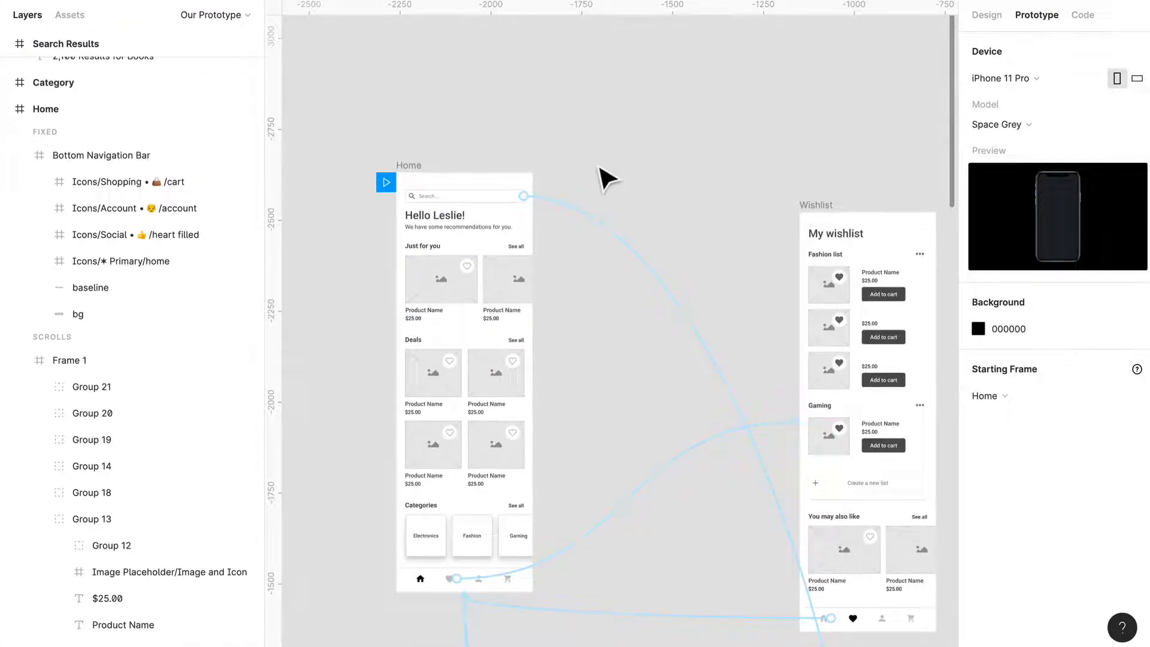
Step: Examine the Home screen's layout and the icons in its bottom navigation bar
scroll(566, 182, "up", 5)
scroll(576, 186, "down", 5)
scroll(572, 198, "down", 3)
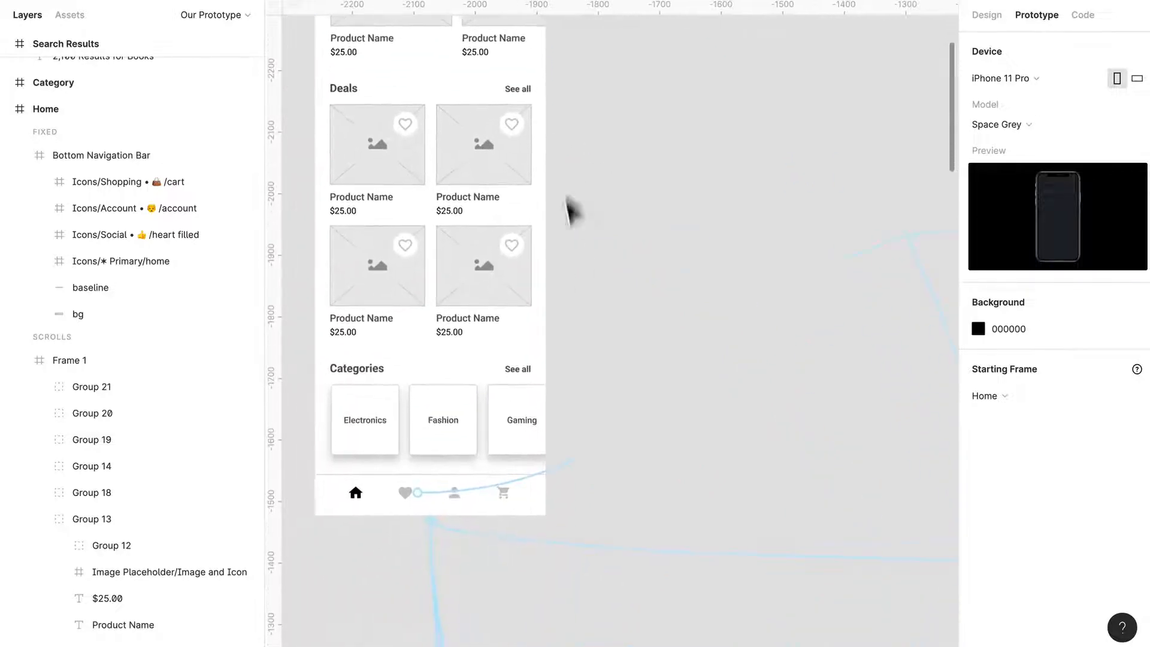
scroll(480, 233, "up", 2)
scroll(469, 225, "down", 3)
scroll(469, 226, "up", 2)
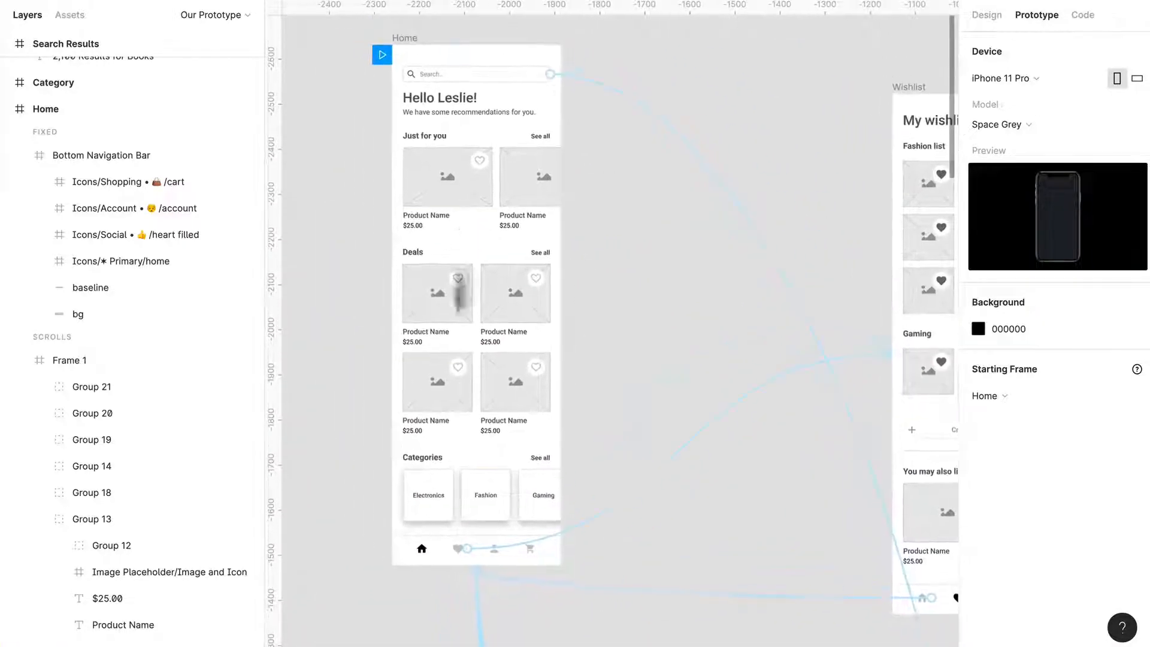
scroll(471, 546, "up", 7)
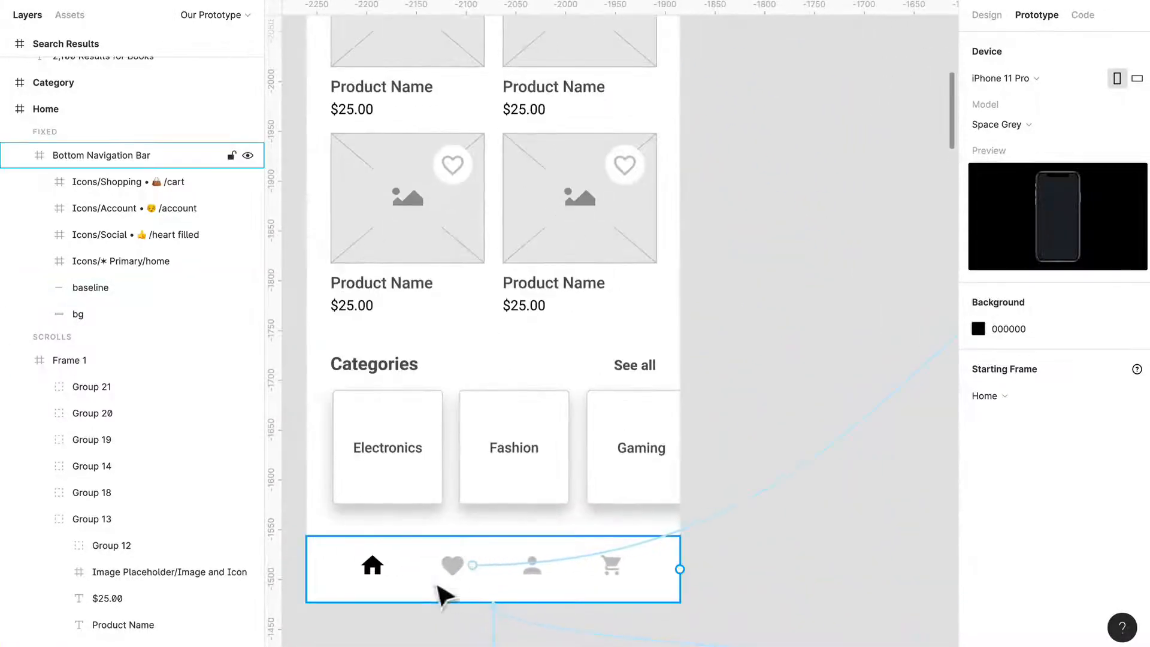
key("n")
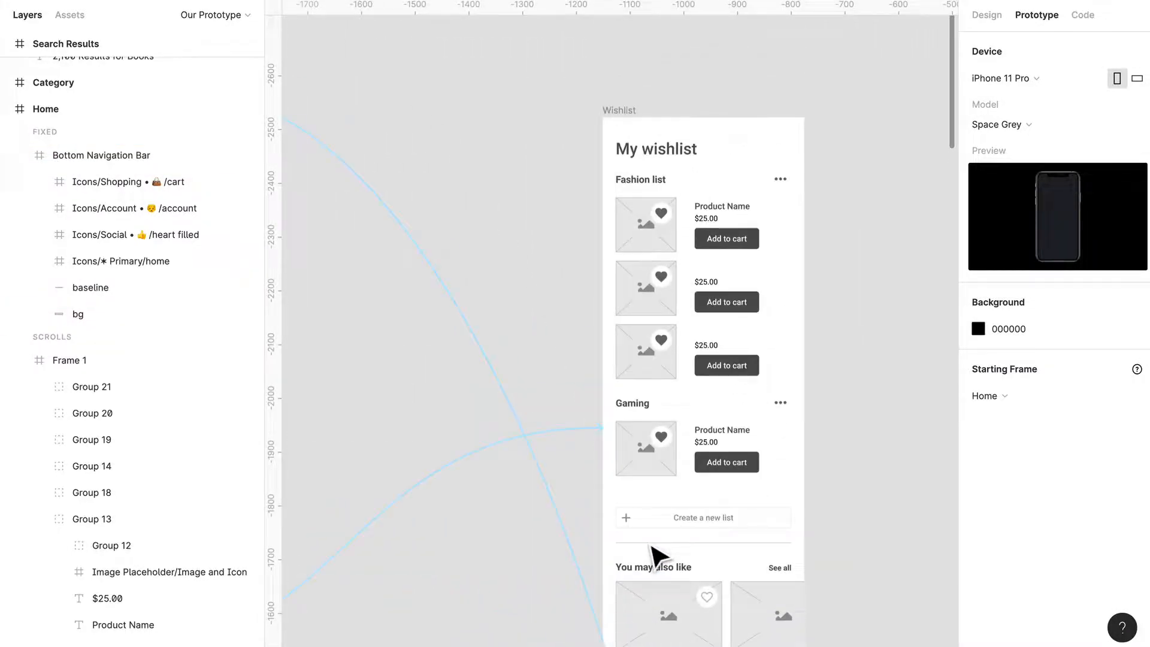
Step: Duplicate the Wishlist frame and place the copy in the gap between the original and the Profile frame
scroll(574, 378, "right", 2)
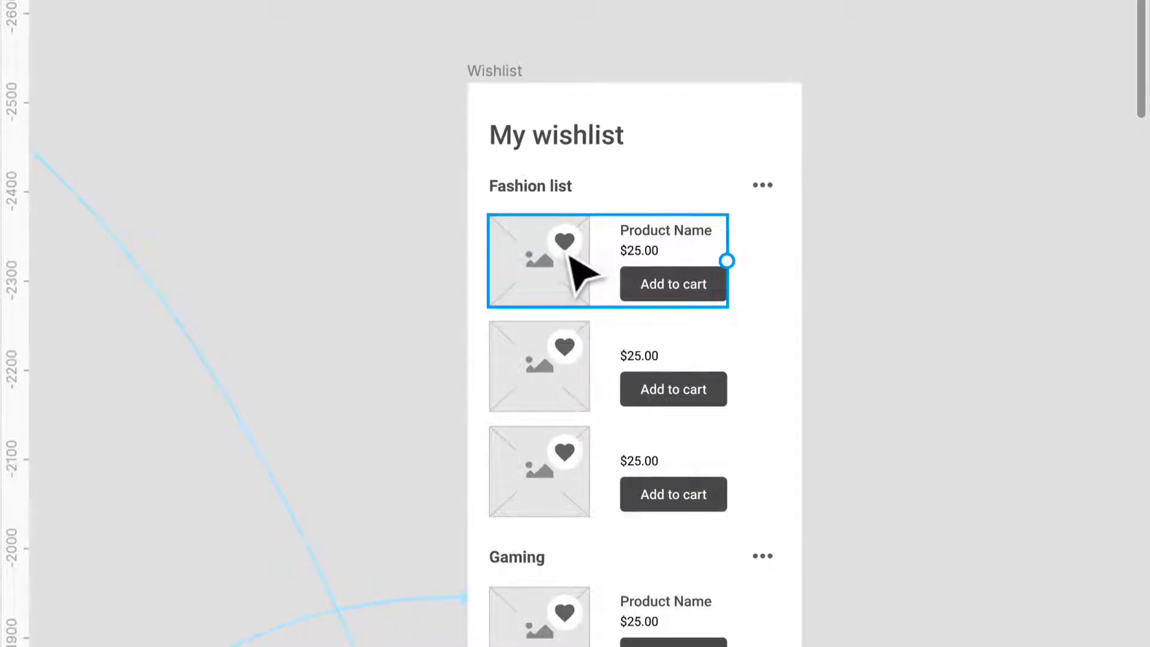
scroll(569, 256, "up", 10)
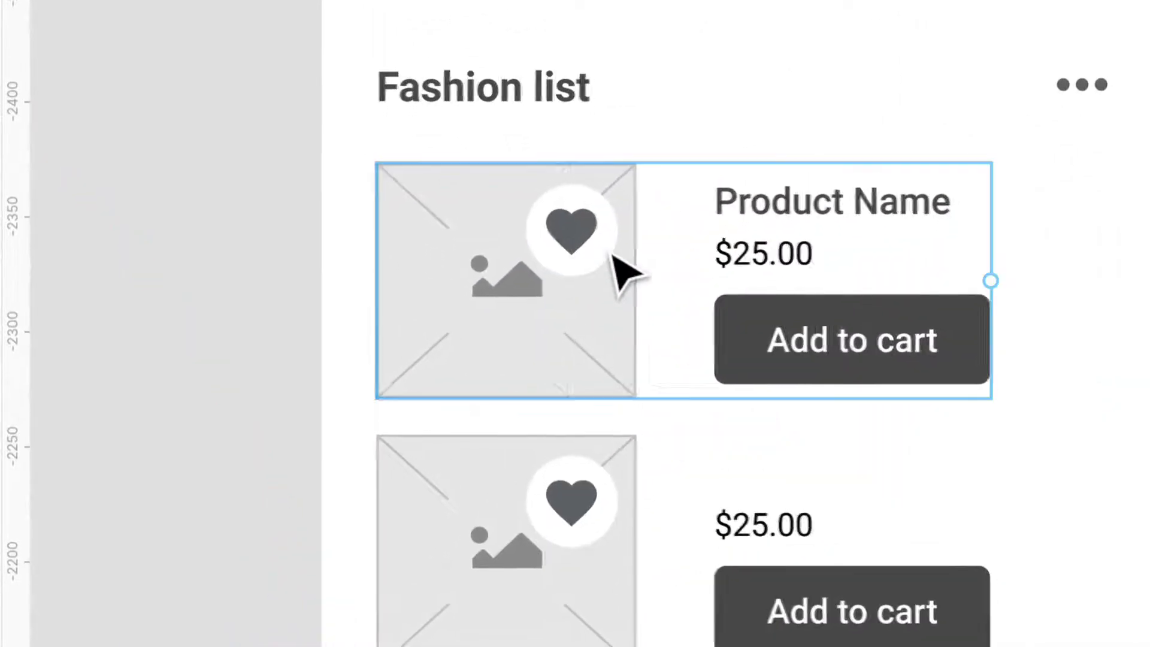
scroll(613, 257, "right", 3)
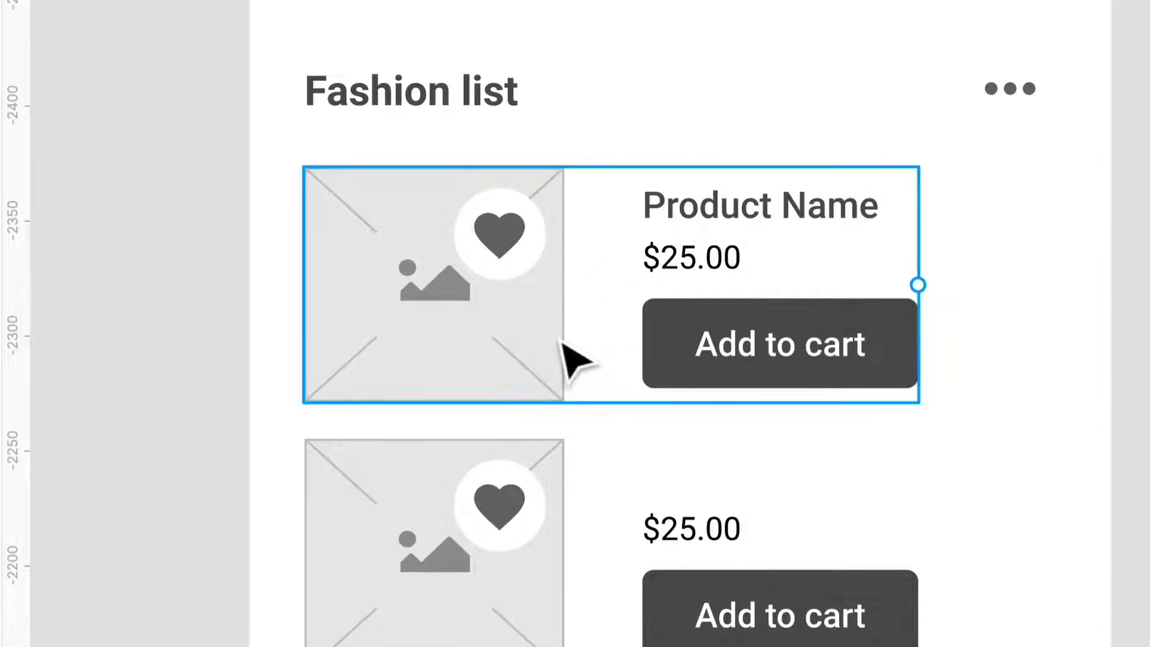
scroll(521, 292, "down", 5)
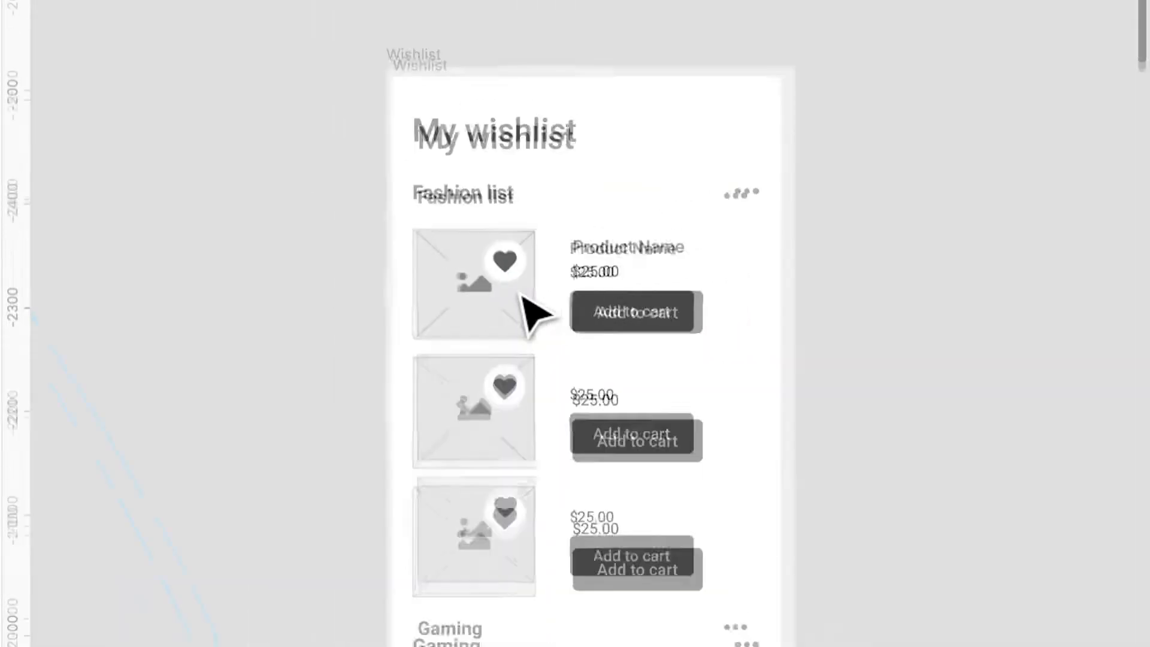
scroll(693, 334, "down", 5)
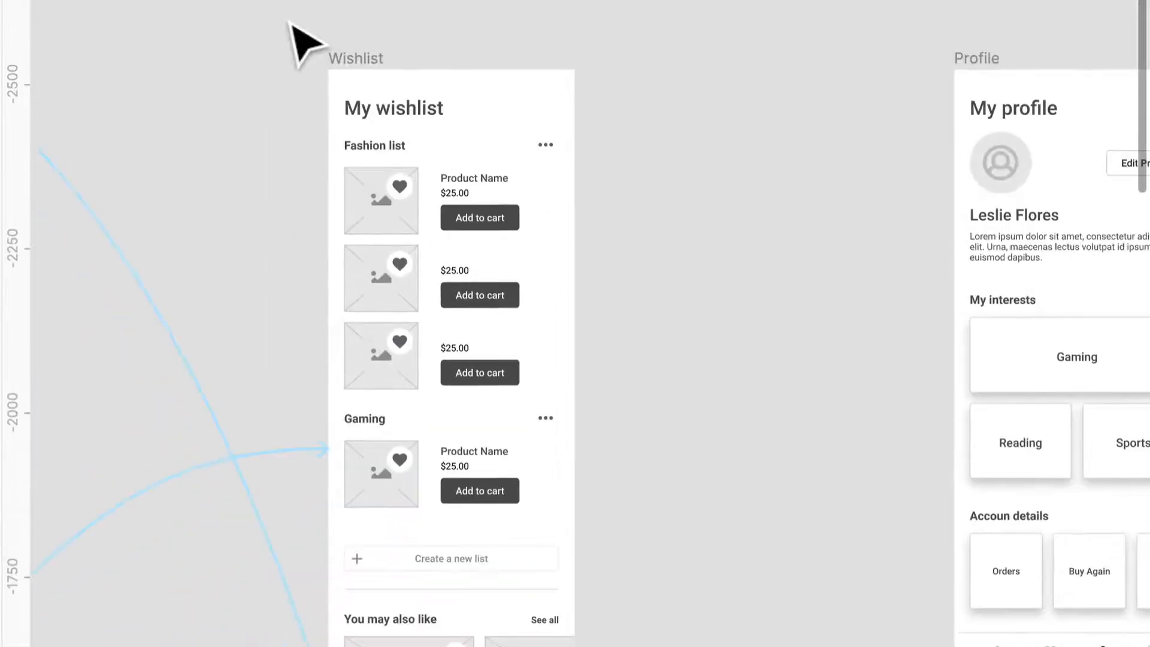
left_click(377, 80)
left_click_drag(376, 81, 659, 123)
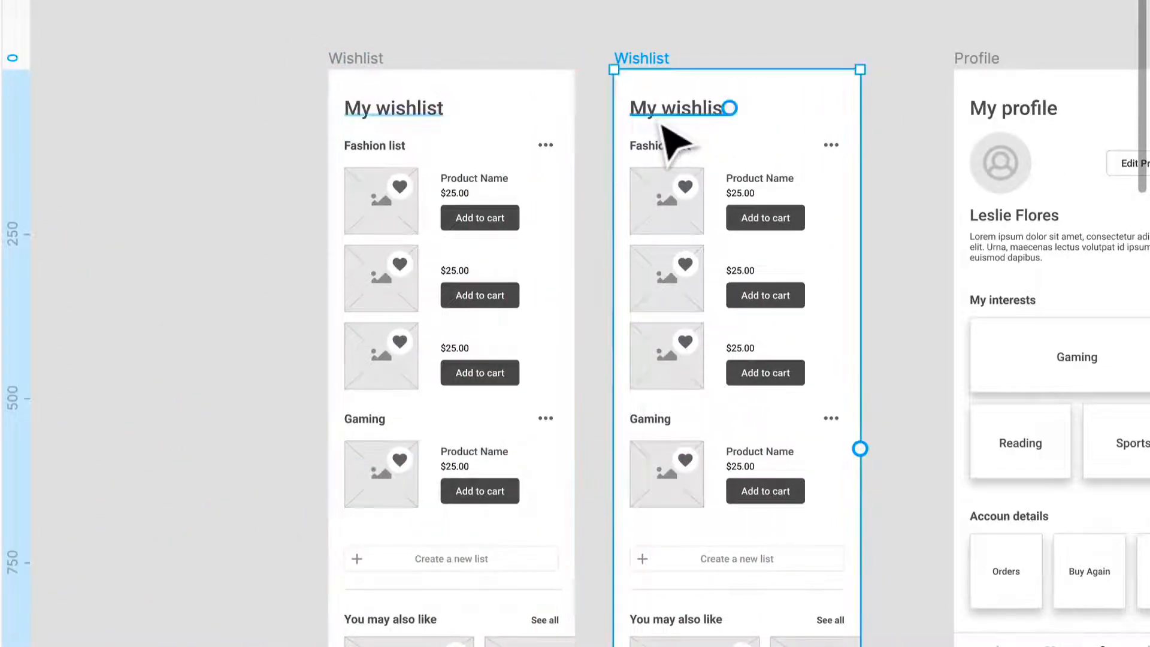
scroll(611, 174, "up", 5)
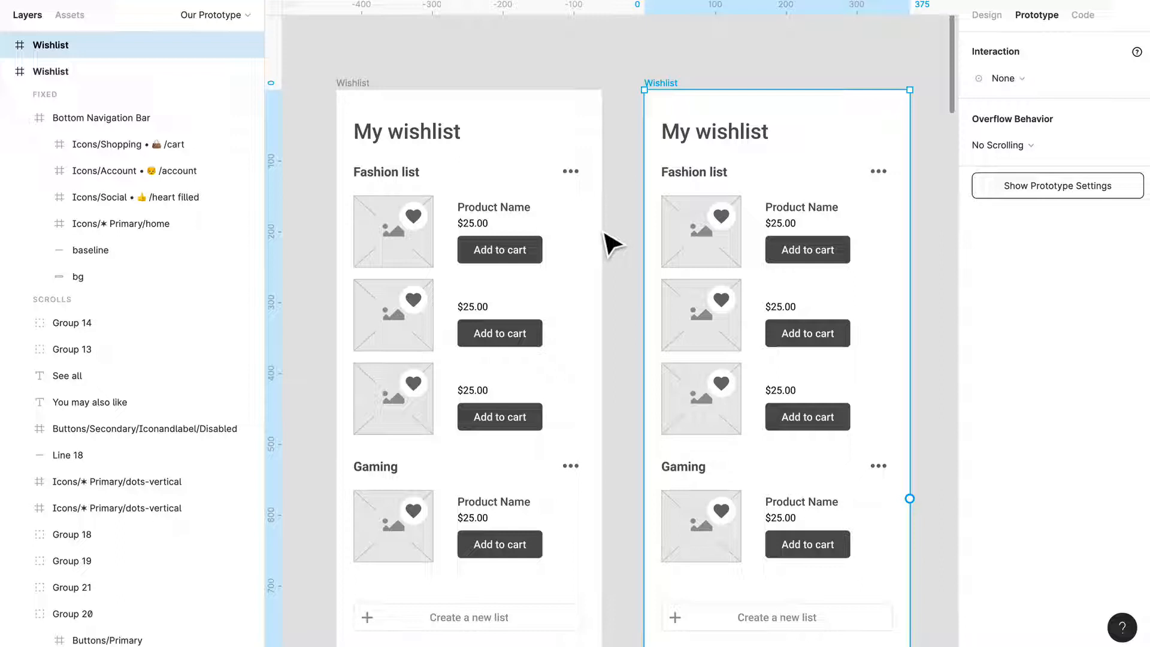
Step: Connect the first product's heart icon in the original Wishlist to the duplicate frame with an On Tap, Navigate To, Smart Animate interaction
left_click(433, 231)
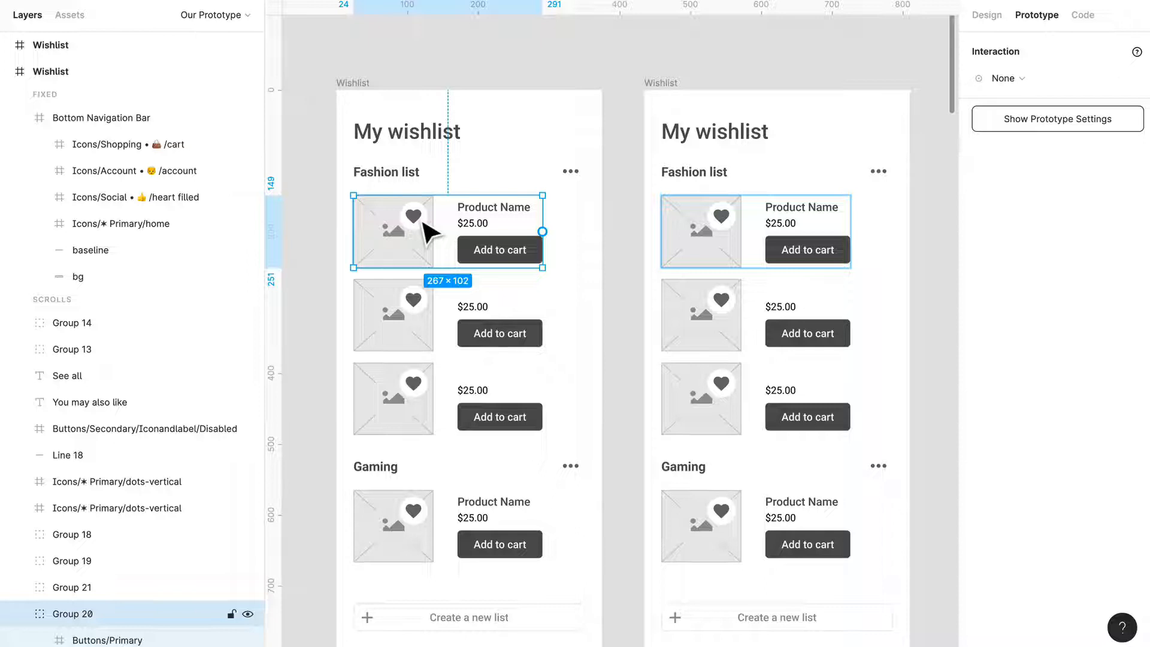
double_click(424, 223)
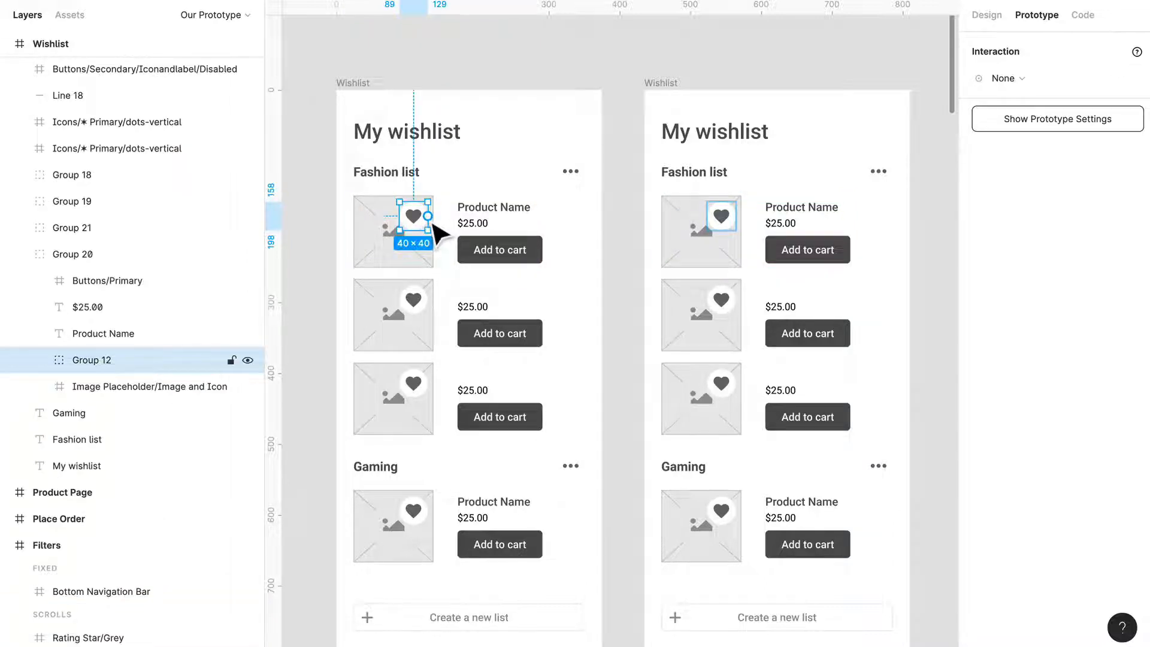
left_click_drag(428, 216, 722, 291)
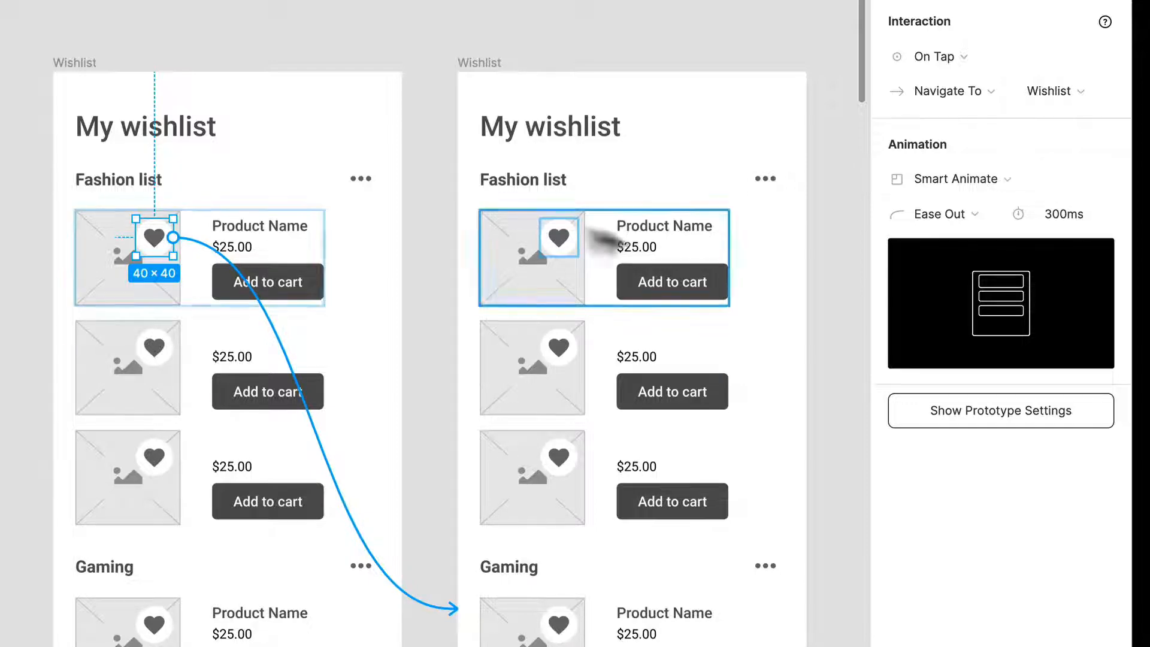
scroll(528, 455, "down", 1)
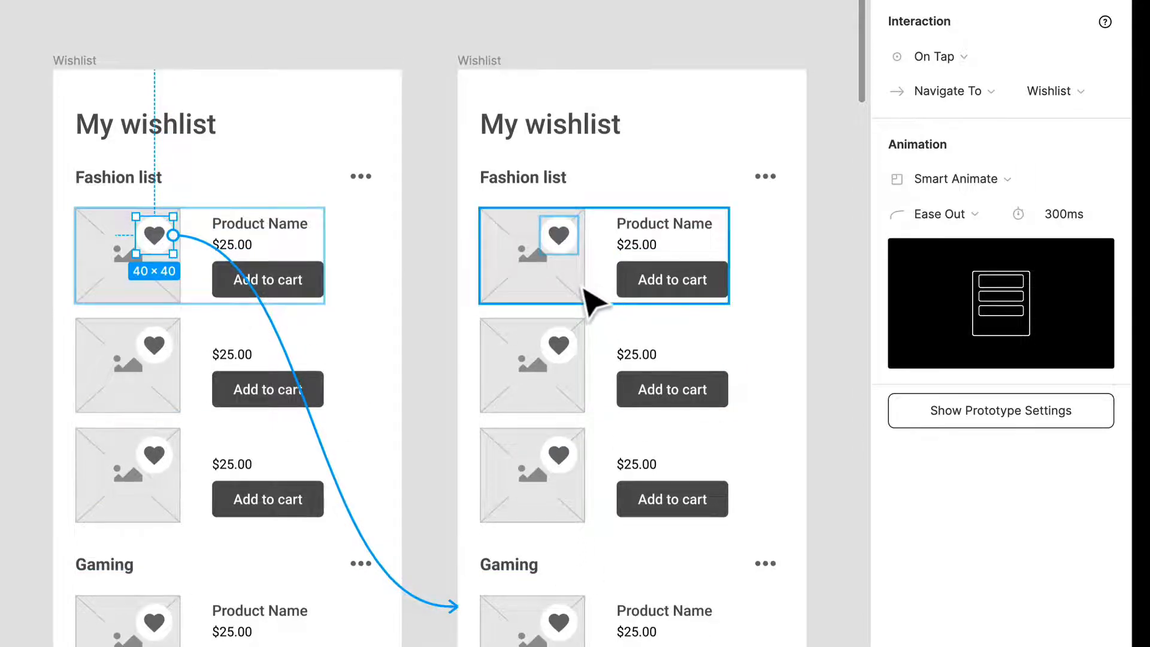
Step: Rename the first product's group in the original Wishlist frame as Remove
scroll(611, 479, "down", 10)
scroll(623, 533, "up", 10)
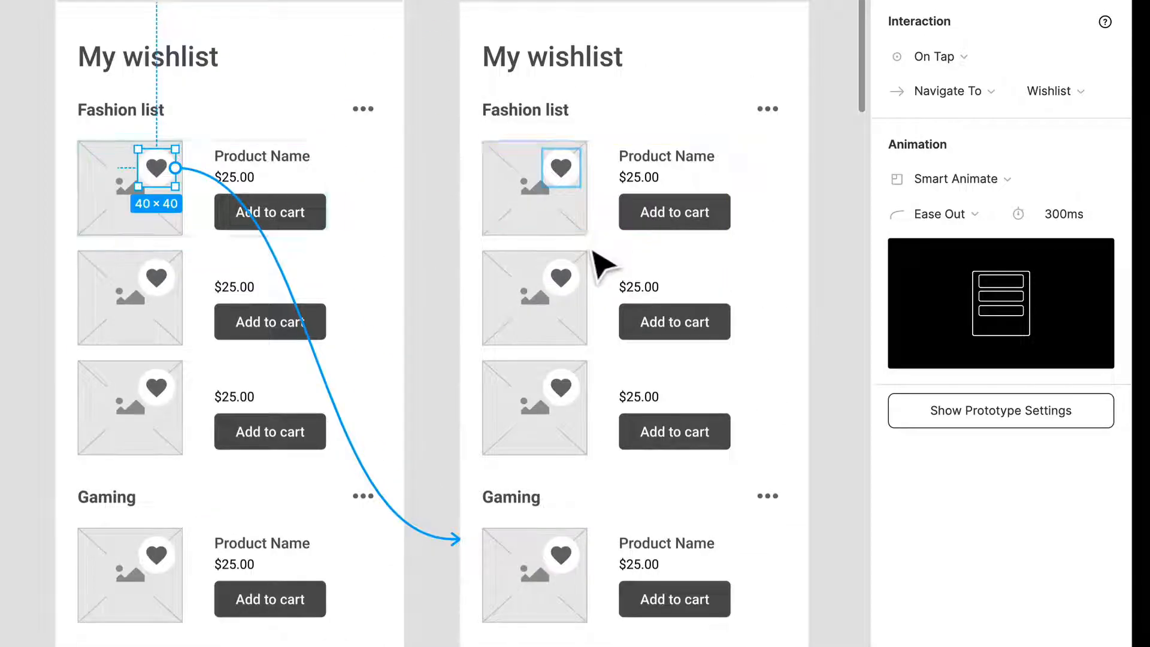
left_click(569, 231)
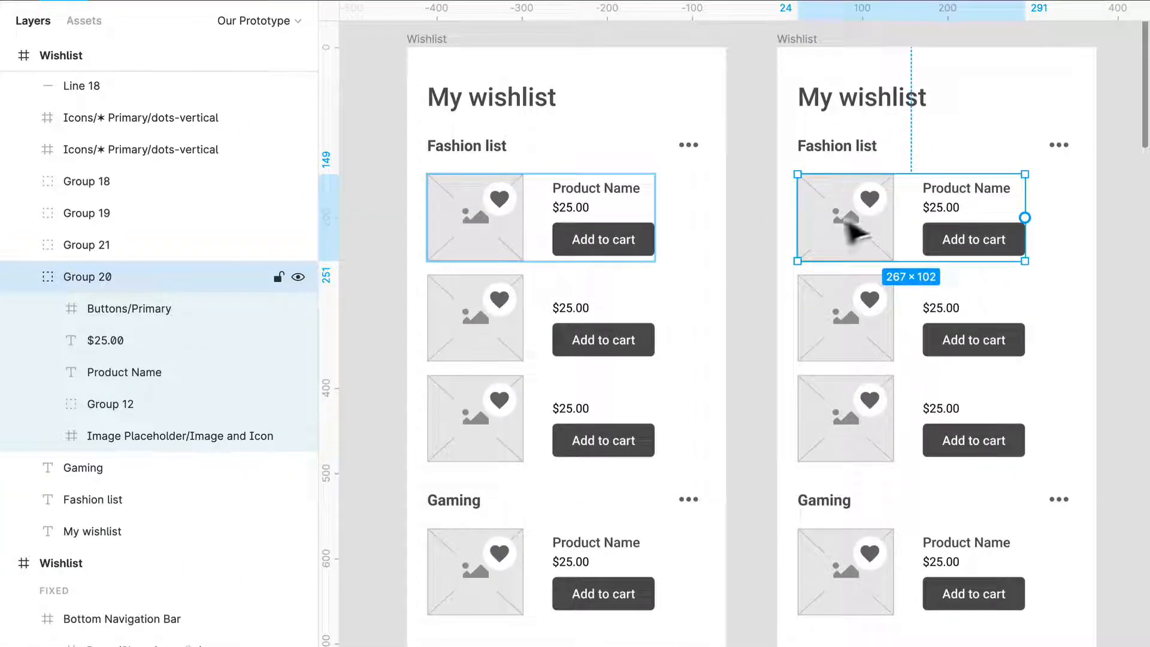
left_click(584, 246)
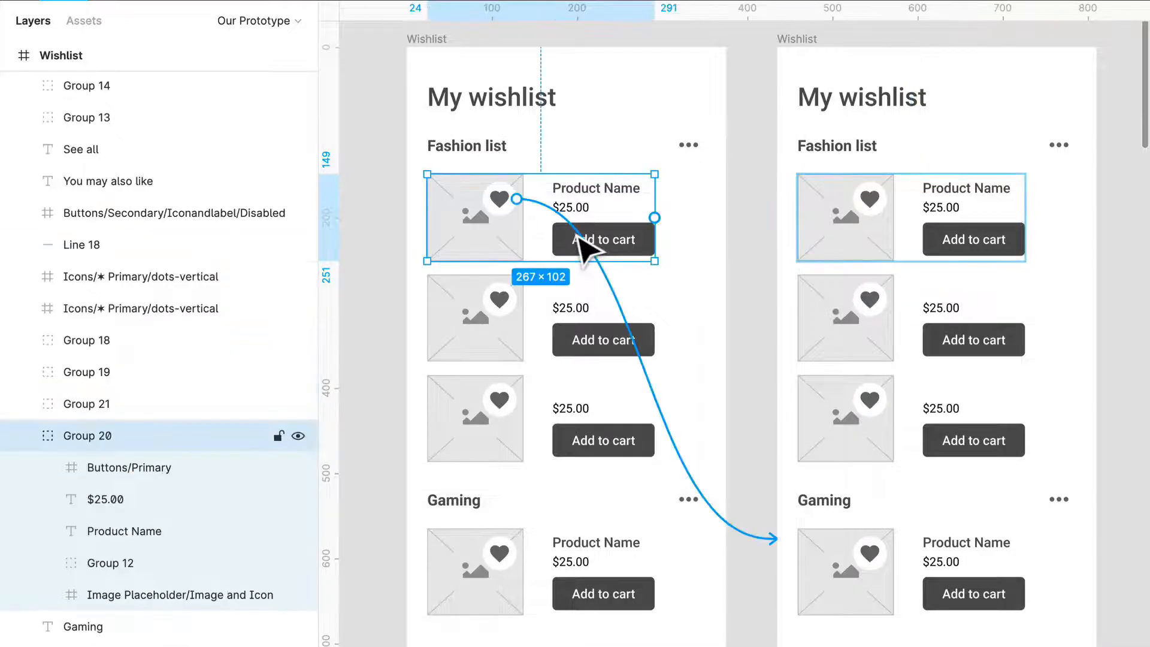
left_click(950, 244)
left_click(602, 246)
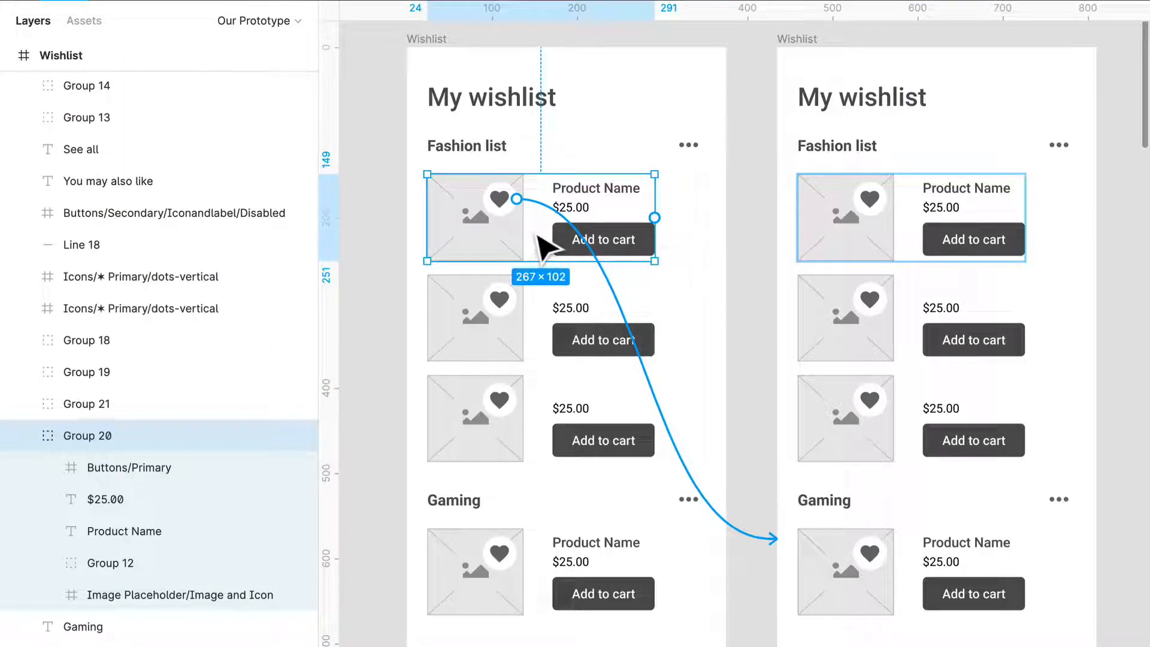
key("ctrl+r")
type("Remobe")
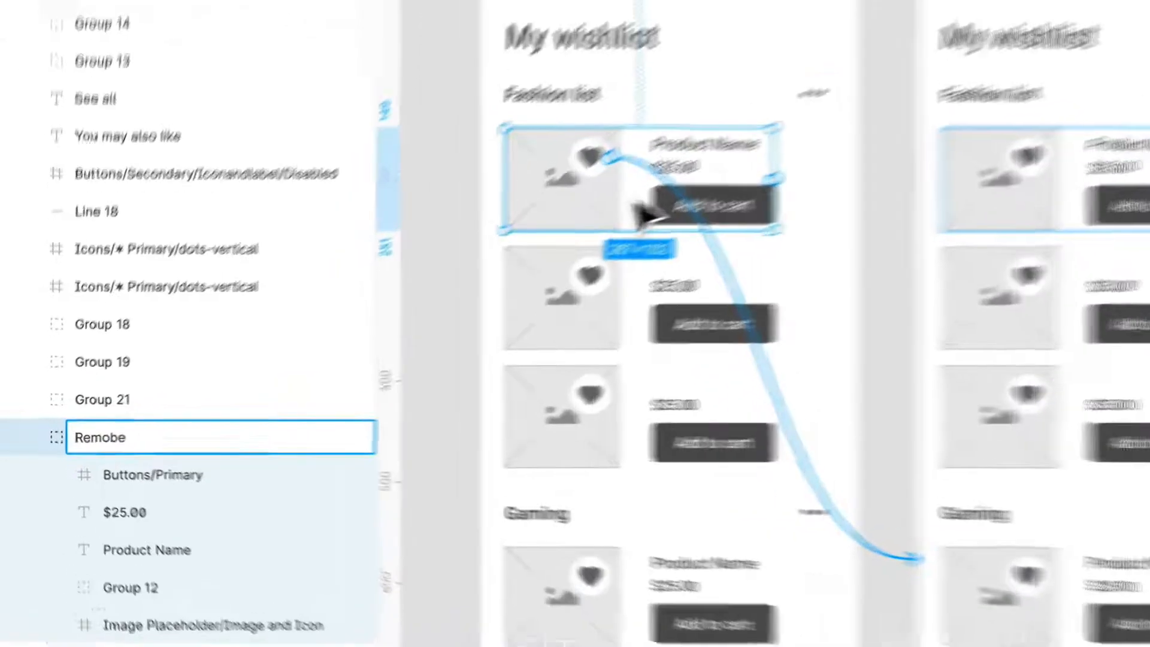
key("BackSpace")
key("BackSpace")
type("ve")
key("Return")
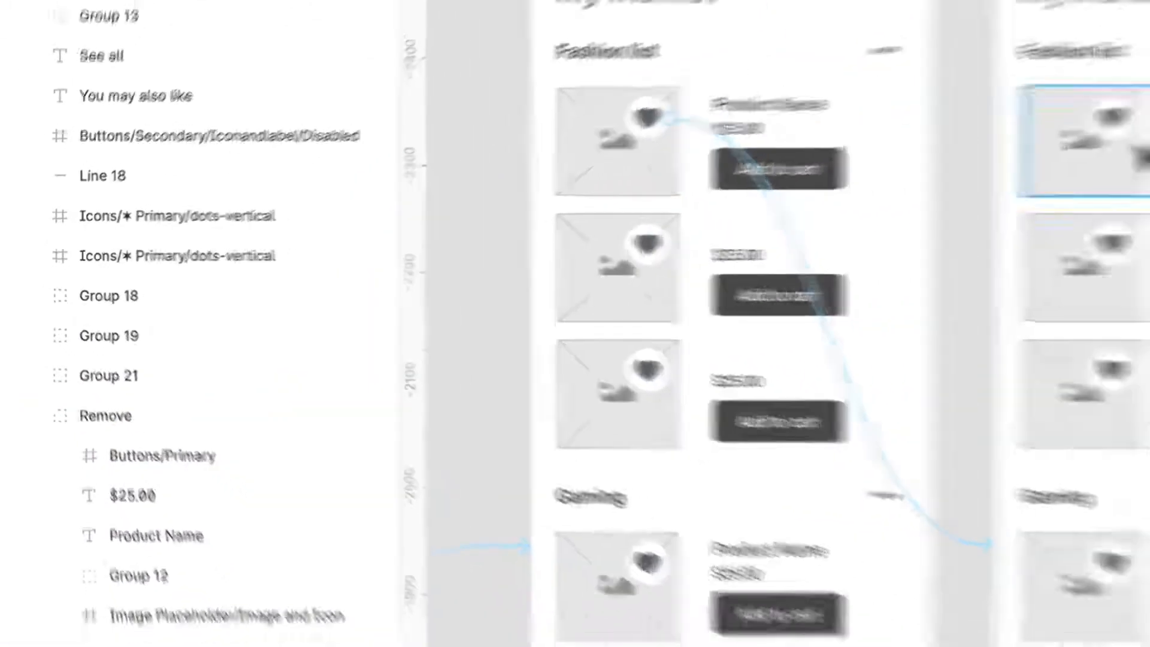
Step: Rename the matching first product's group in the duplicate Wishlist frame as Remove
left_click(756, 191)
key("ctrl+r")
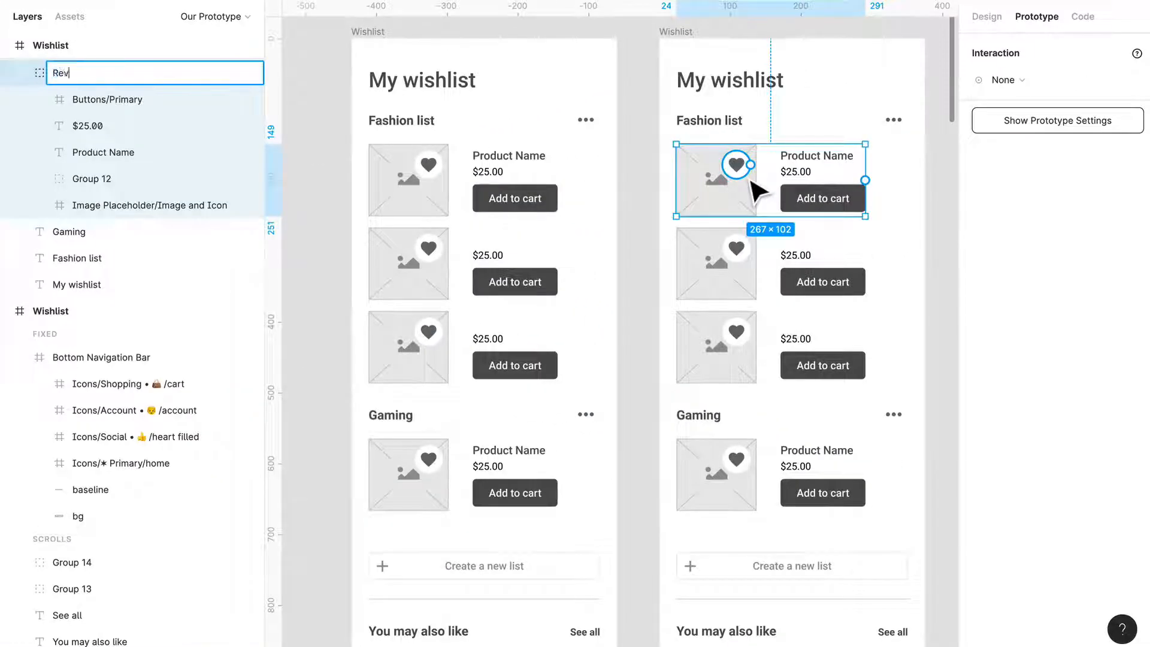
type("Remove")
key("Return")
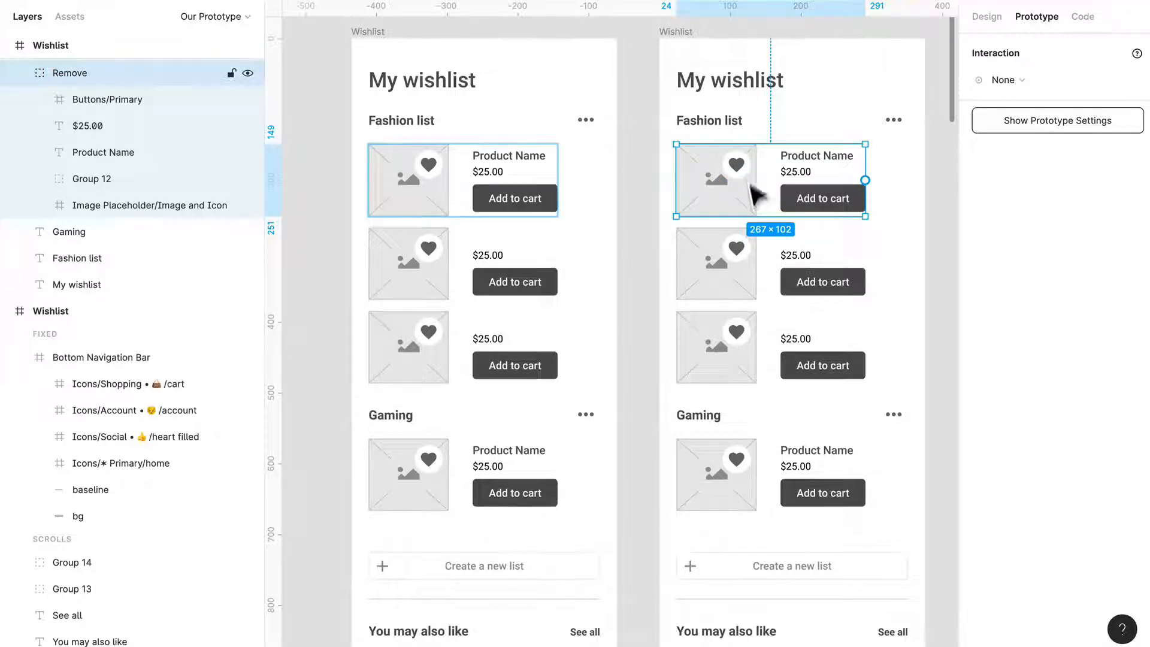
key("Escape")
Step: Try deleting the Remove group from the duplicate Wishlist frame, and undo the deletion
scroll(896, 215, "down", 3)
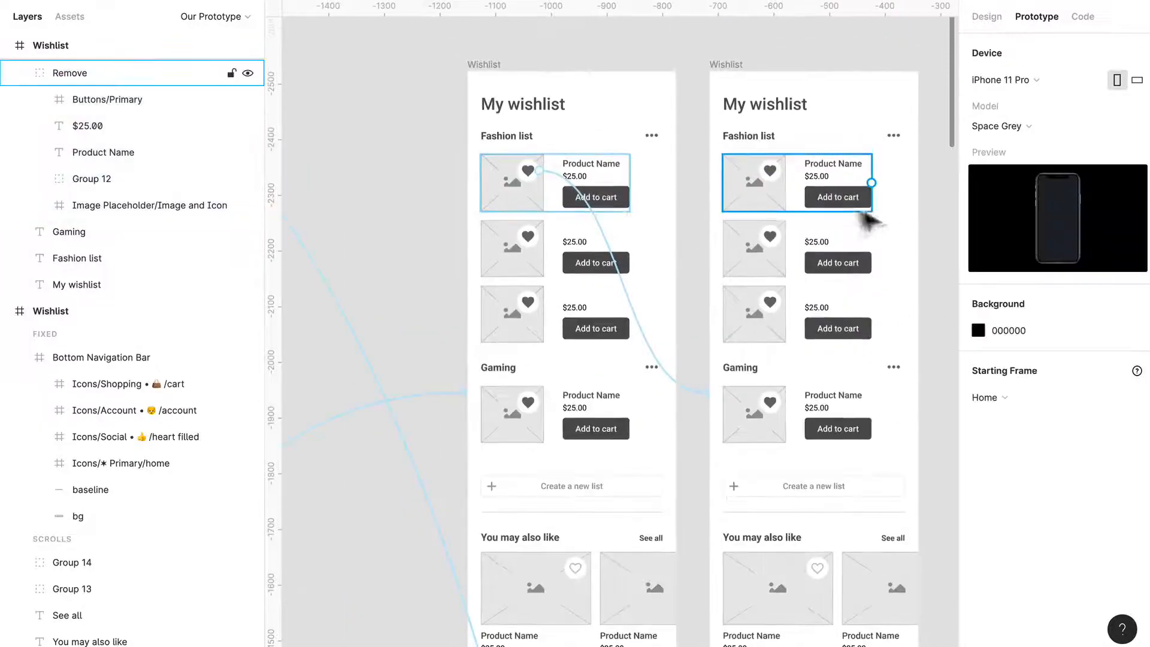
left_click(779, 198)
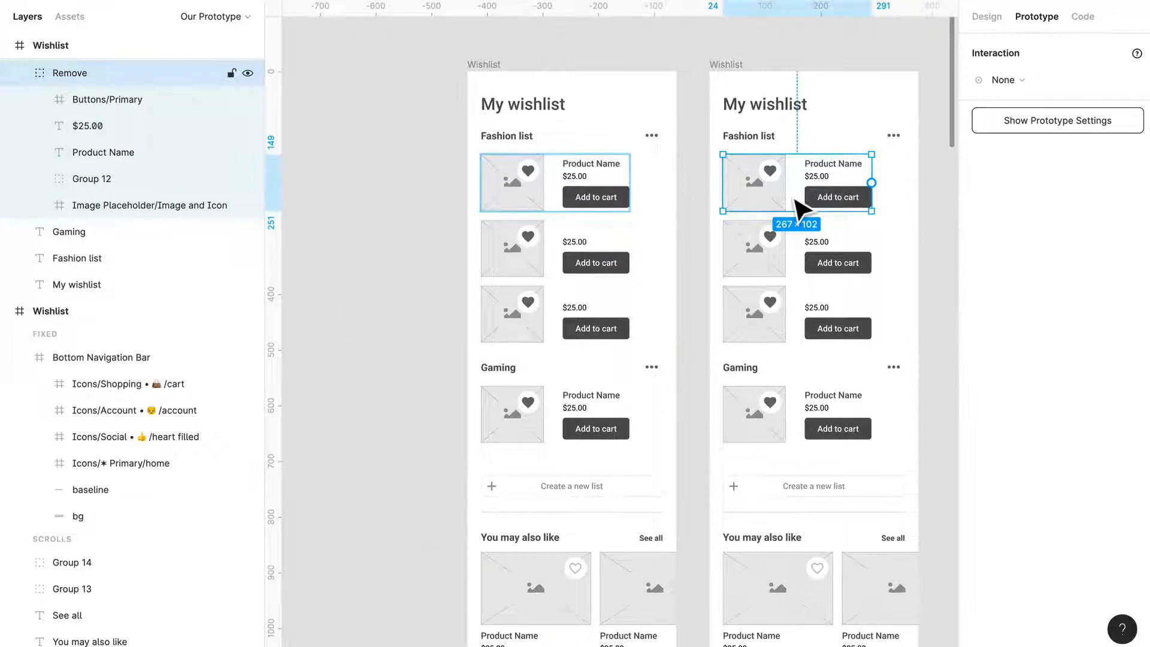
key("Delete")
scroll(798, 208, "right", 3)
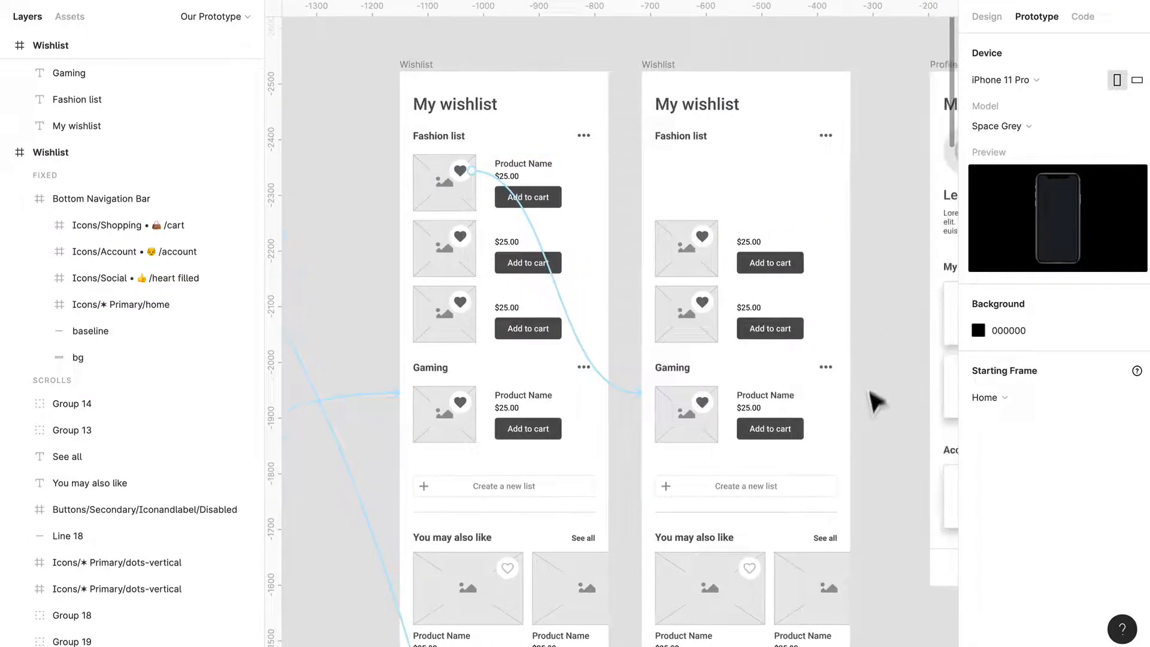
scroll(872, 413, "down", 3)
key("ctrl+z")
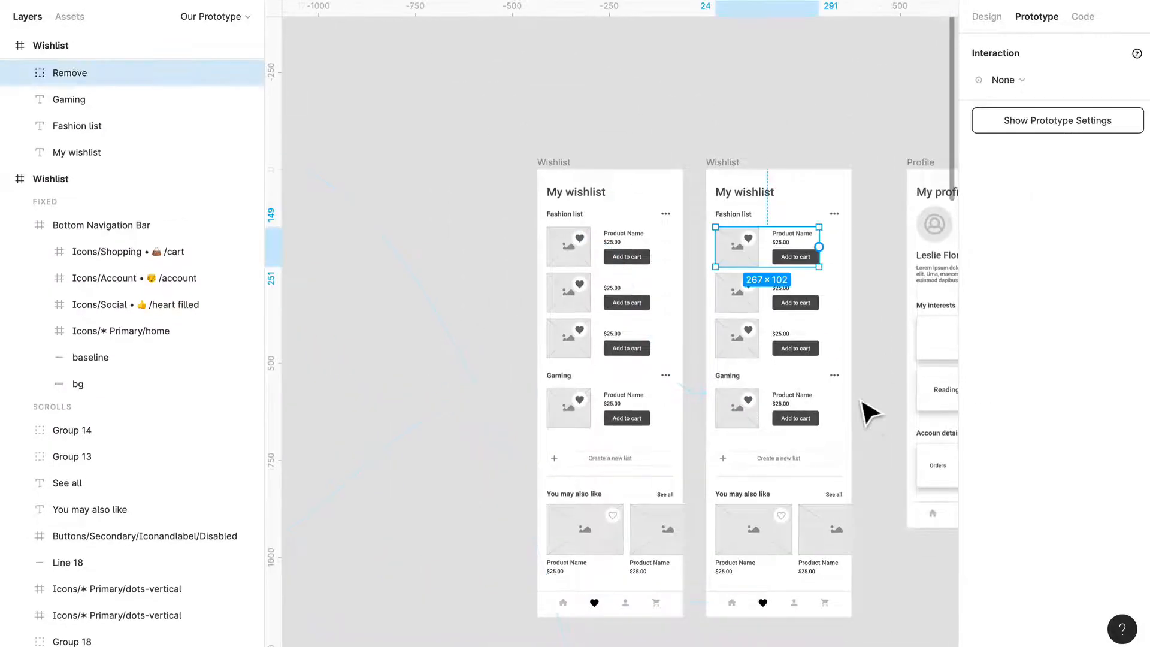
scroll(868, 454, "down", 1)
left_click_drag(881, 554, 711, 231)
scroll(872, 318, "up", 5)
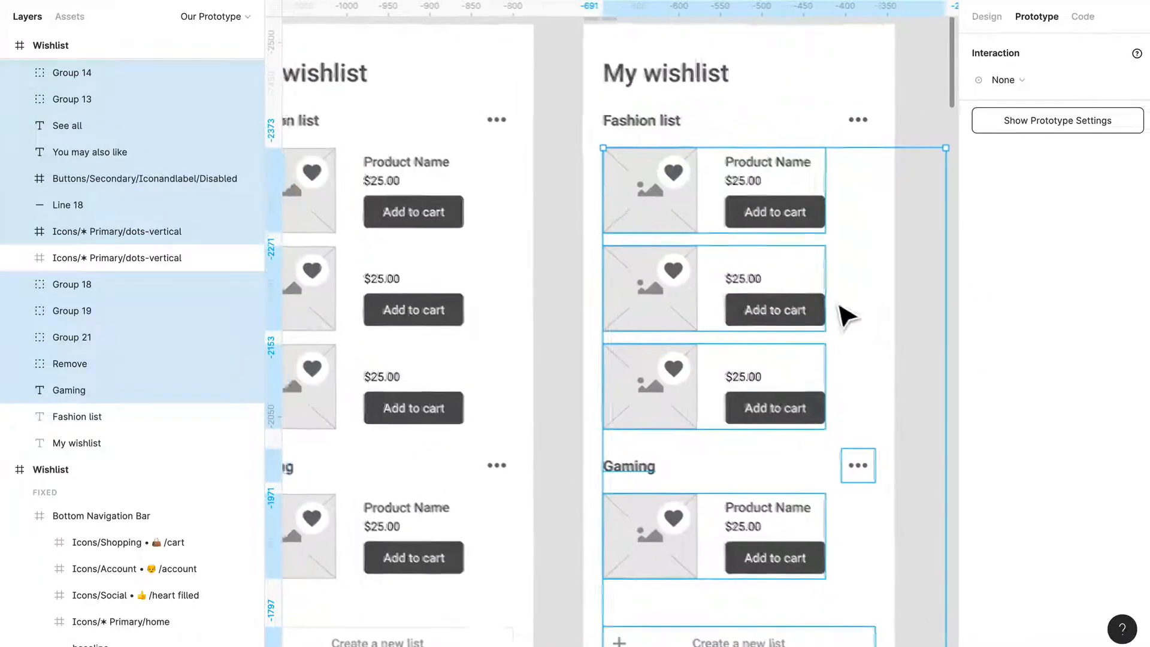
scroll(713, 302, "up", 1)
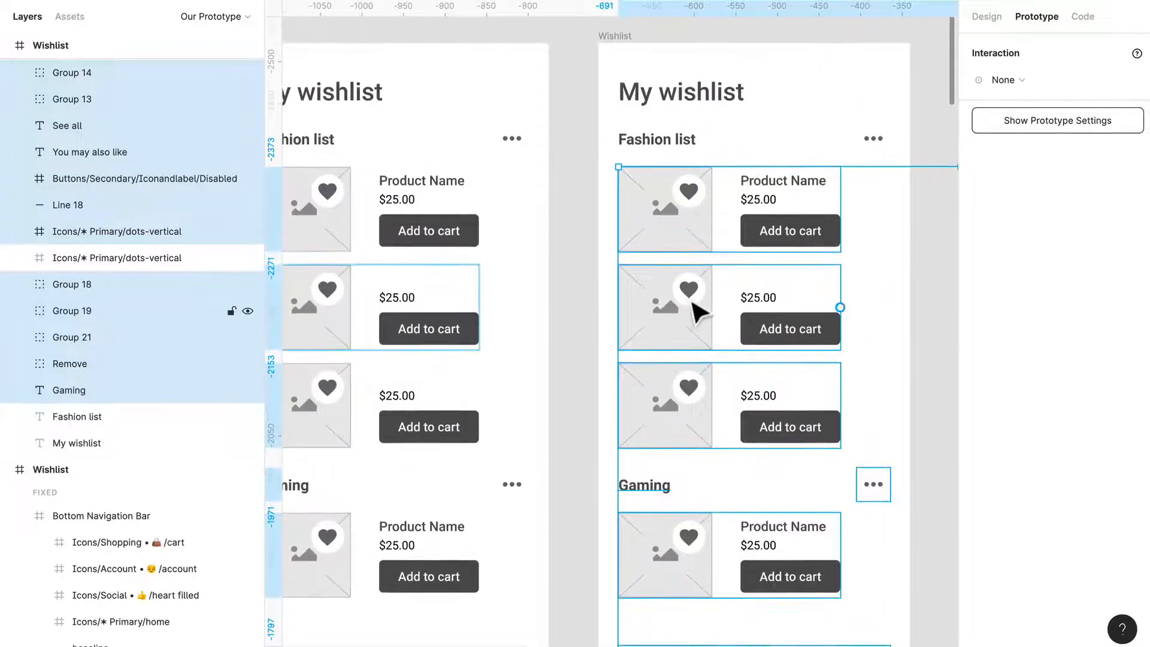
scroll(688, 259, "down", 1)
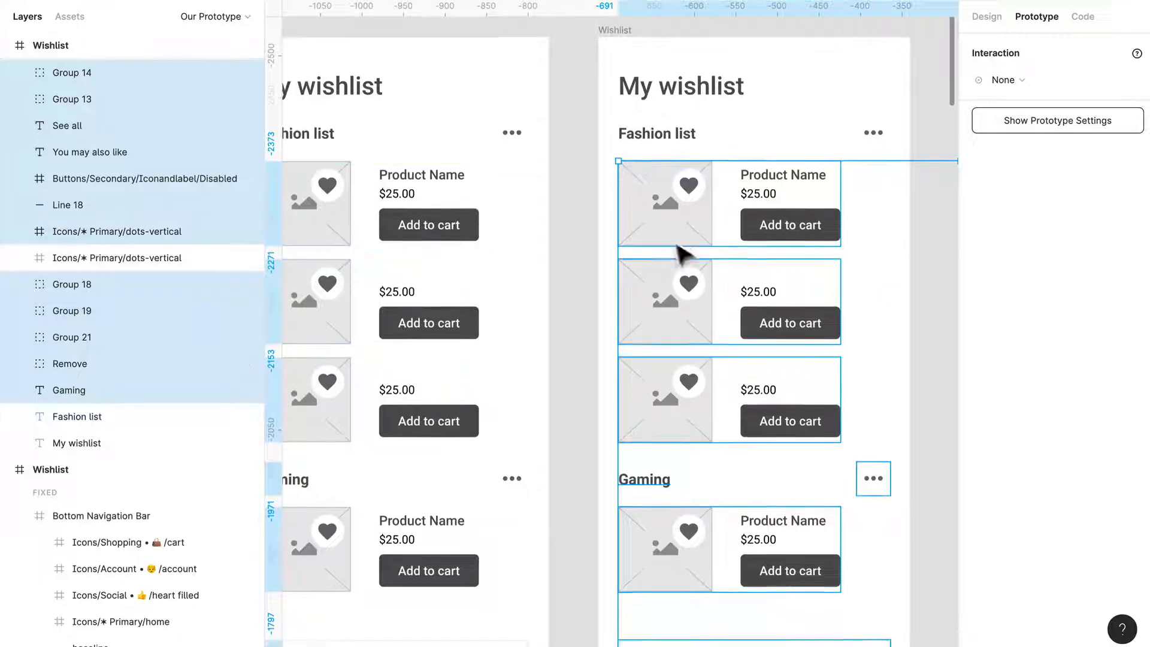
left_click(890, 251)
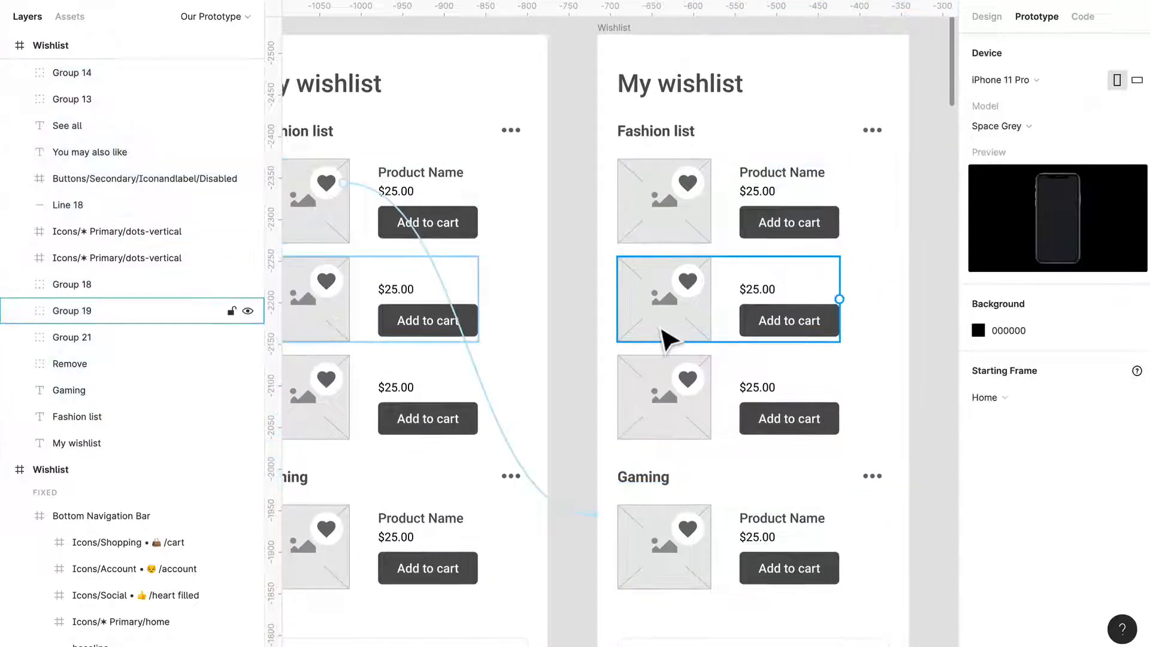
Step: Select everything below the first product in the duplicate Wishlist frame and move it up to overlap the first product's position
scroll(665, 336, "down", 5)
left_click(989, 19)
scroll(698, 254, "down", 4)
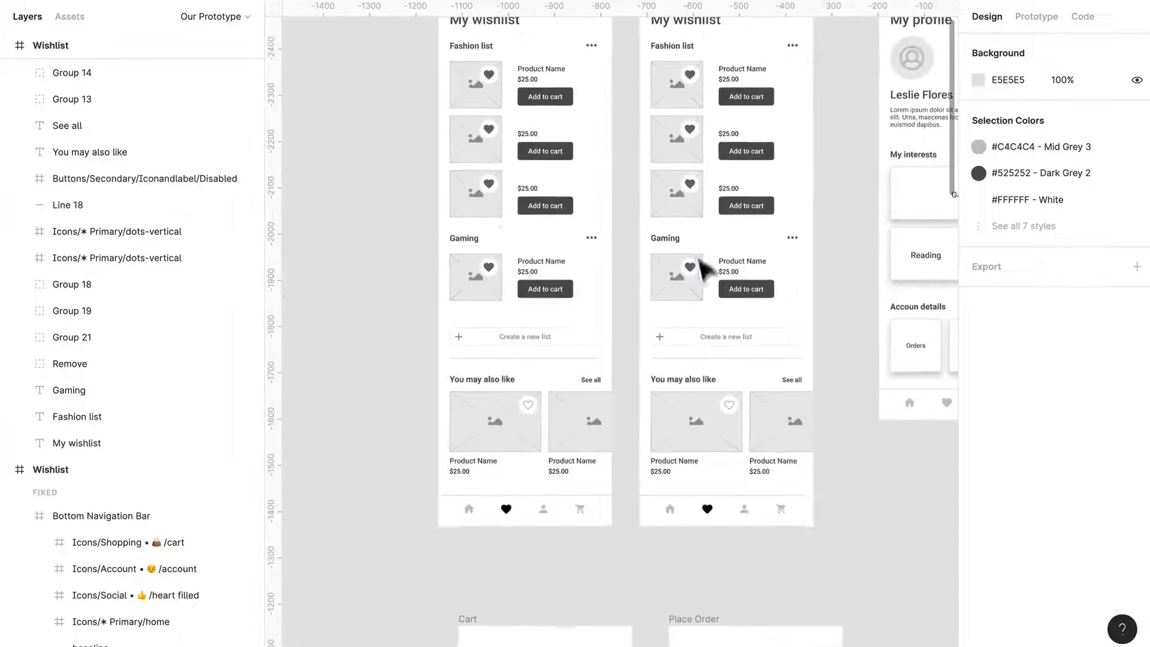
left_click_drag(854, 487, 672, 113)
scroll(683, 108, "up", 5)
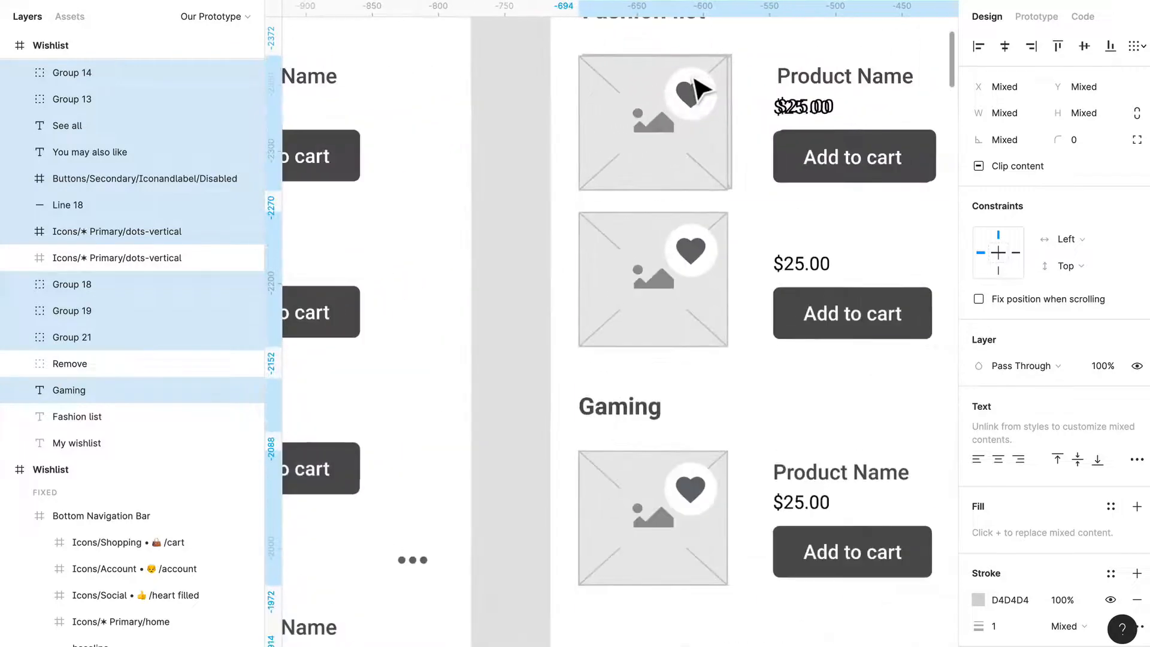
scroll(702, 102, "up", 6)
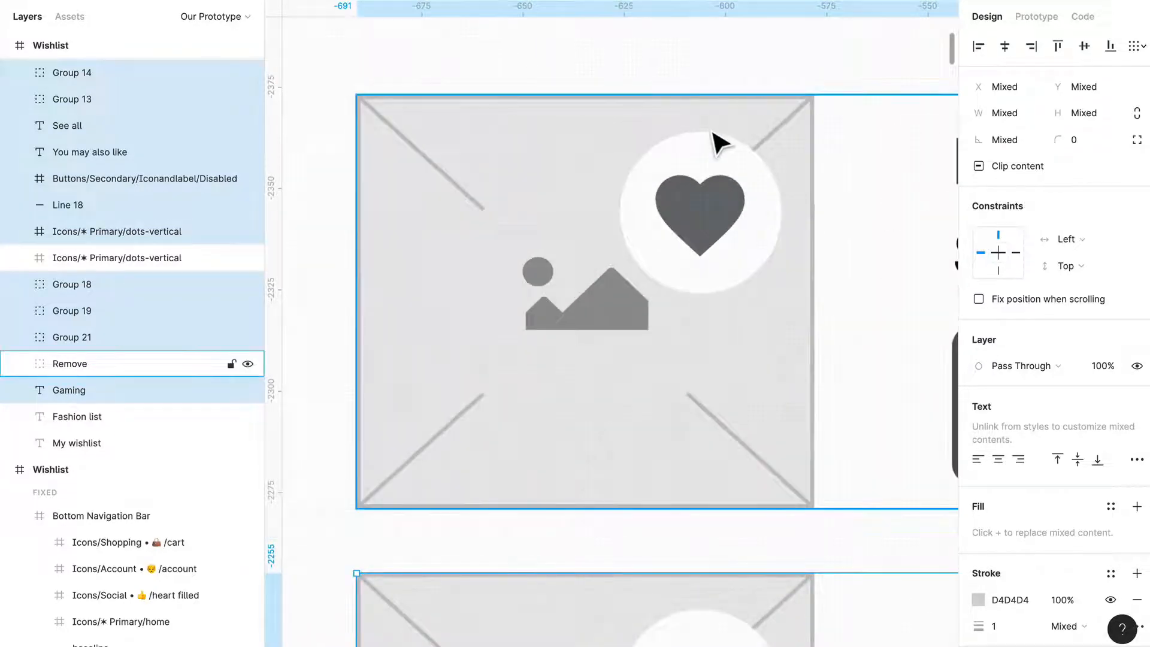
scroll(712, 131, "down", 4)
scroll(718, 143, "down", 4)
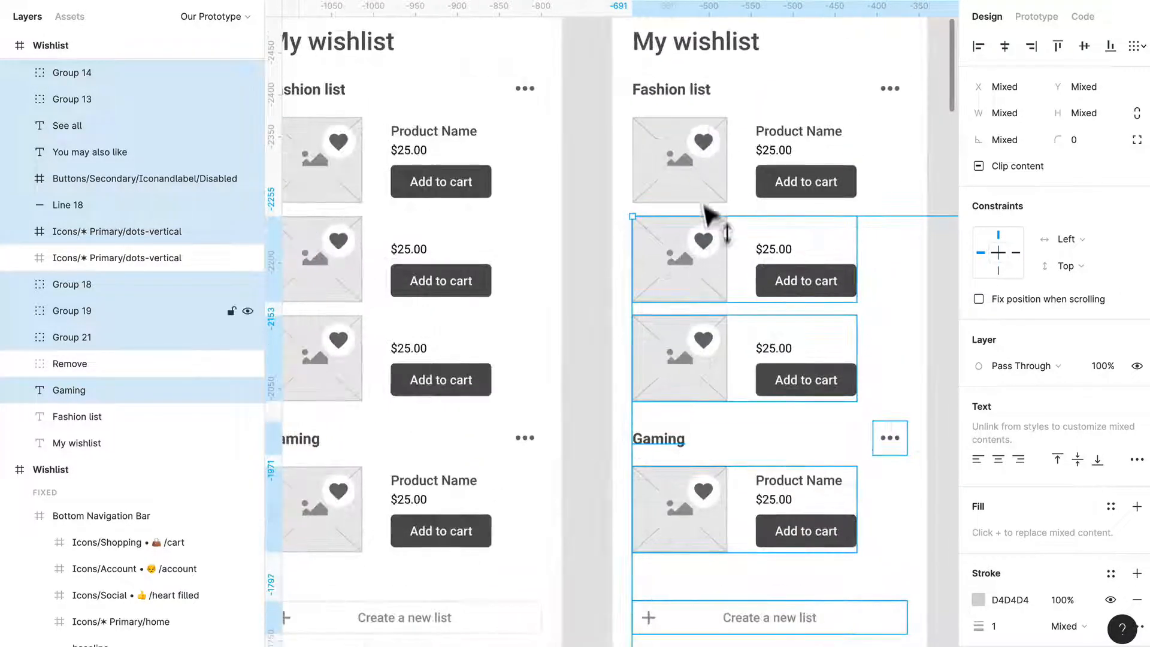
left_click_drag(704, 204, 703, 165)
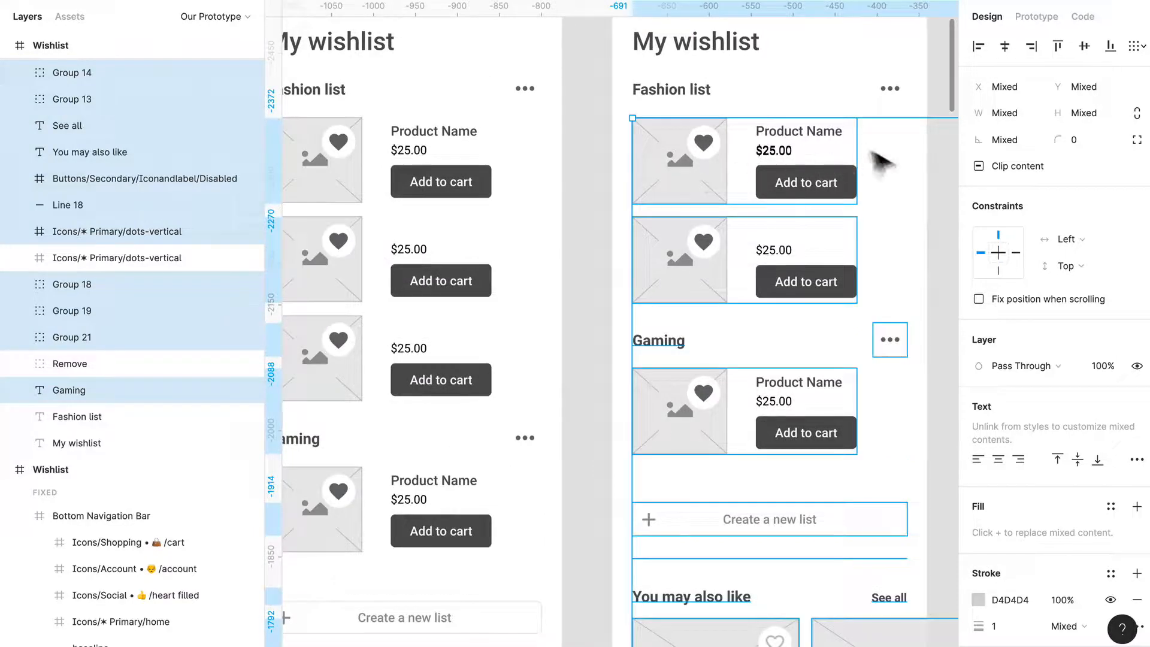
Step: Delete the Remove group from the duplicate Wishlist frame, keeping the product group that overlaps it
left_click(901, 175)
left_click_drag(900, 175, 719, 153)
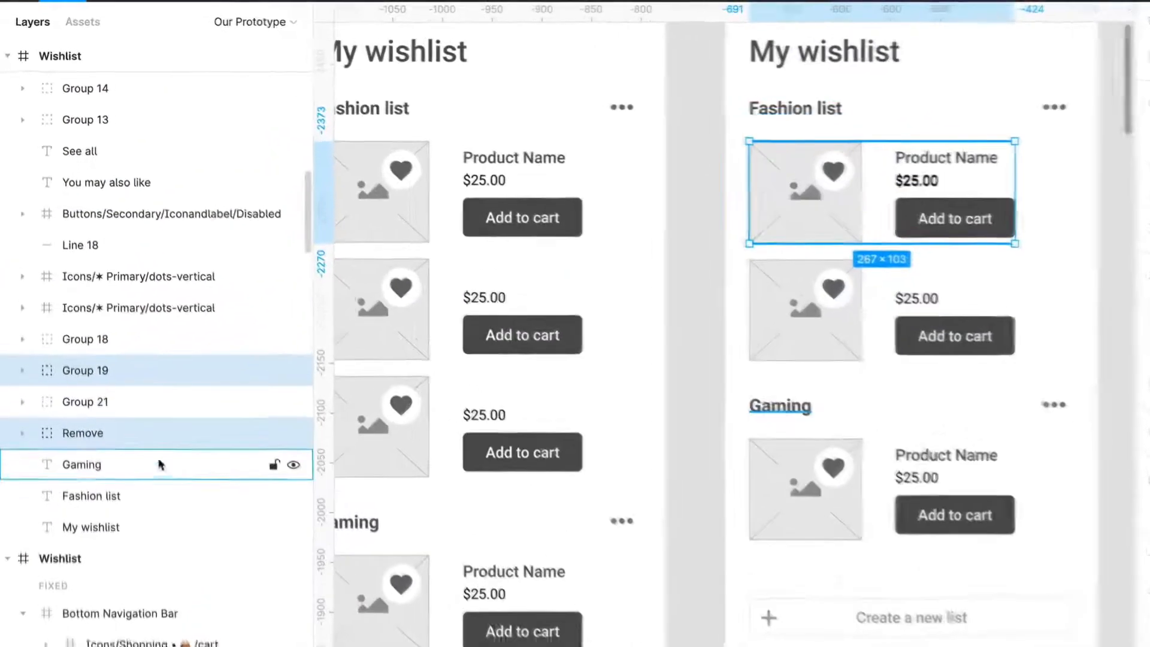
left_click(126, 368)
key("Delete")
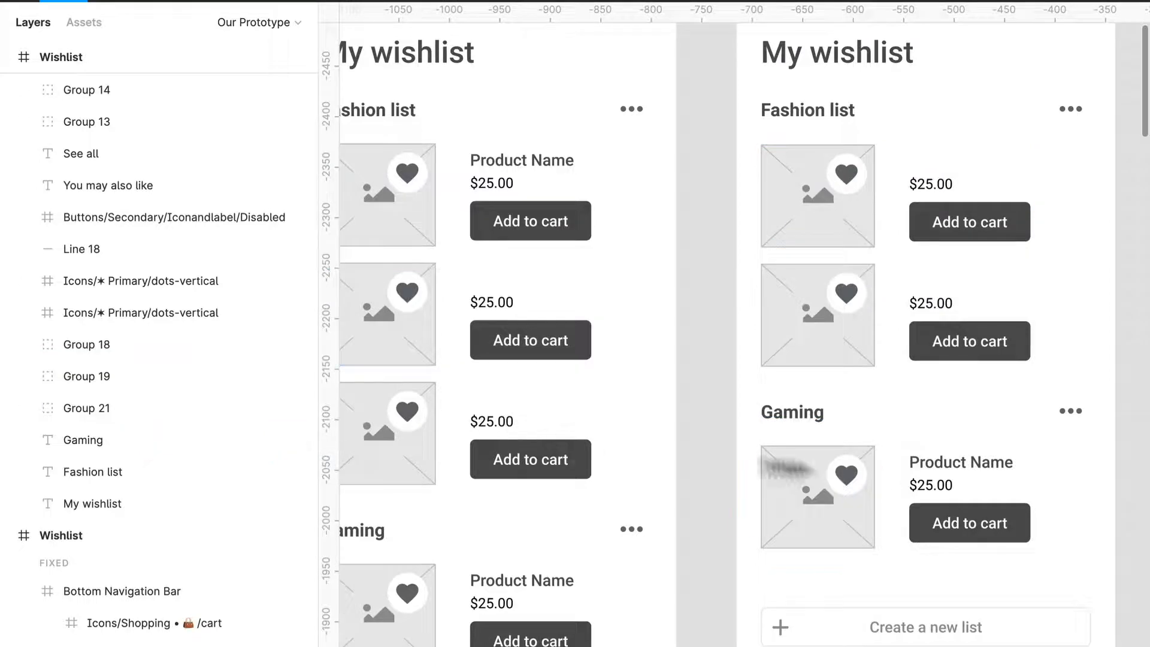
Step: Shorten the duplicate Wishlist frame from its lower edge to a height of about 1041
scroll(863, 464, "down", 5)
left_click(833, 254)
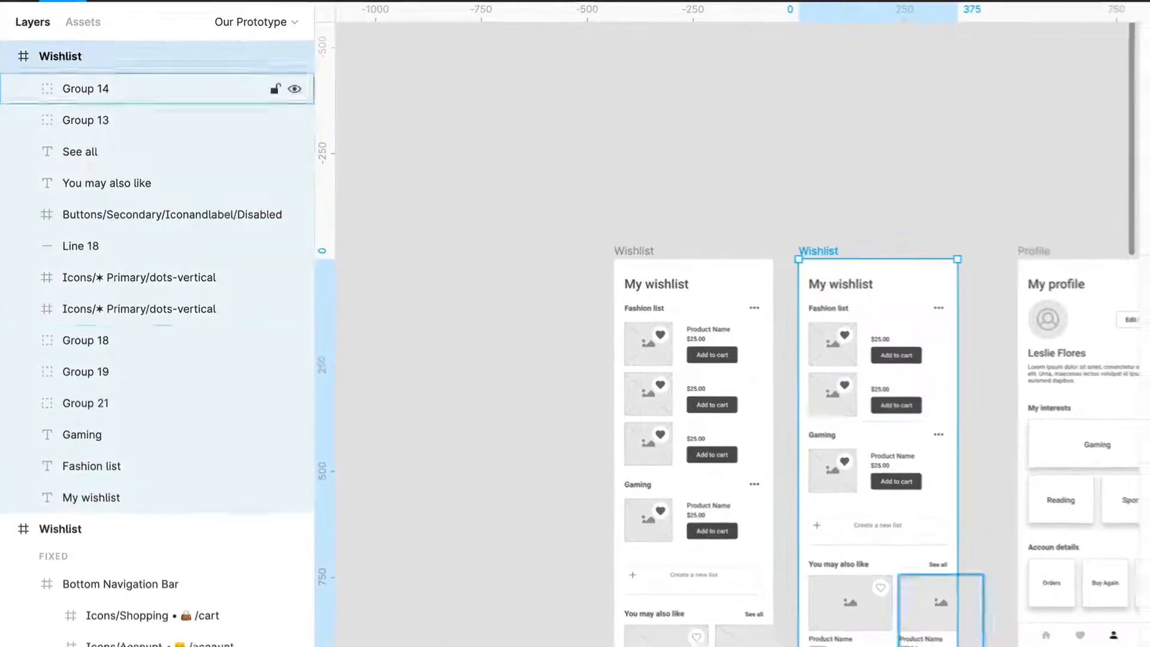
left_click_drag(733, 631, 732, 589)
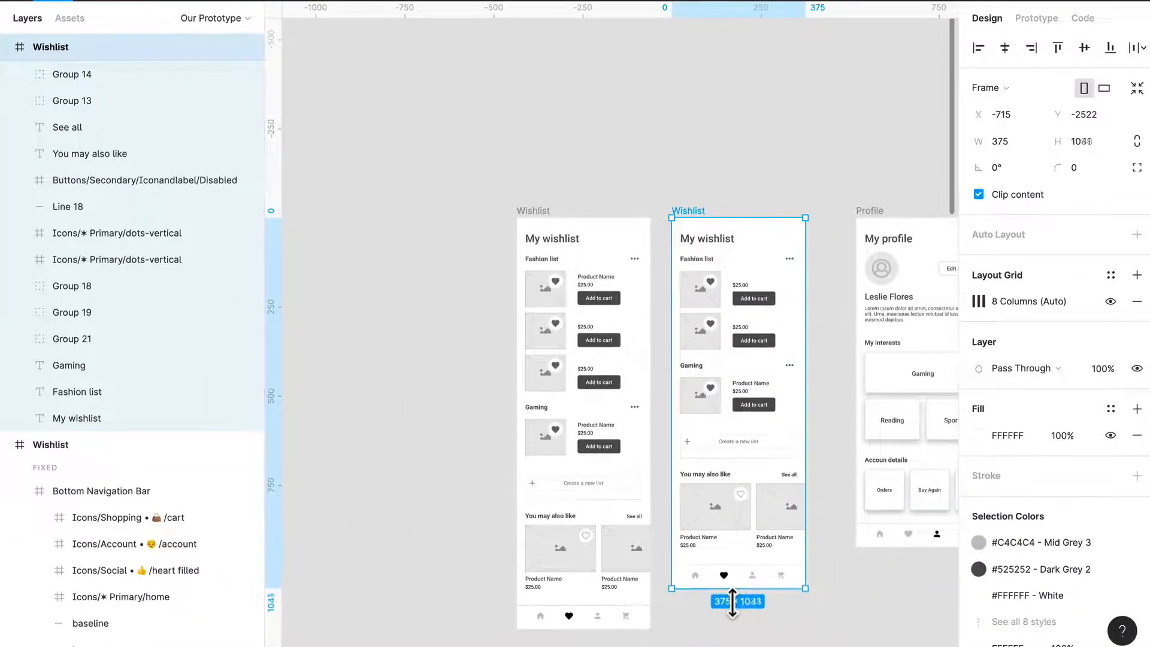
Step: Set the duplicate frame's bottom navigation bar to a Top vertical constraint and try resizing the frame from its lower edge
left_click(748, 585)
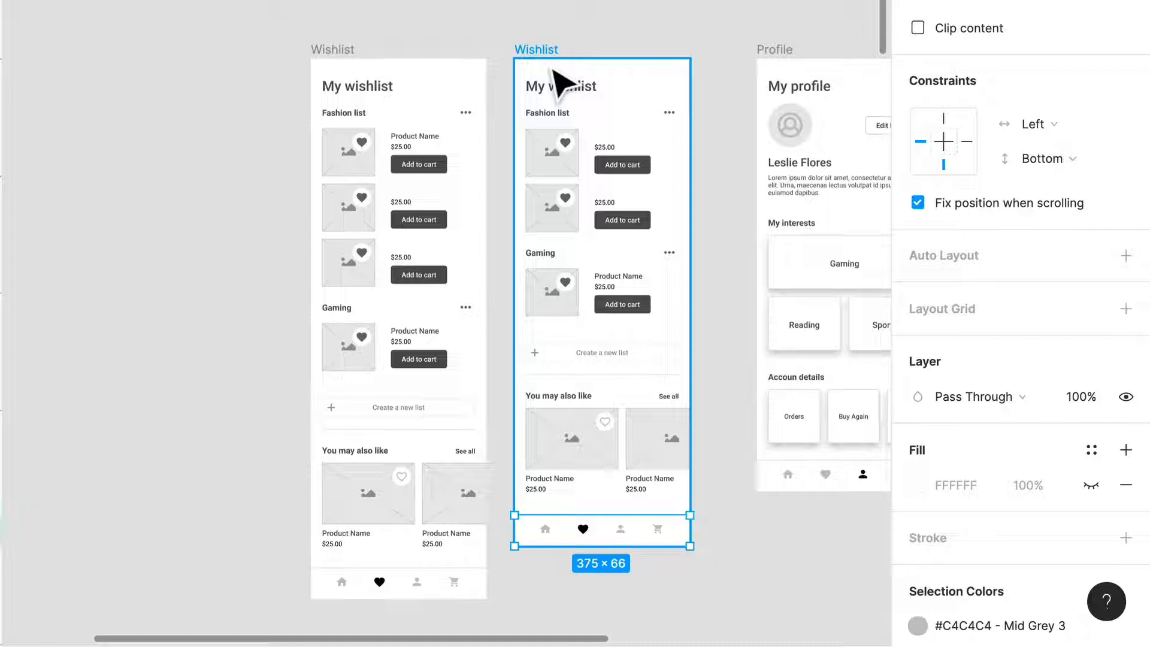
left_click(944, 123)
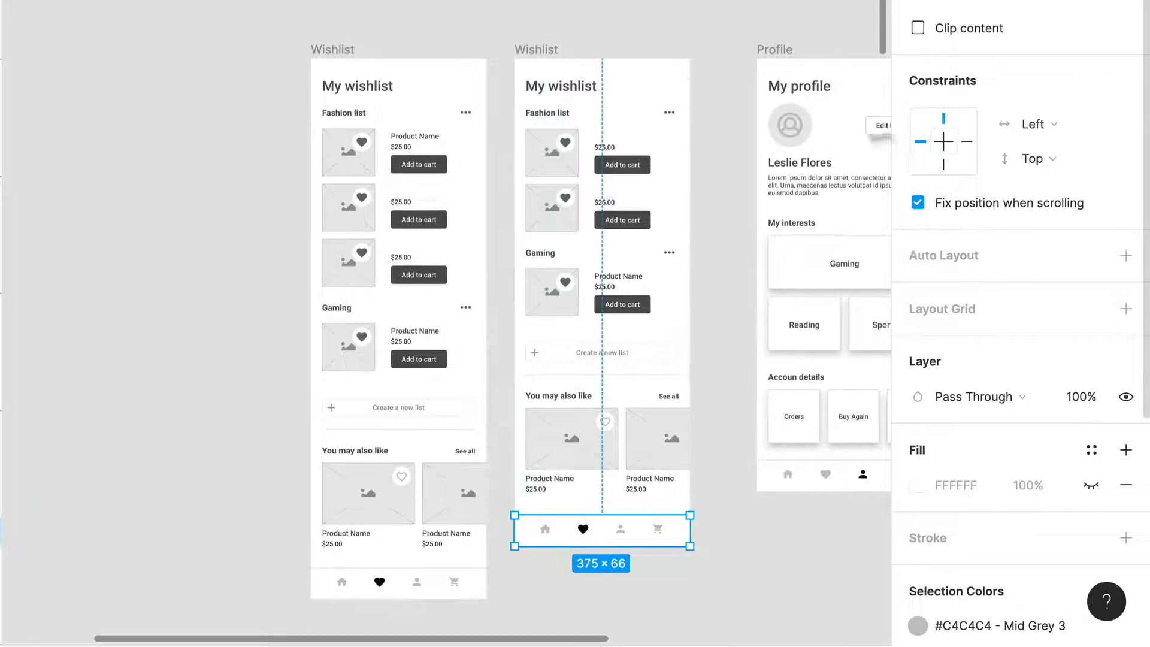
left_click(542, 67)
mouse_move(569, 547)
left_mouse_down()
mouse_move(579, 521)
mouse_move(578, 546)
left_mouse_up()
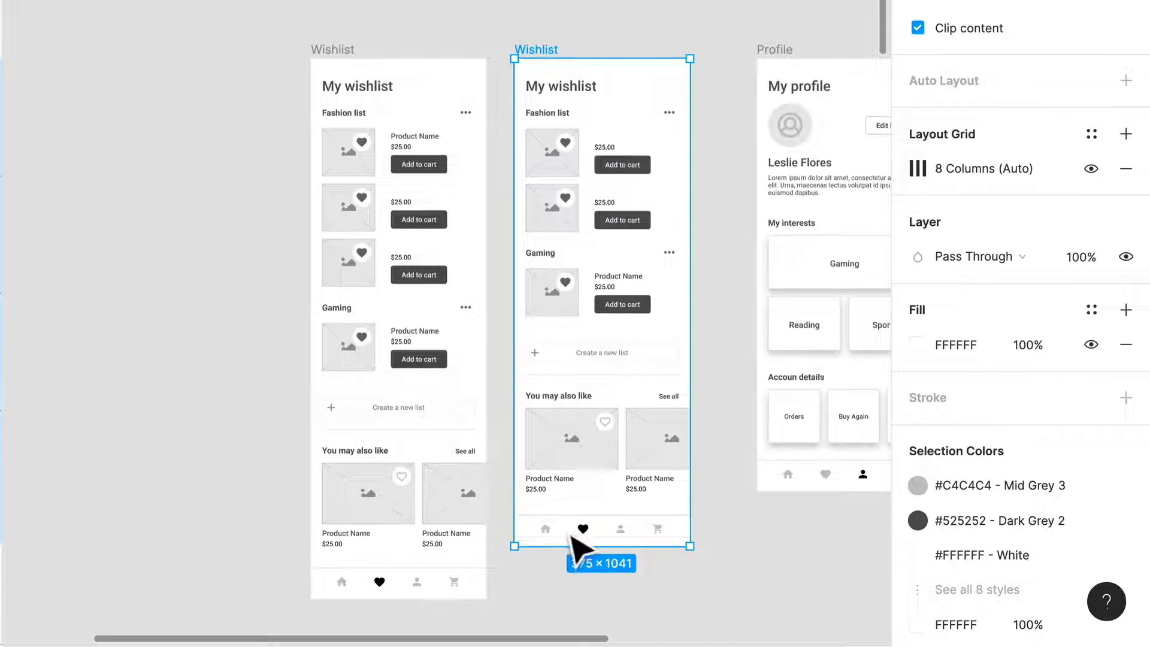
Step: Set the vertical constraint of the duplicate frame's bottom navigation bar back to Bottom
left_click(759, 574)
left_click(672, 530)
left_click(944, 165)
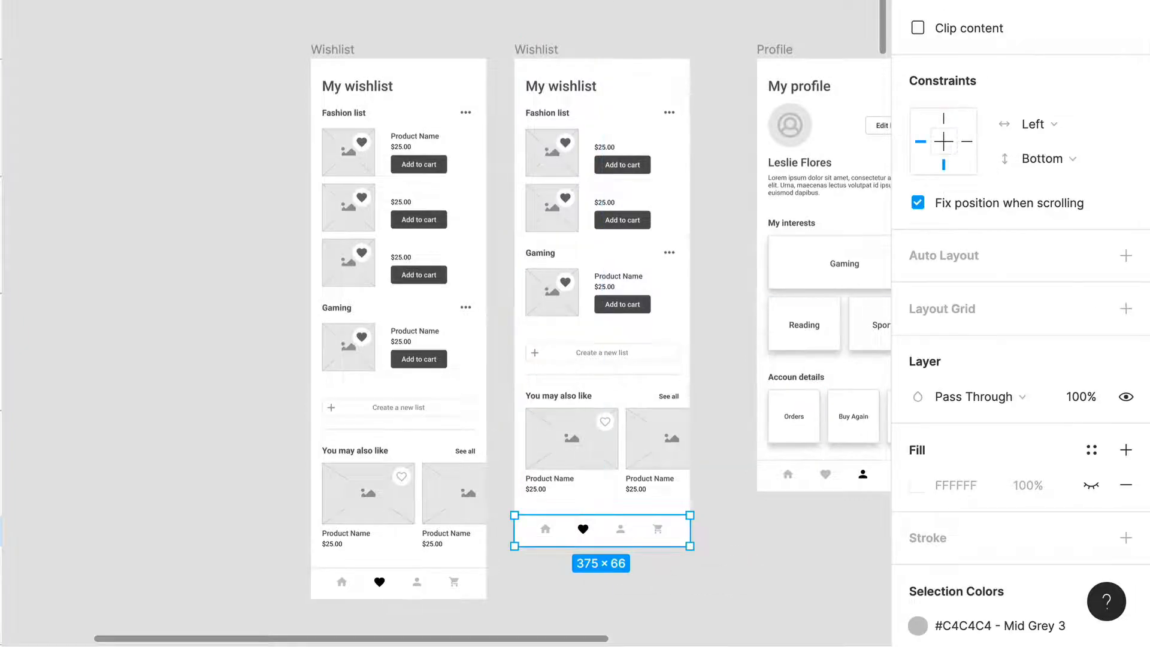
key("Escape")
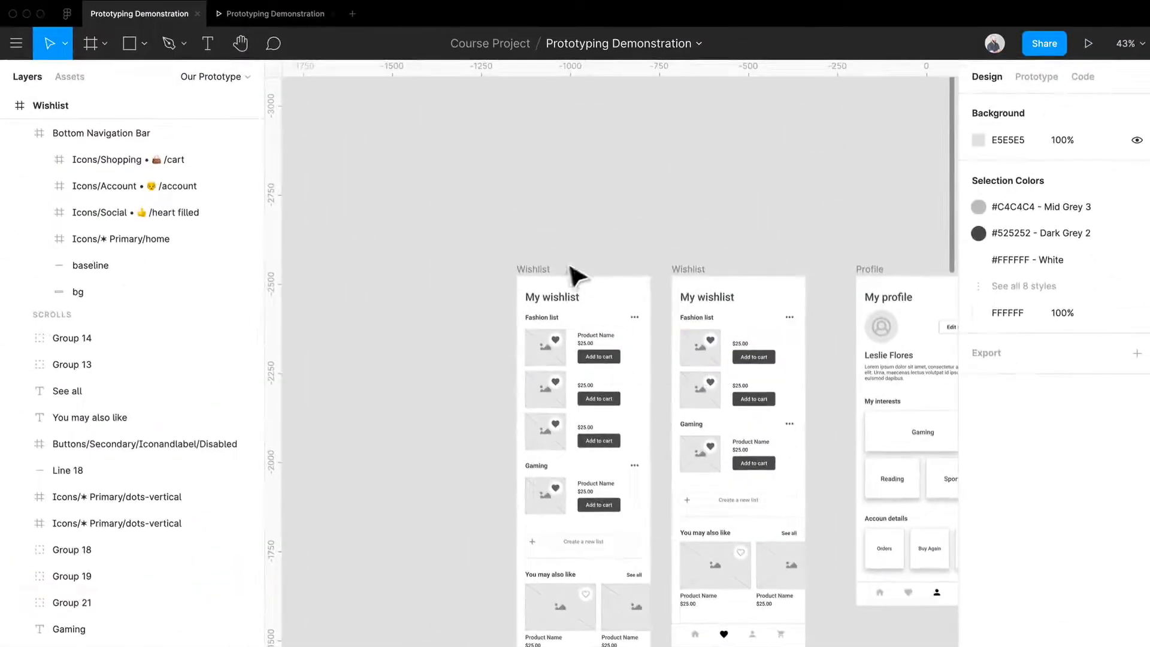
Step: Change the animation of the first product's heart interaction in the original Wishlist frame to Instant
left_click(539, 270)
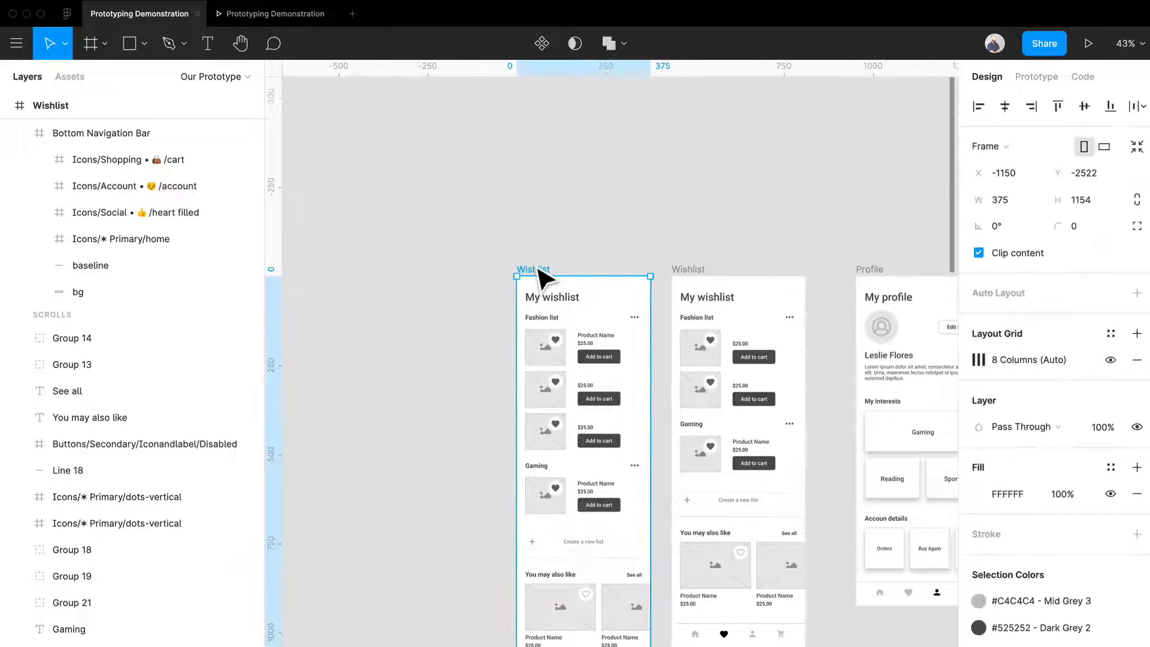
left_click(1036, 77)
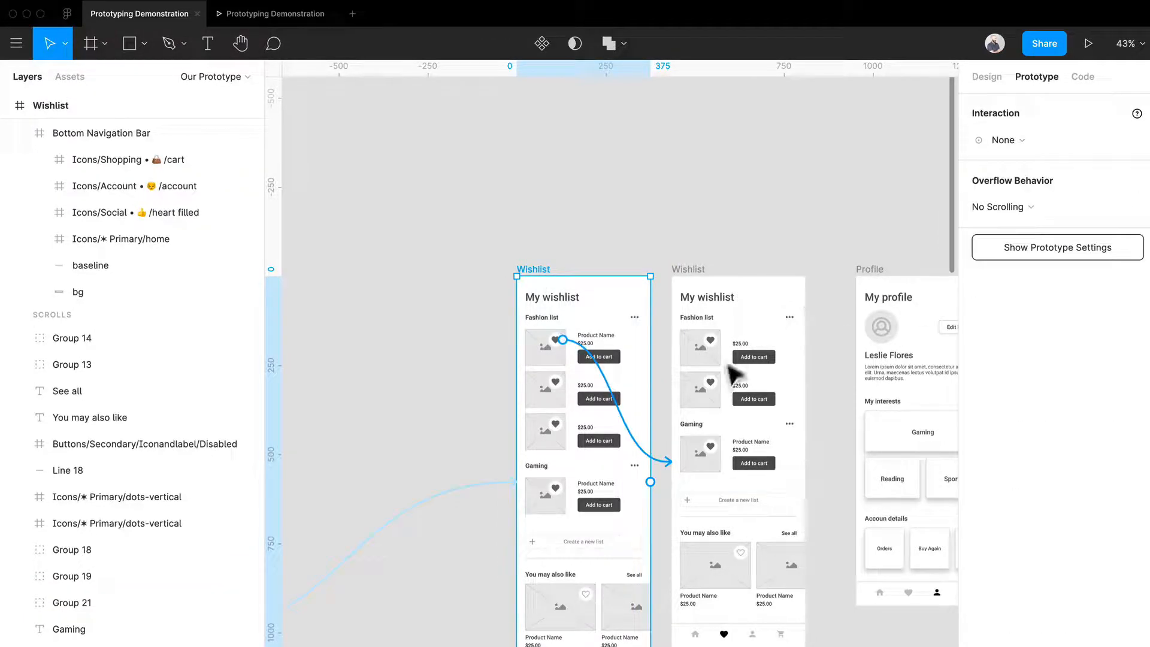
left_click(563, 339)
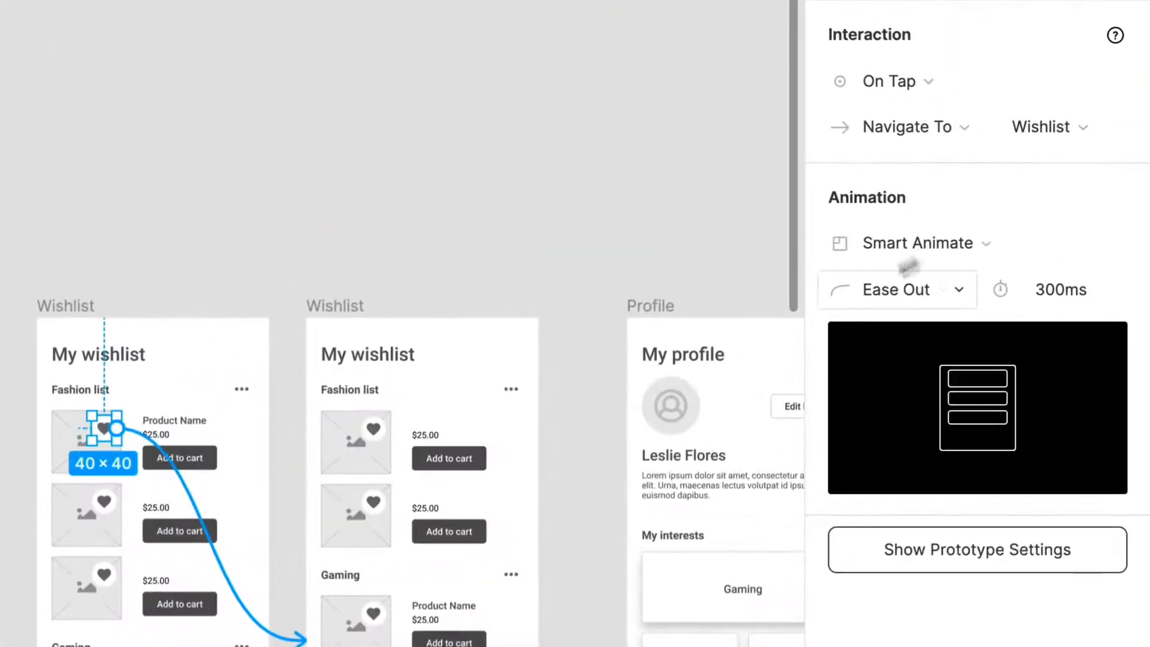
left_click(1022, 240)
left_click(923, 173)
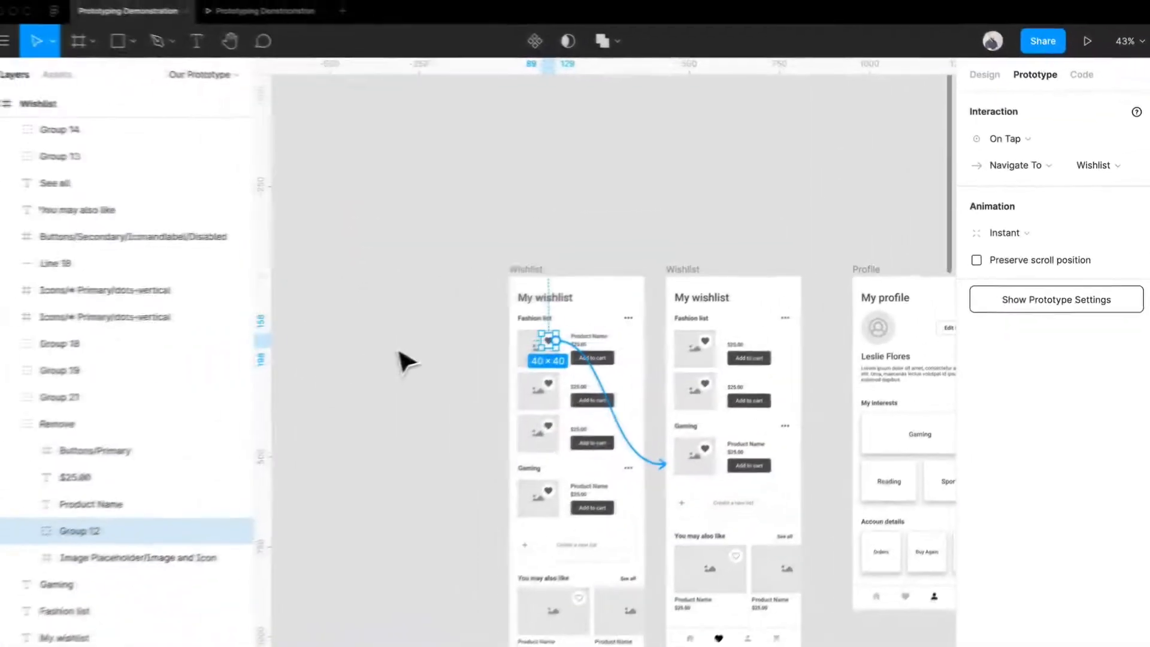
left_click(403, 358)
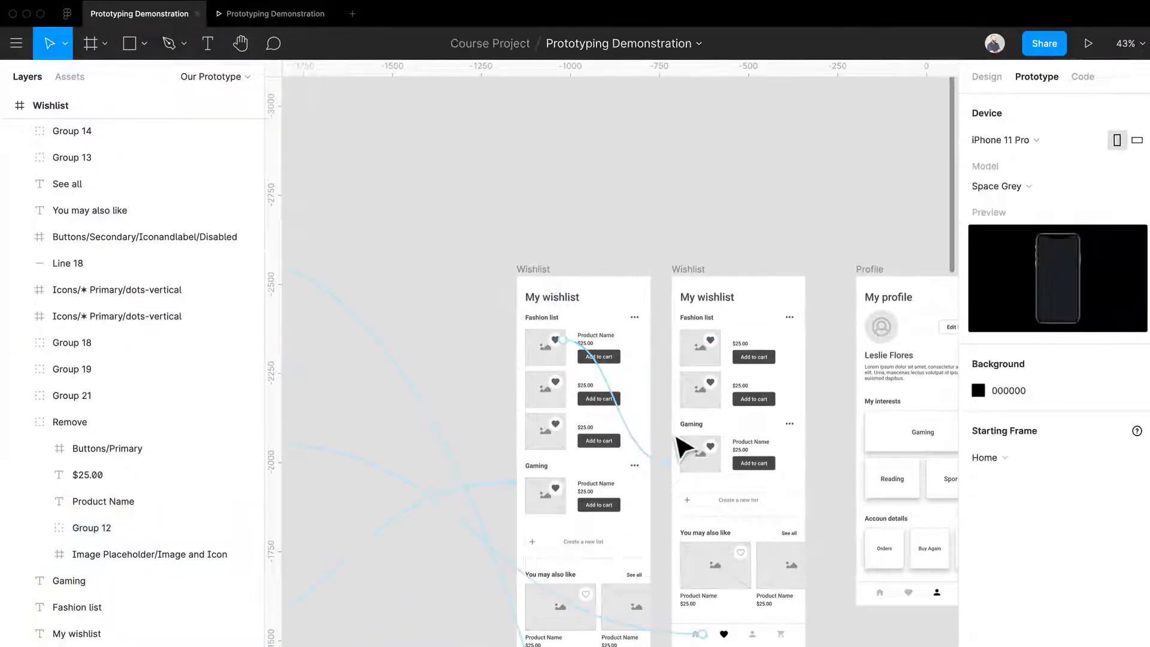
Step: Preview the prototype by opening the wishlist, removing the first product with its heart and going back Home, and return to the design file
left_click(277, 13)
left_click(403, 328)
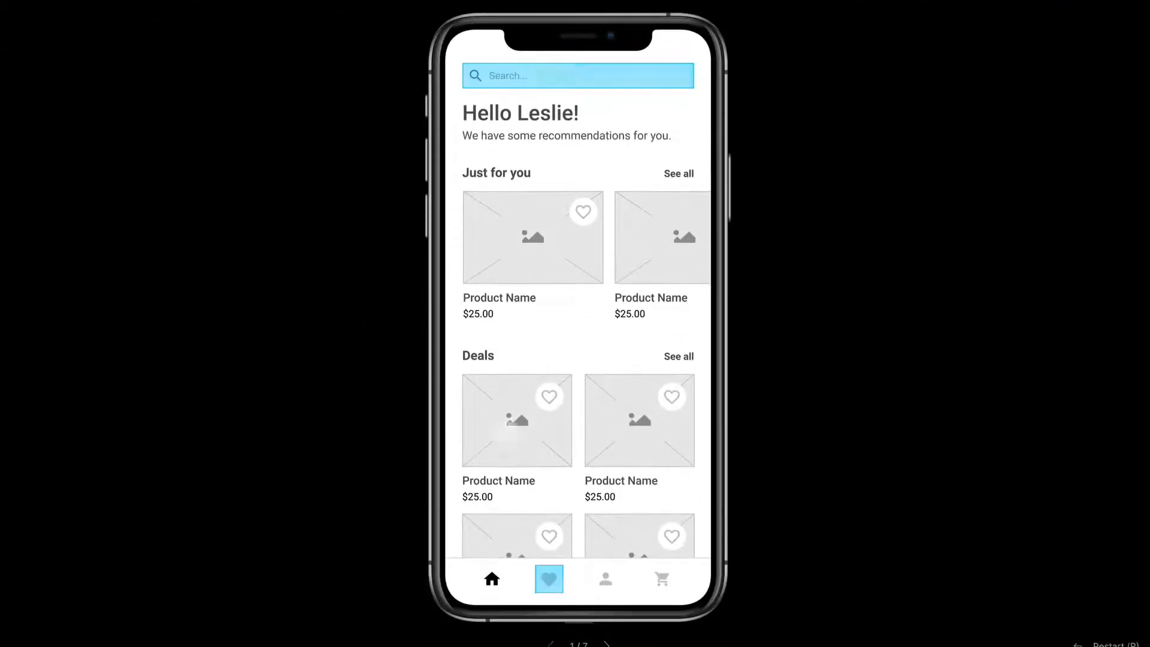
left_click(548, 578)
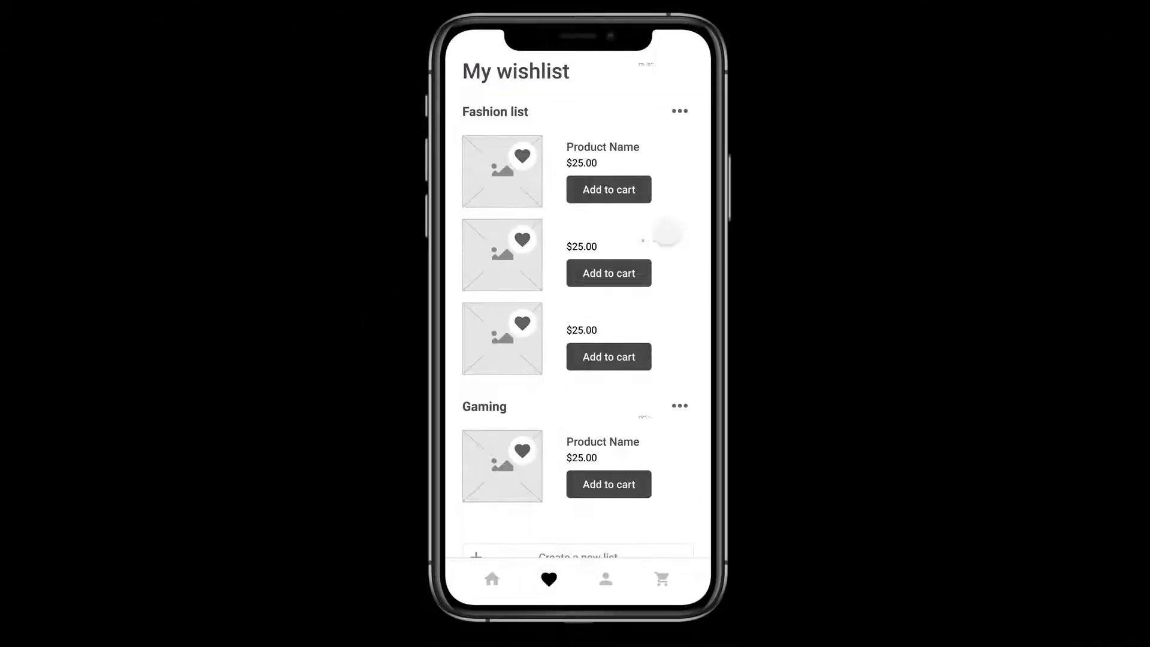
left_click(491, 580)
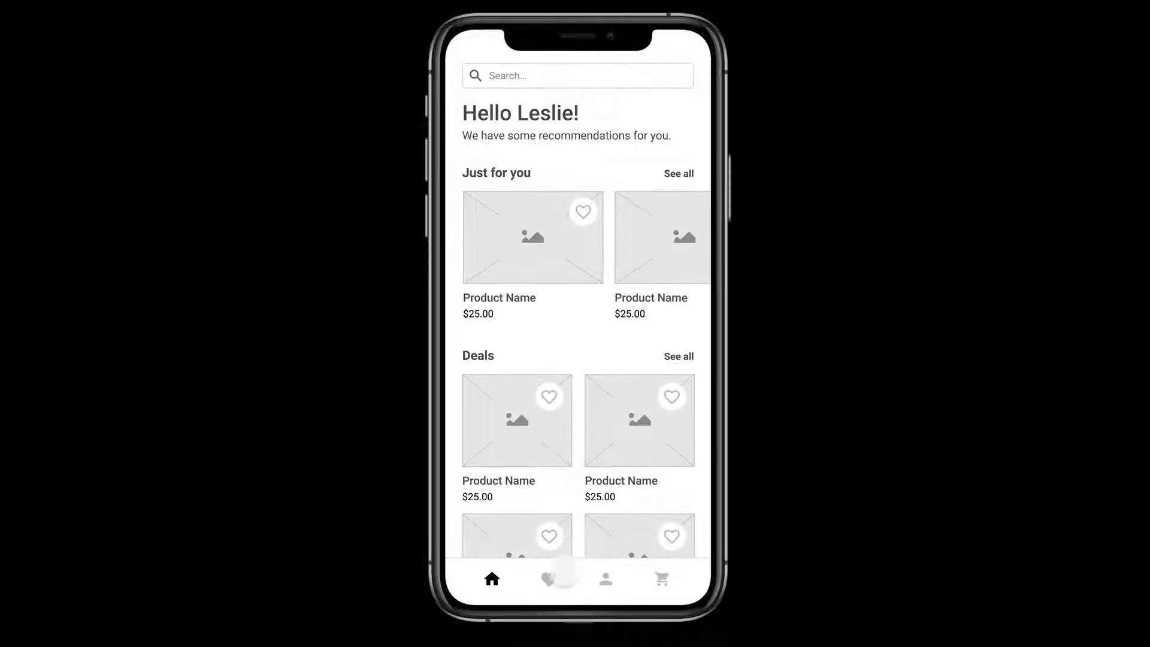
left_click(548, 579)
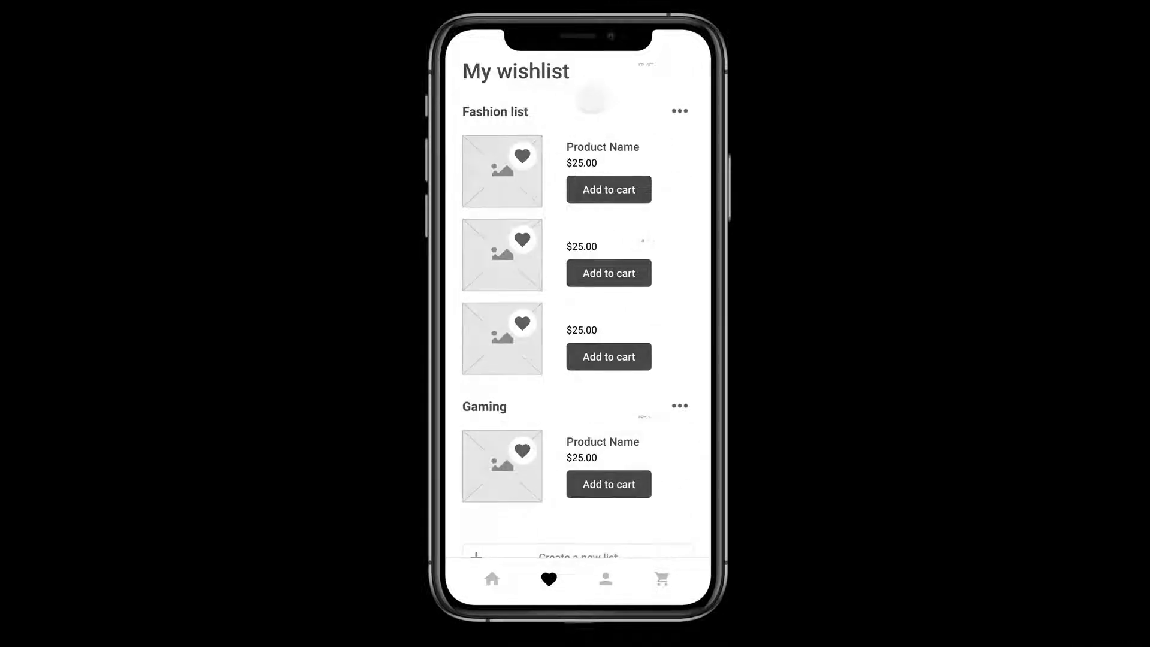
left_click(596, 106)
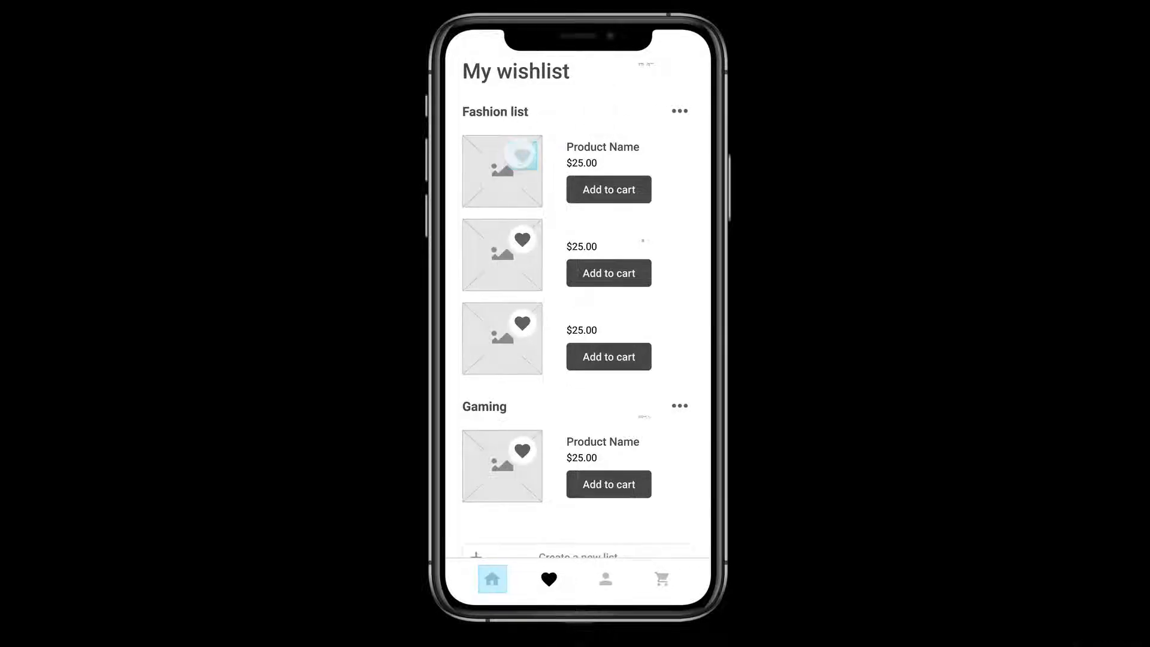
left_click(521, 156)
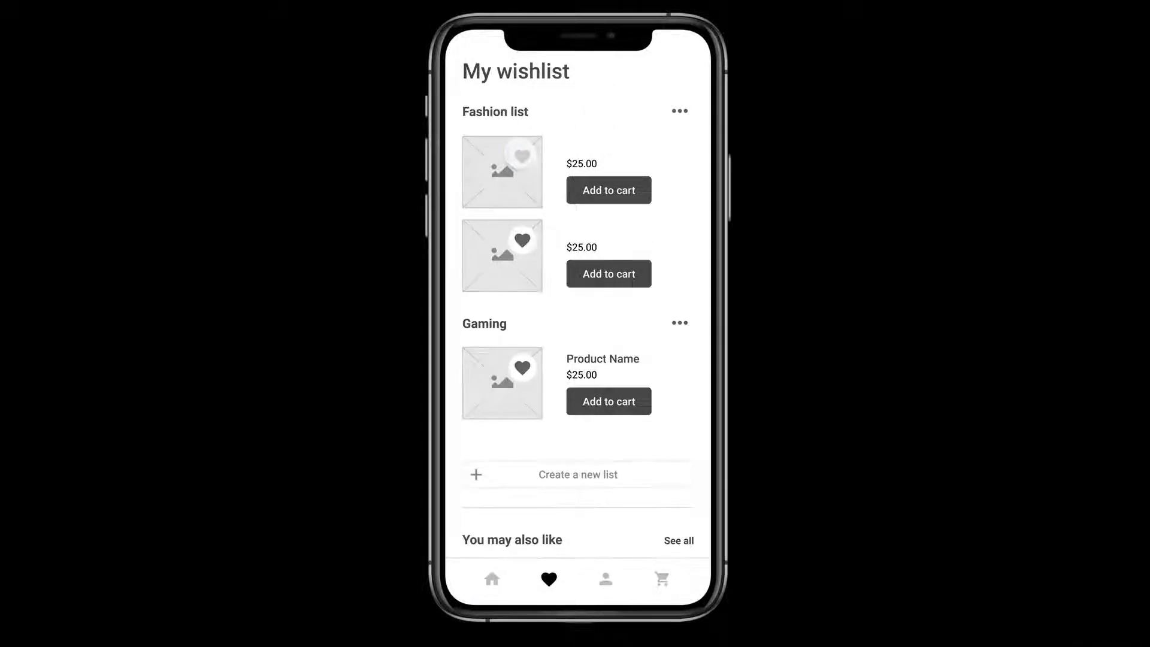
left_click(492, 579)
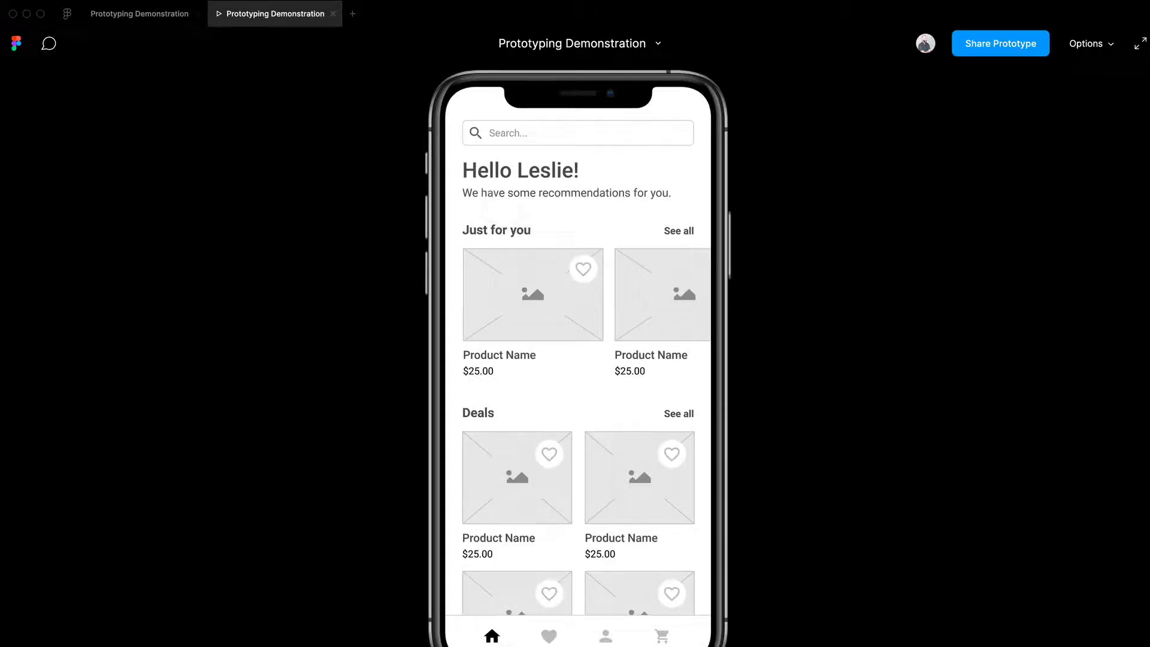
left_click(144, 14)
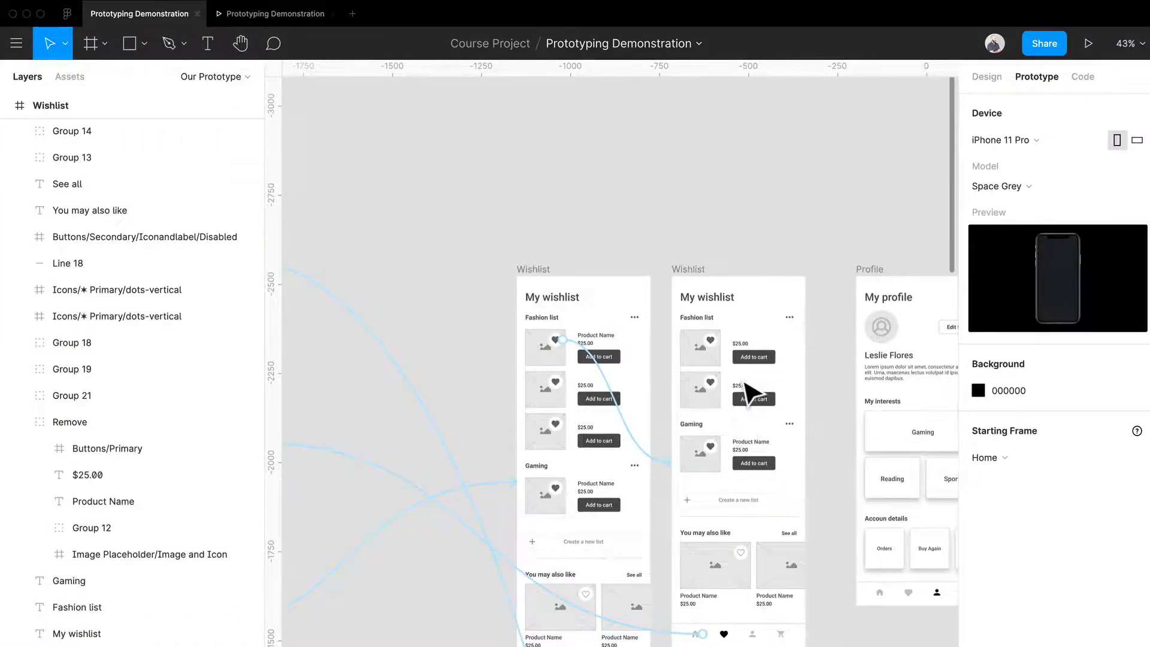
Step: Copy the first product's Product Name text into the second product's group in the original Wishlist, above its price at X 171, Y 276
scroll(749, 393, "up", 5)
left_click(437, 308)
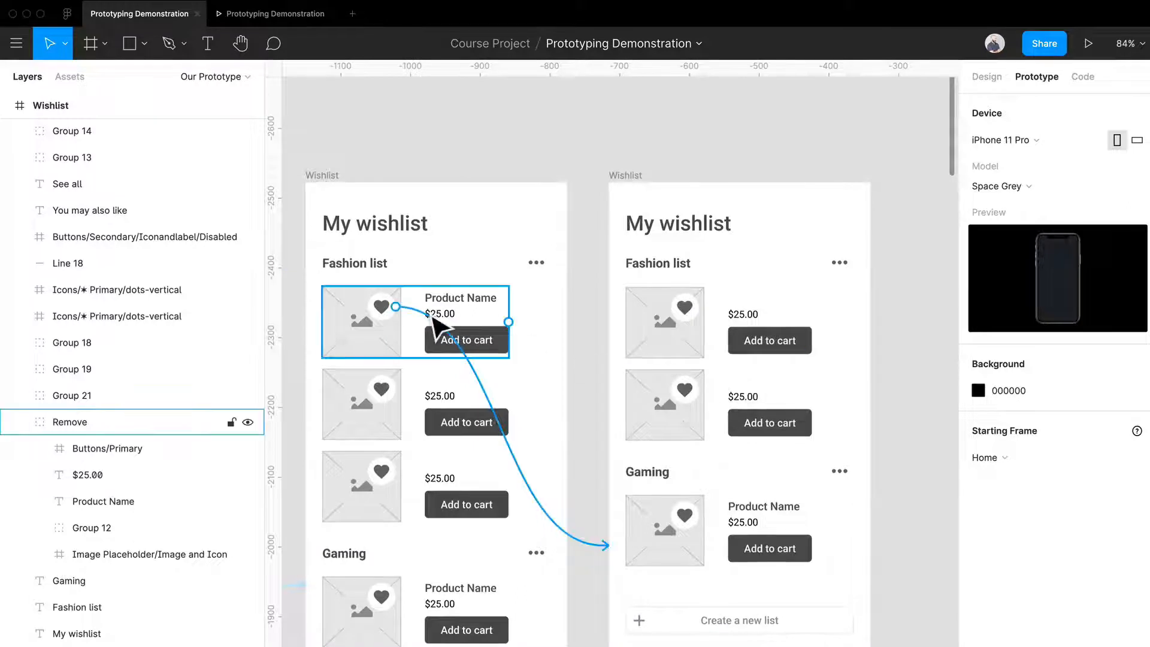
key("Escape")
left_click(988, 77)
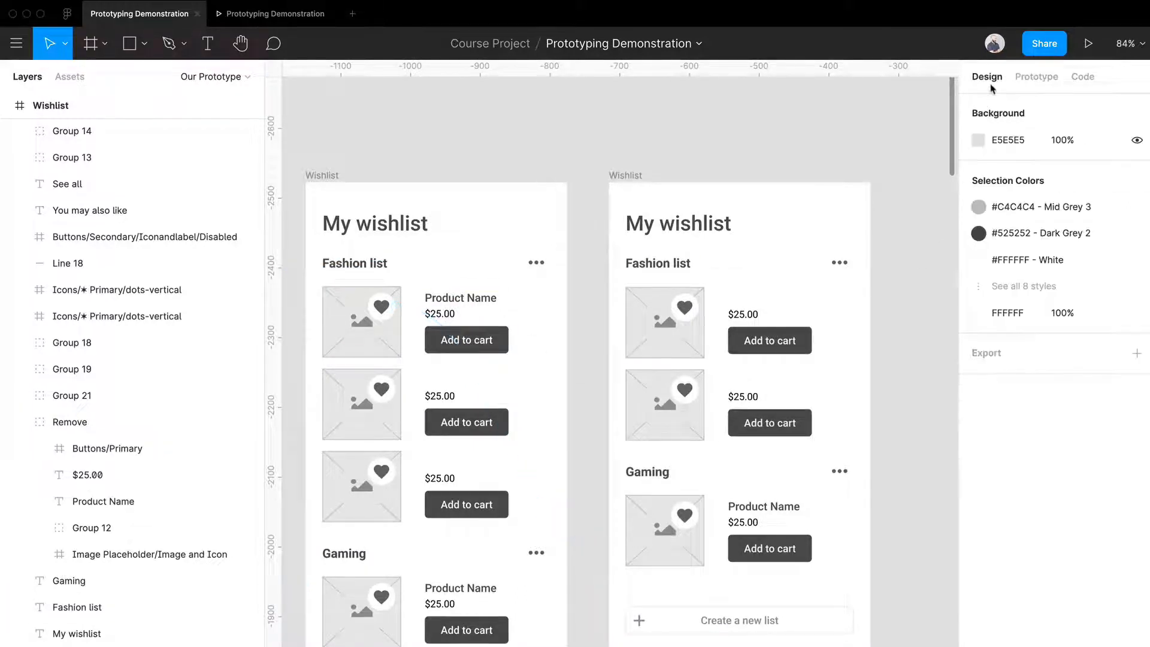
left_click(462, 308)
double_click(458, 310)
scroll(453, 303, "down", 1)
left_click_drag(454, 303, 458, 300)
left_click(446, 401)
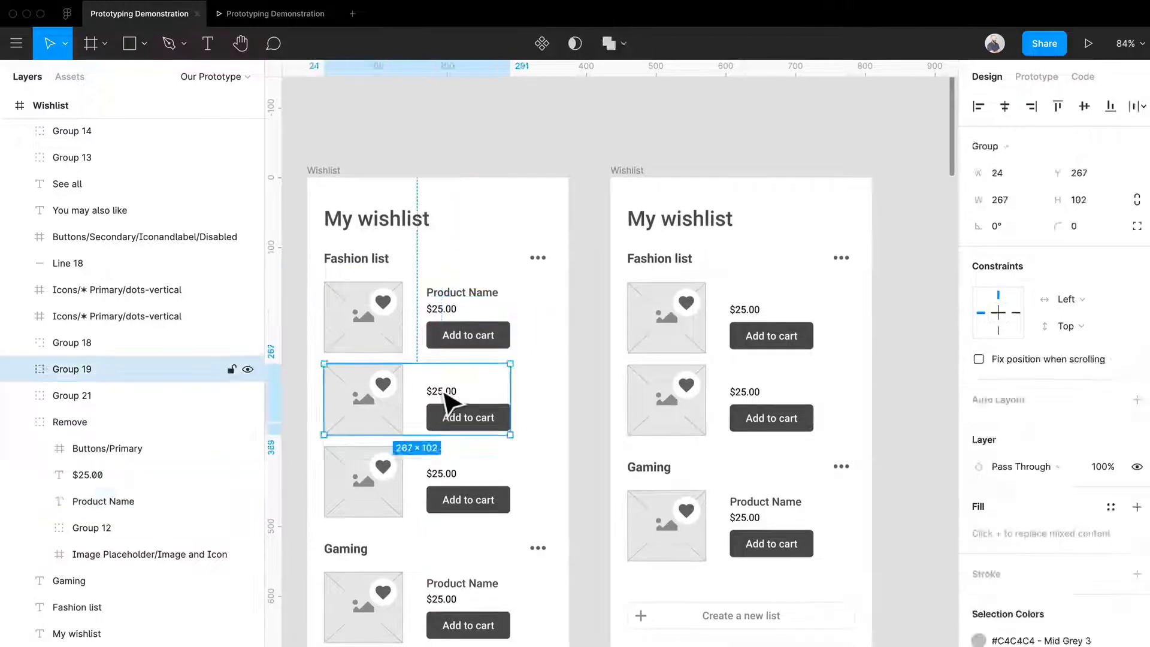
double_click(452, 395)
key("ctrl+v")
scroll(473, 384, "up", 5)
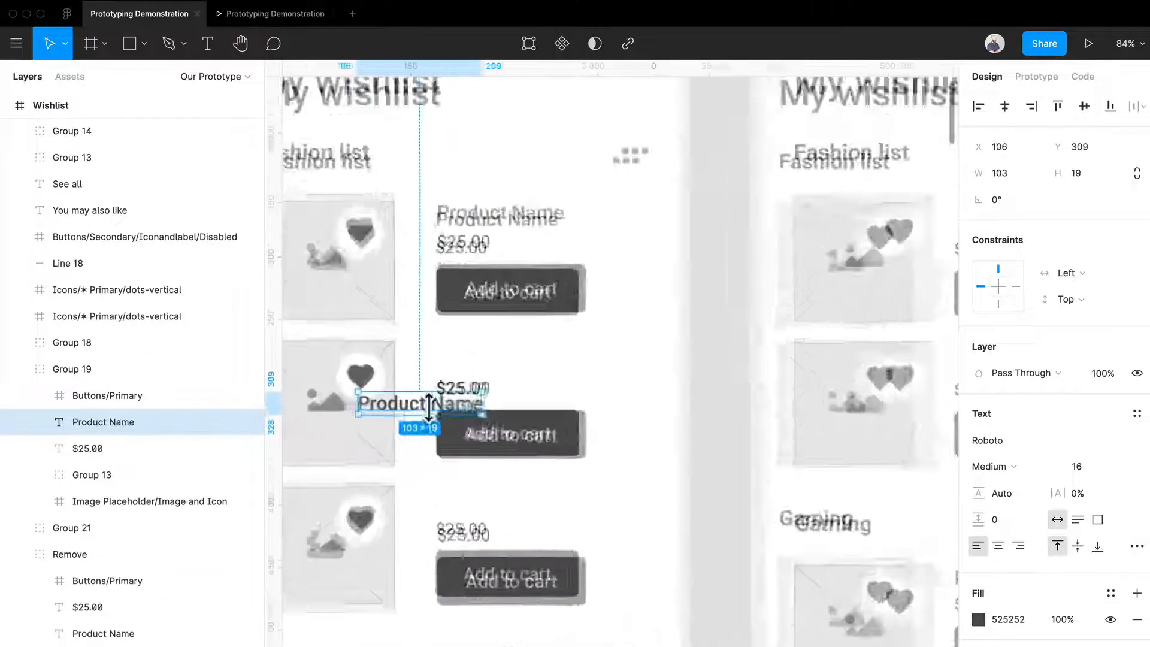
left_click_drag(496, 373, 506, 373)
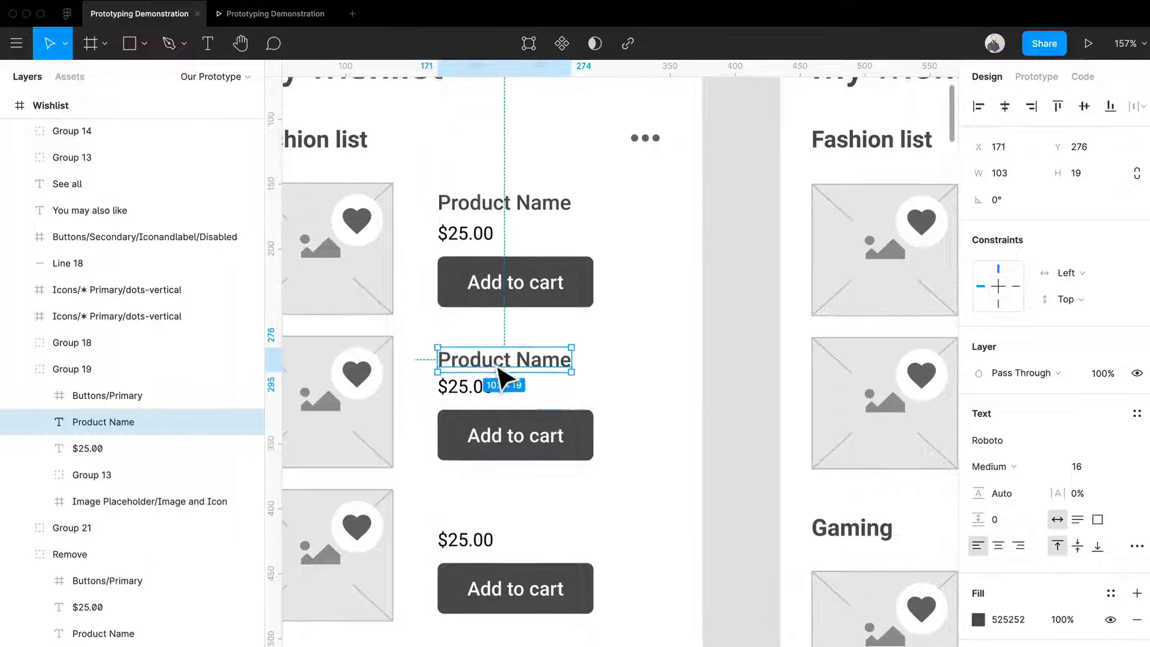
Step: Paste the Product Name text into the third product's group and place it above the price at X 171, Y 395
left_click(476, 542)
double_click(474, 542)
key("ctrl+v")
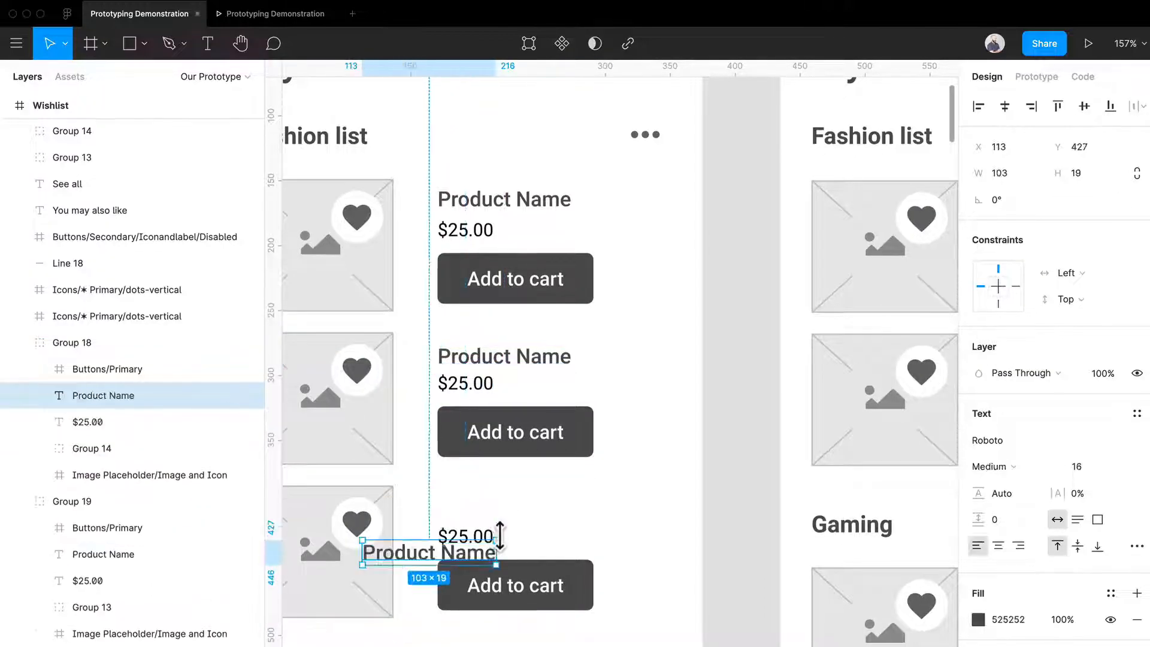
left_click_drag(448, 560, 523, 523)
Step: Delete the duplicate Wishlist frame beside the original
scroll(522, 523, "down", 5)
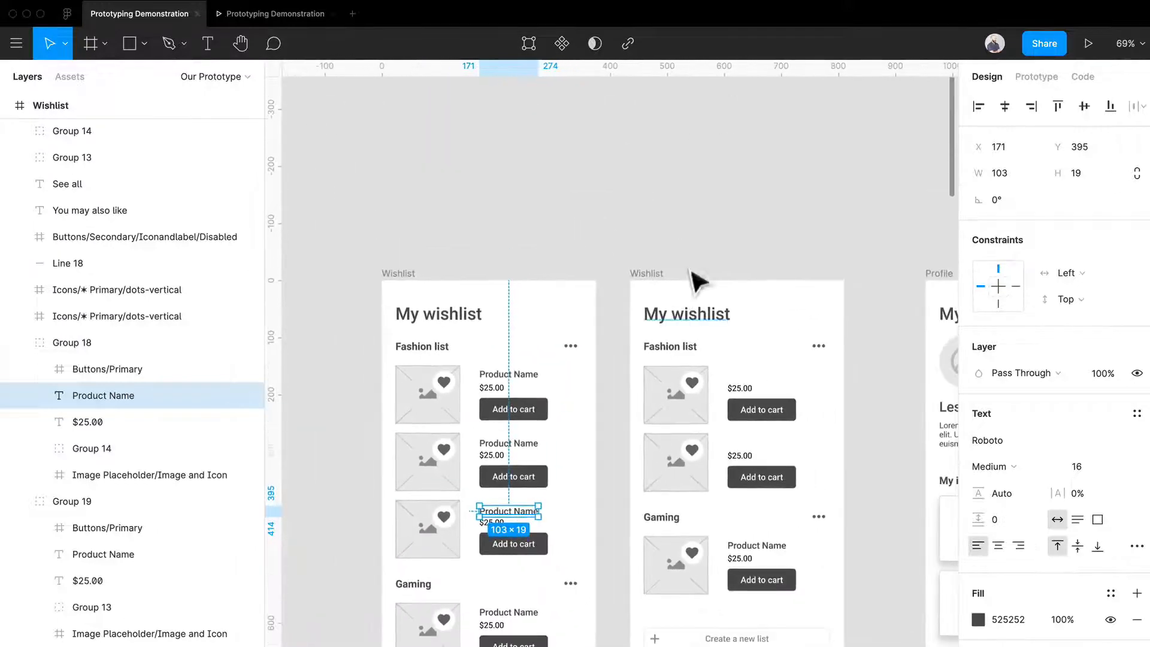
left_click(672, 277)
key("Delete")
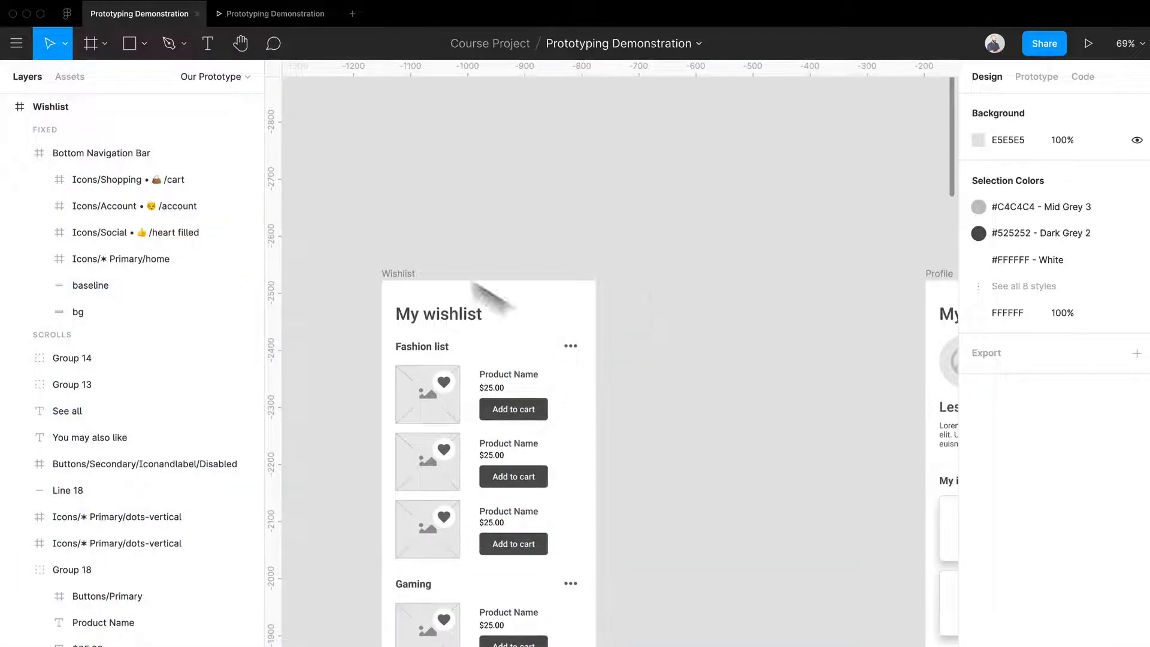
Step: Duplicate the Wishlist frame and link the original's first product heart to the copy using On Tap, Navigate To and Smart Animate
left_click(401, 291)
key("ctrl+d")
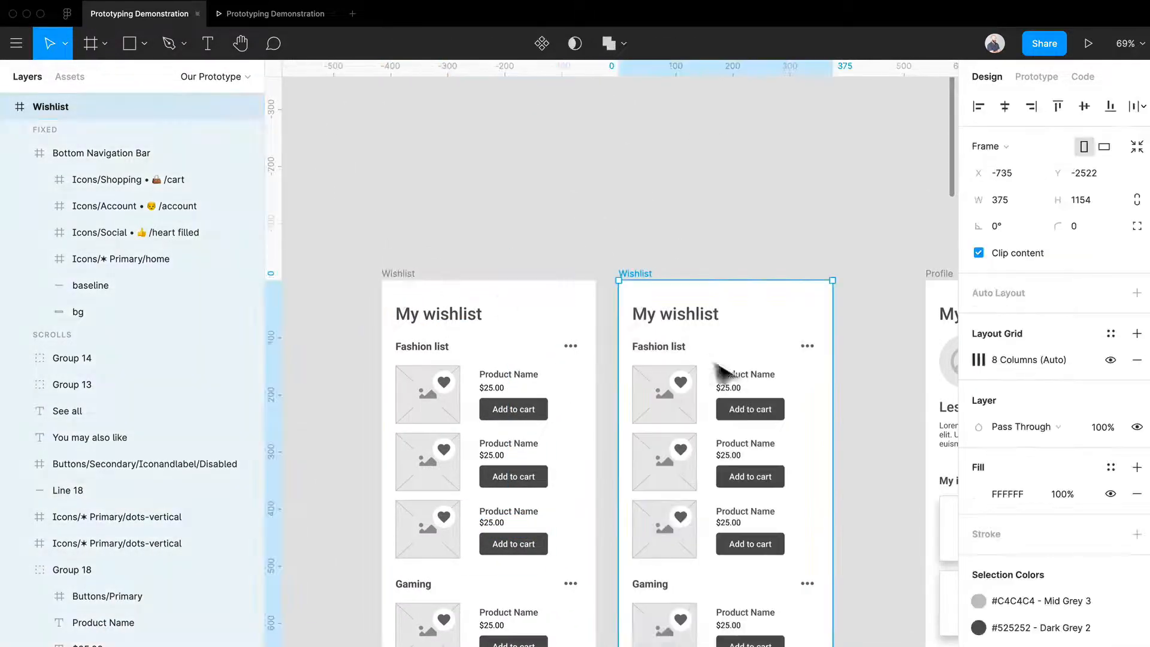
double_click(447, 390)
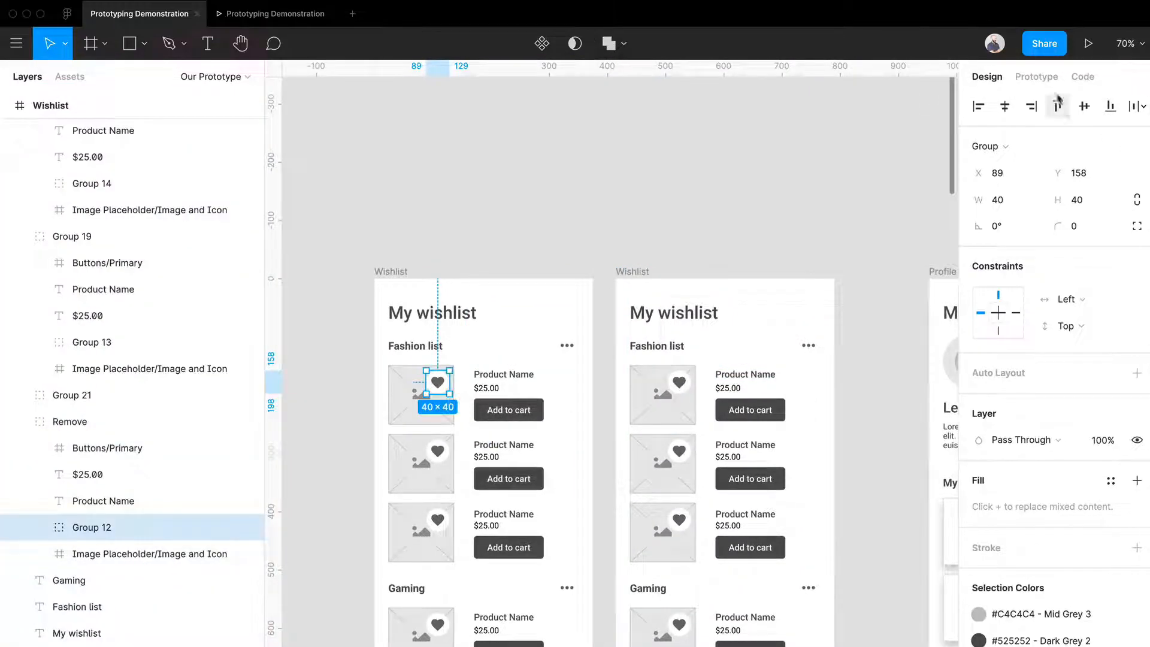
key("shift+e")
left_click_drag(449, 382, 711, 336)
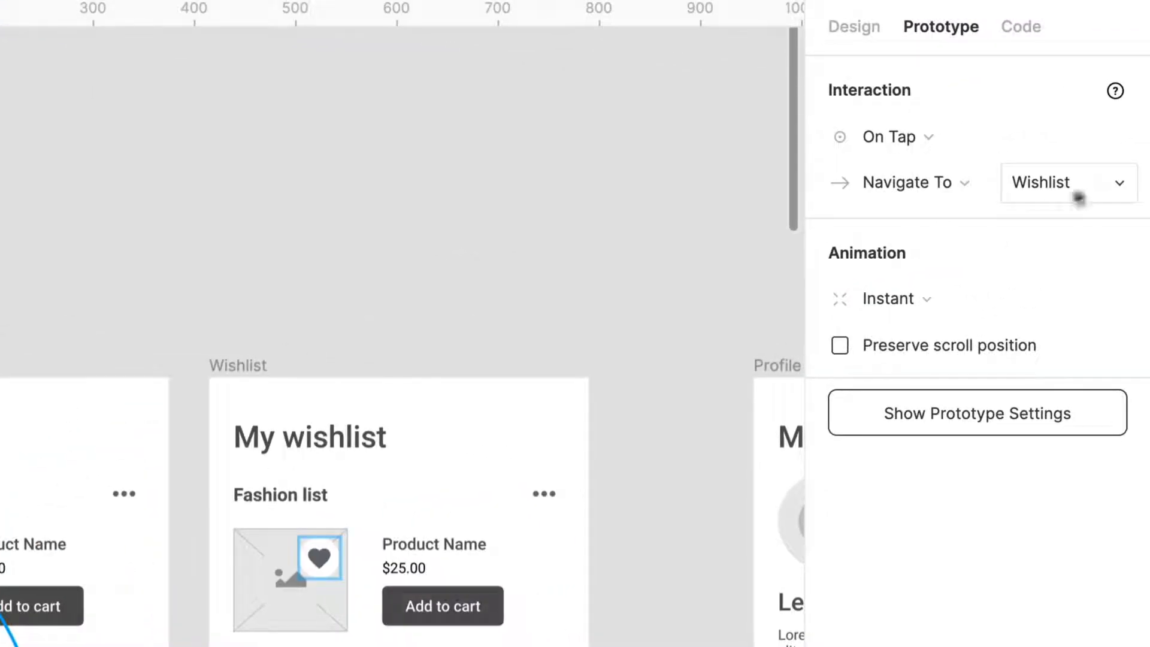
left_click(902, 306)
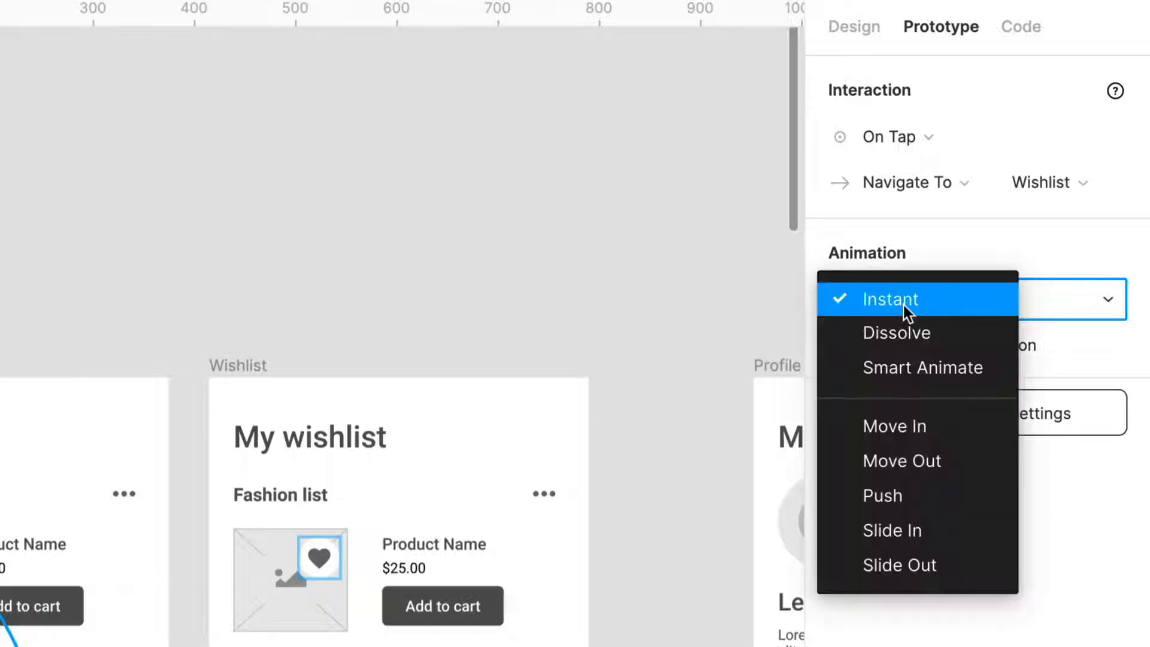
left_click(922, 372)
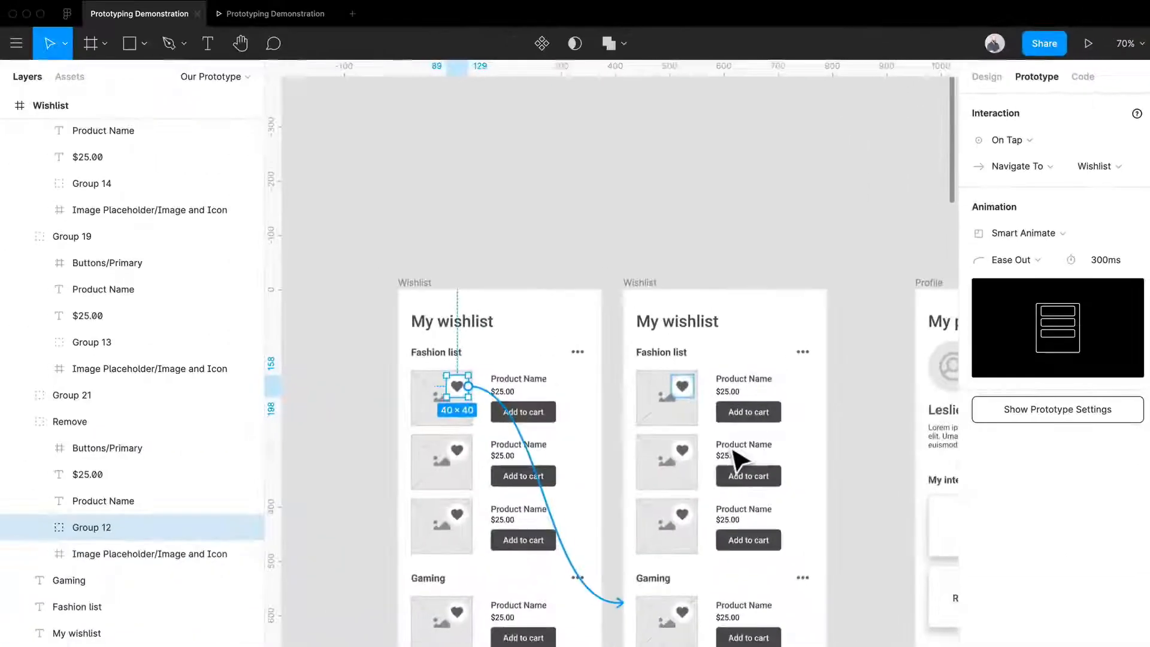
Step: Delete the first product's Remove group from the Fashion list in the duplicate Wishlist
scroll(734, 457, "up", 4)
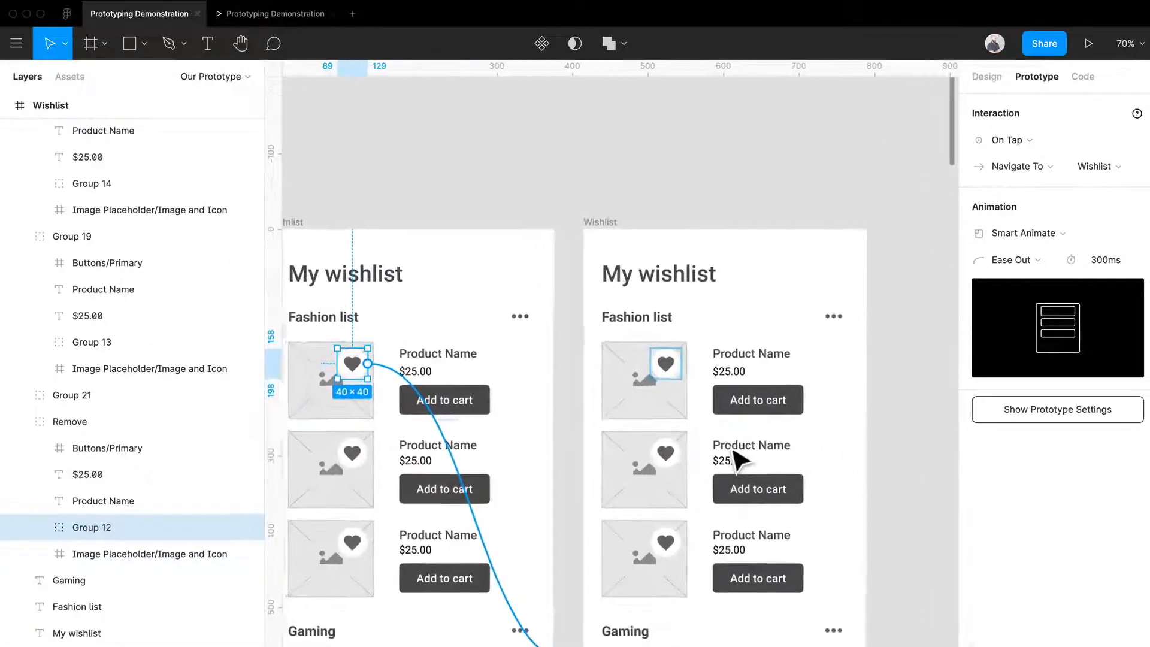
left_click(307, 569)
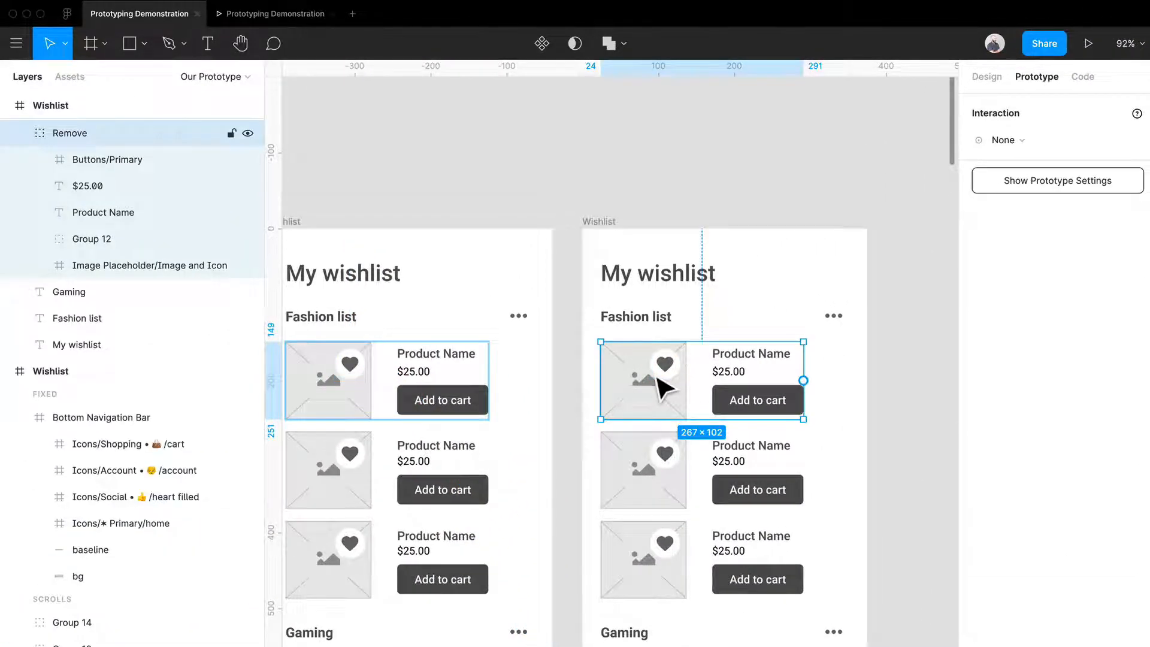
key("Delete")
Step: Move all the duplicate Wishlist's content below the Fashion list heading up to close the gap left by the deleted product
scroll(695, 455, "down", 5)
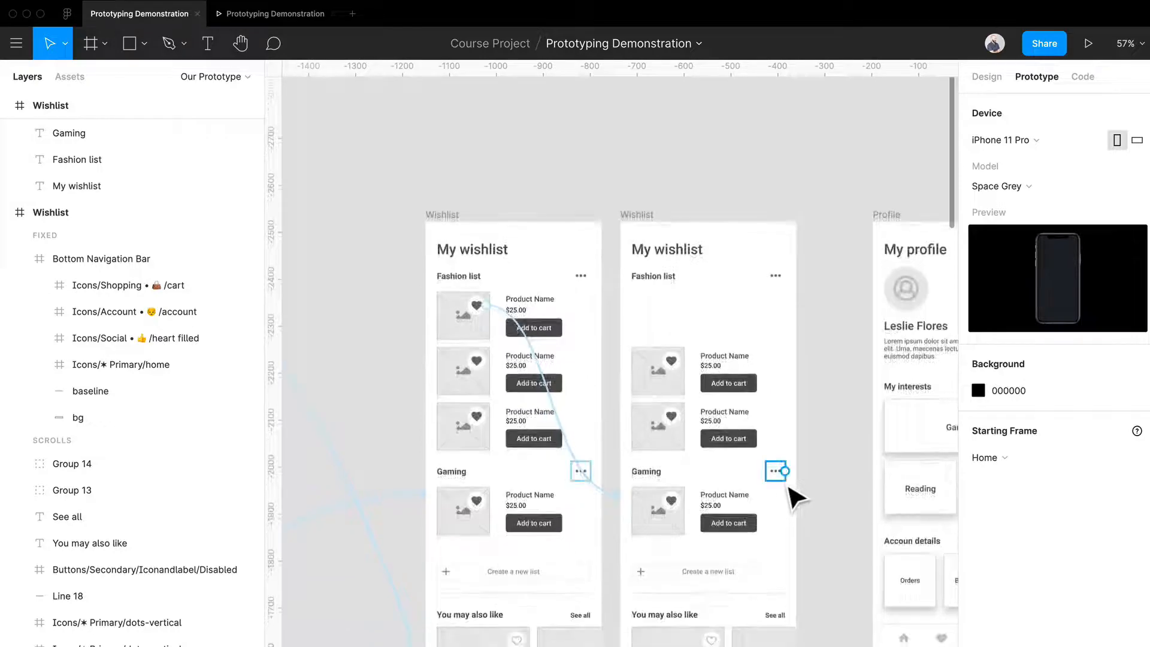
scroll(789, 487, "down", 3)
scroll(790, 489, "down", 1)
left_click_drag(823, 532, 639, 196)
scroll(669, 204, "up", 3)
left_click_drag(672, 305, 659, 257)
scroll(664, 221, "up", 5)
scroll(665, 266, "down", 5)
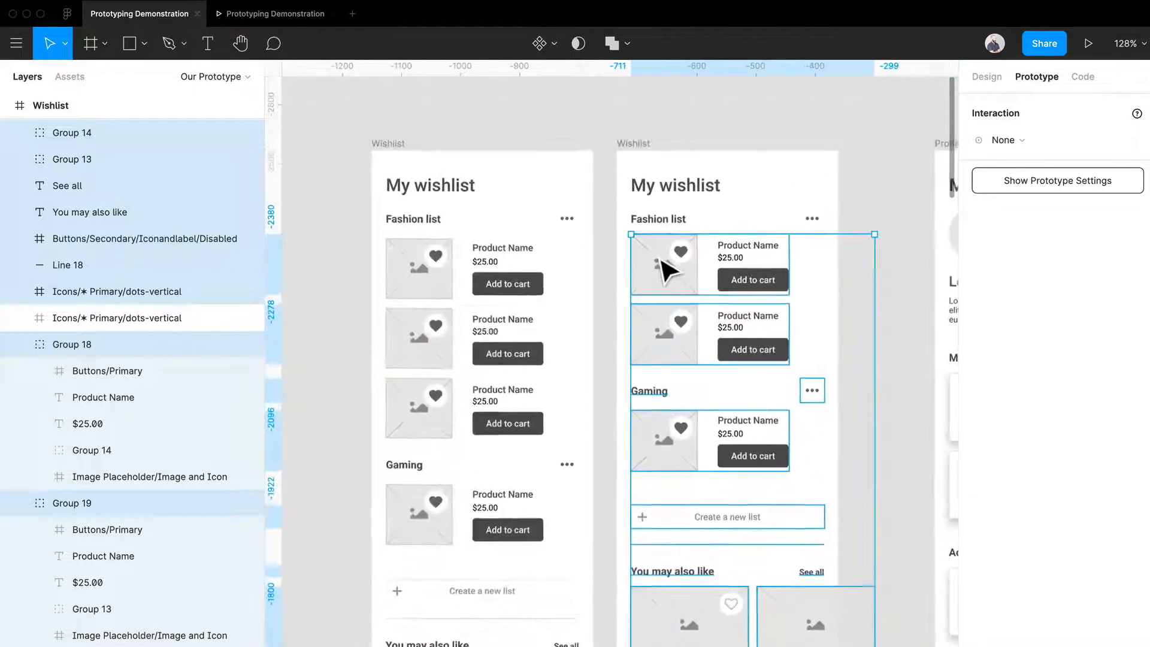
Step: Shorten the duplicate Wishlist frame from its lower edge to a height of about 1018
left_click(650, 151)
scroll(725, 279, "down", 2)
scroll(716, 419, "down", 3)
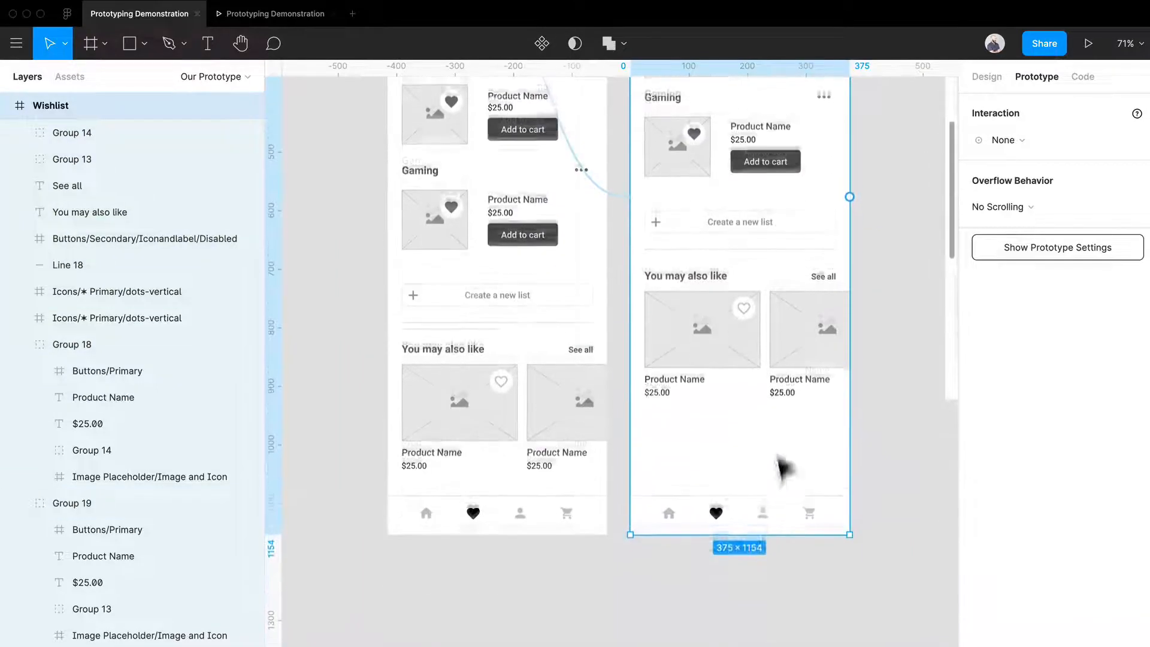
left_click_drag(759, 507, 755, 449)
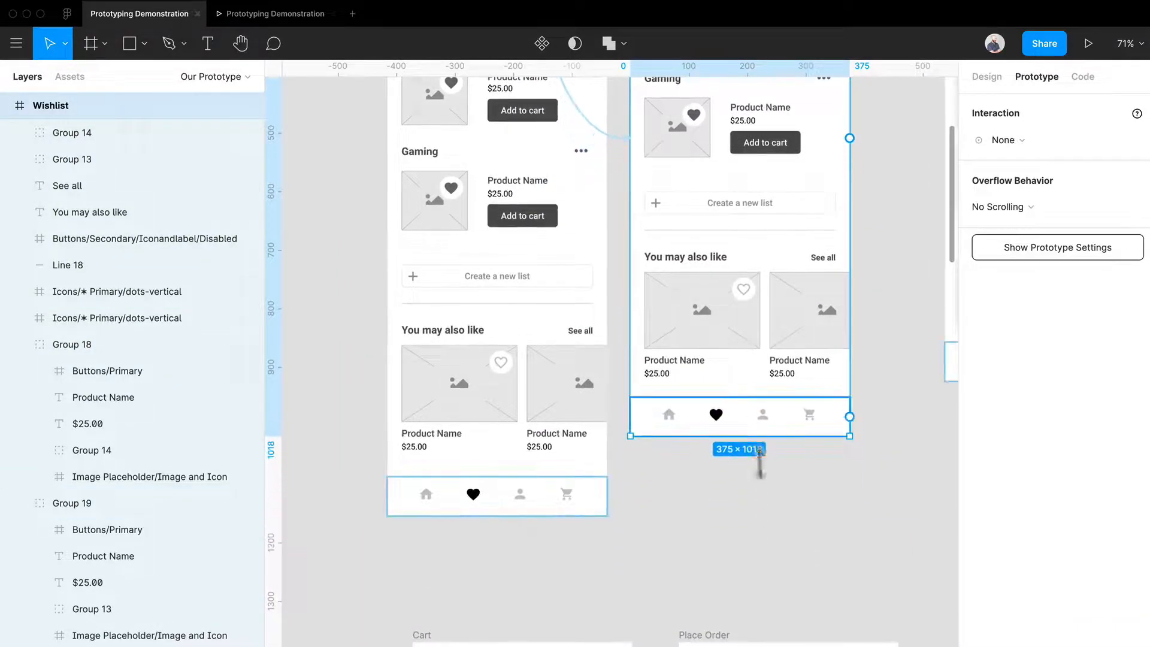
left_click(758, 456)
scroll(593, 203, "up", 2)
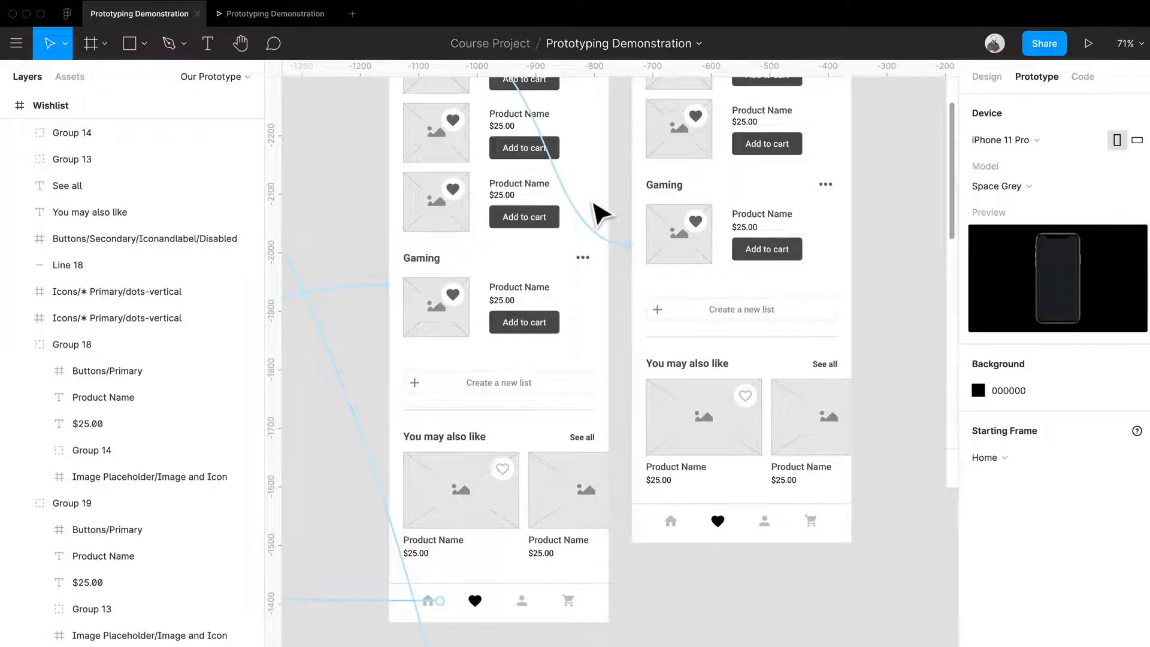
Step: Preview the prototype by opening the wishlist and removing the first Fashion list product with its heart
left_click(284, 18)
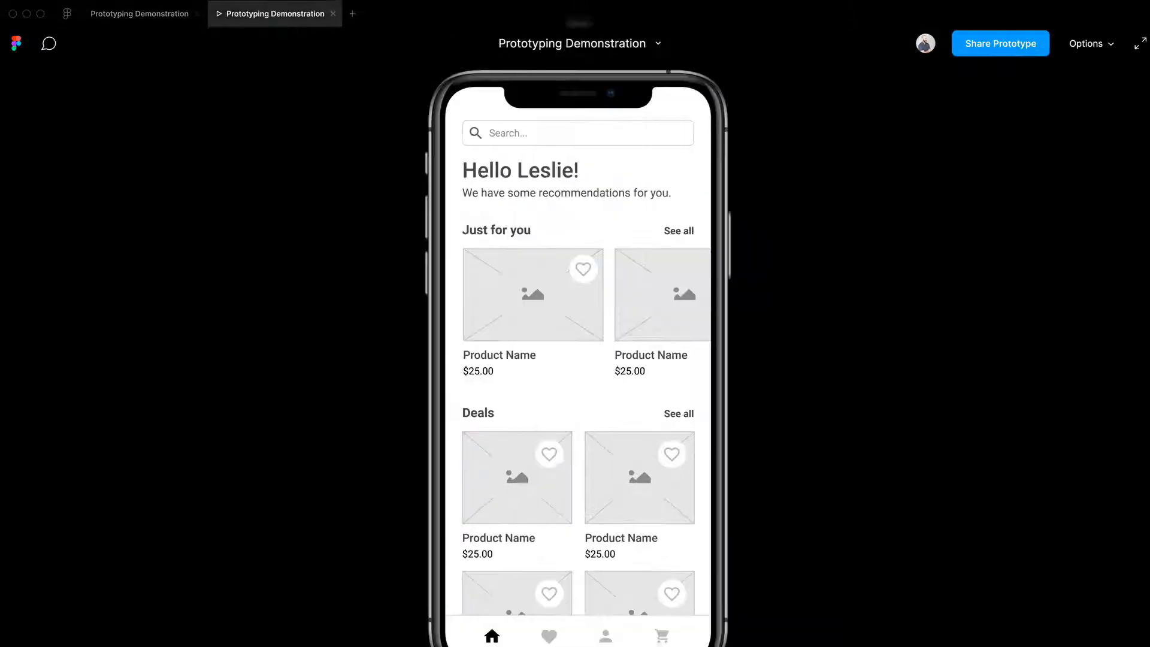
left_click(547, 570)
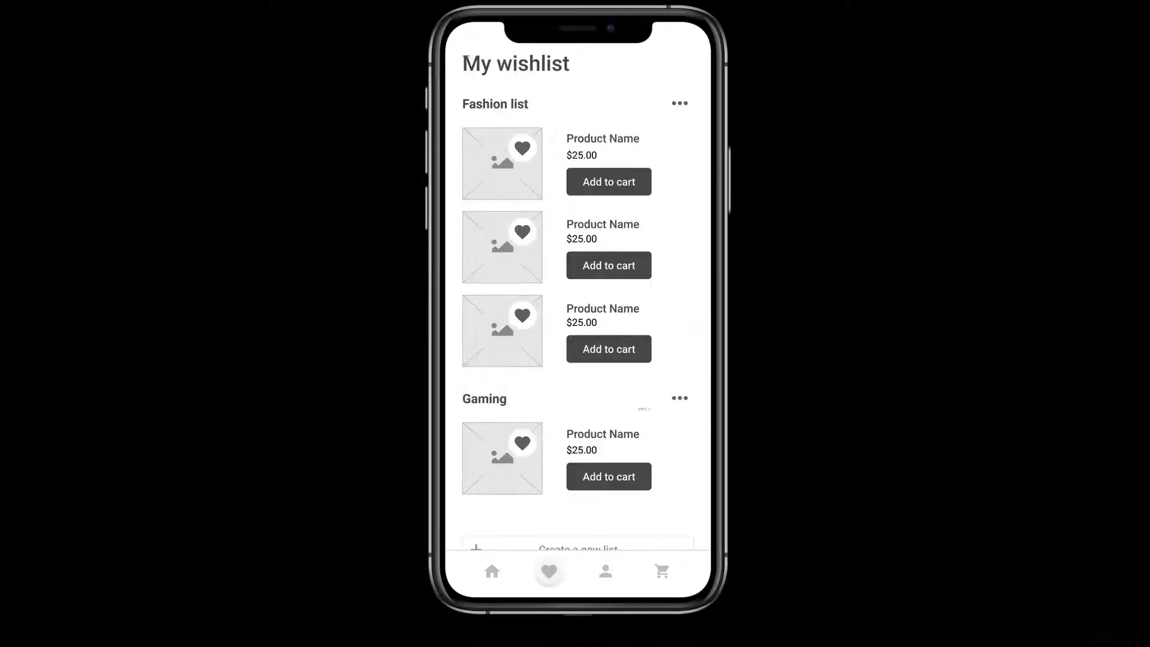
left_click(669, 310)
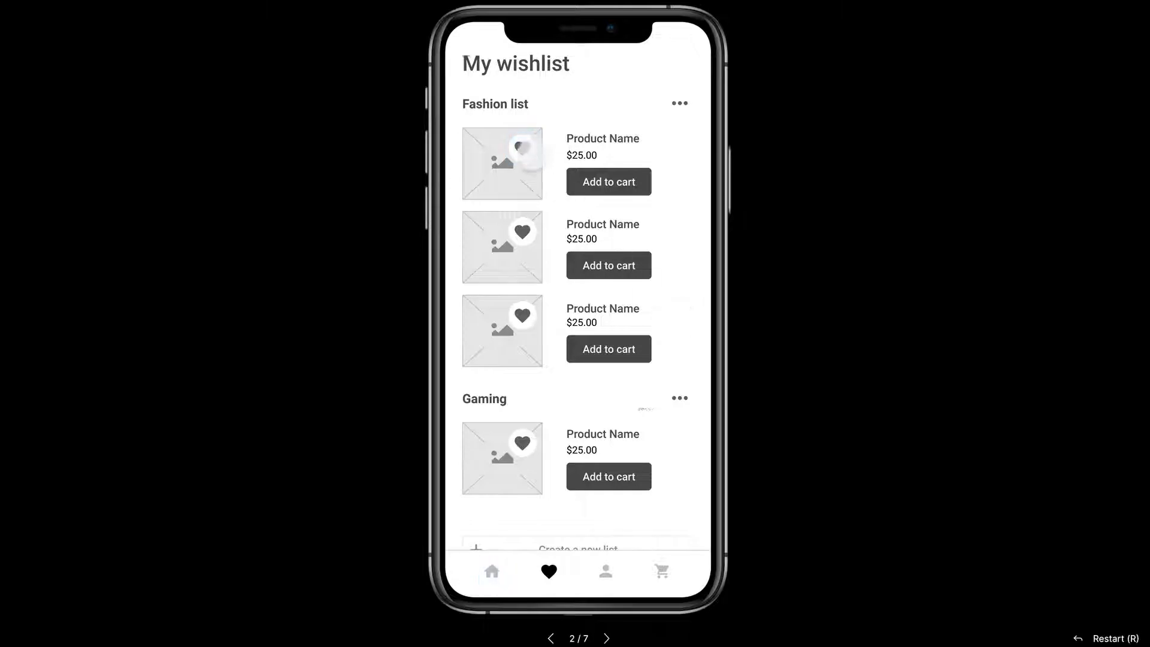
left_click(522, 148)
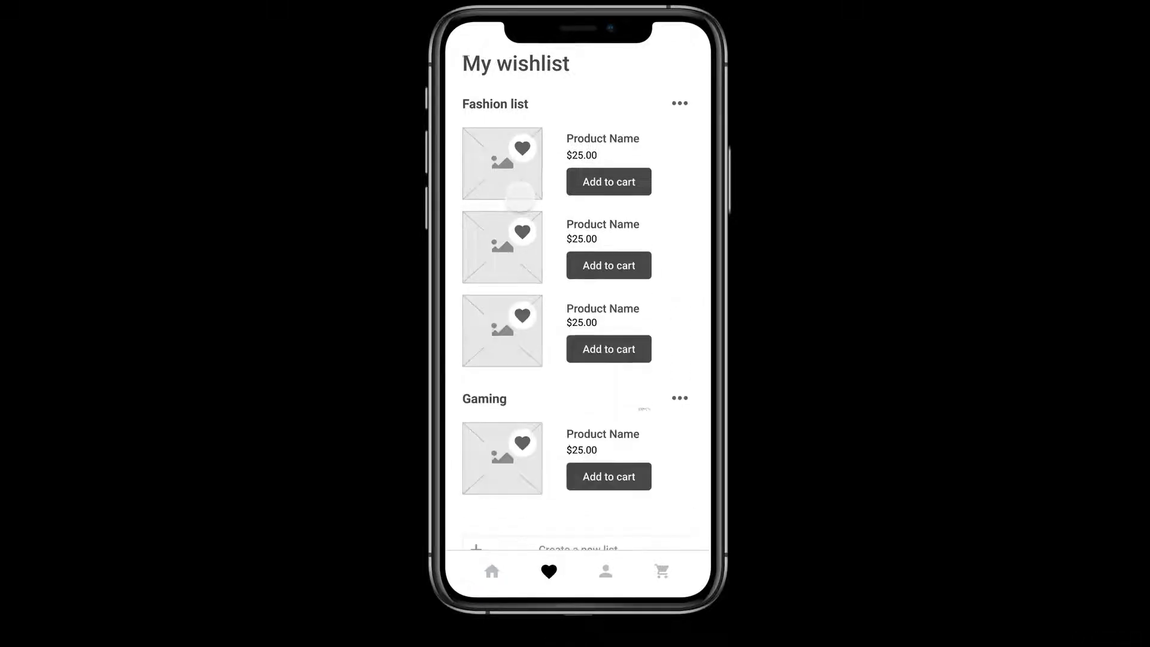
left_click(522, 145)
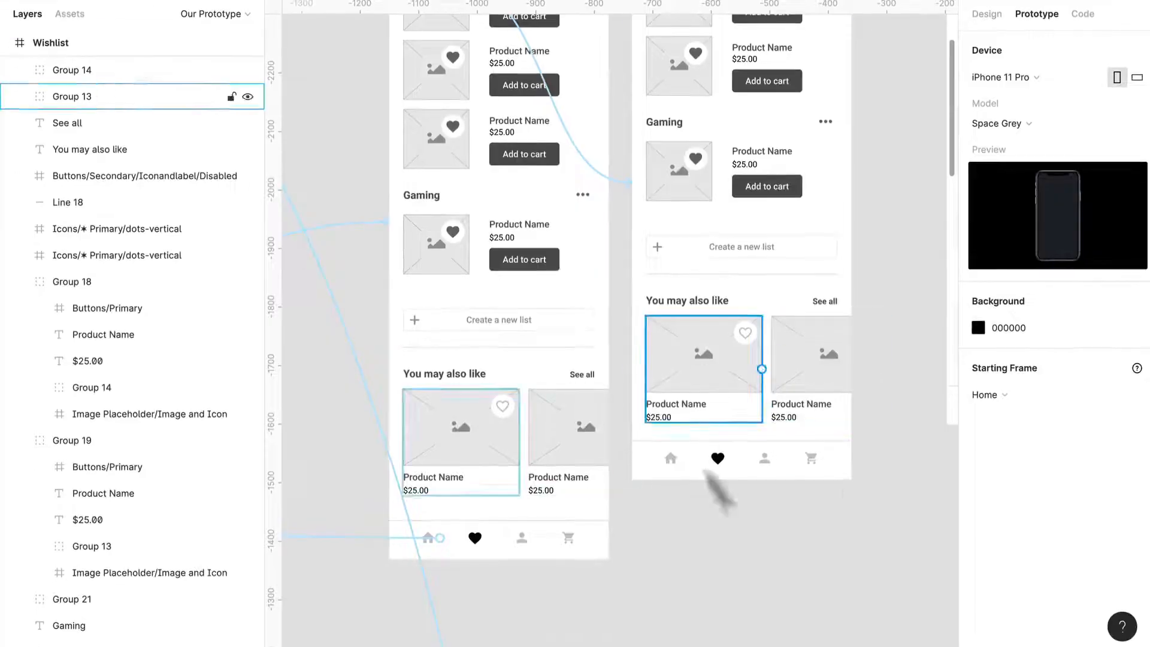
scroll(847, 498, "down", 5)
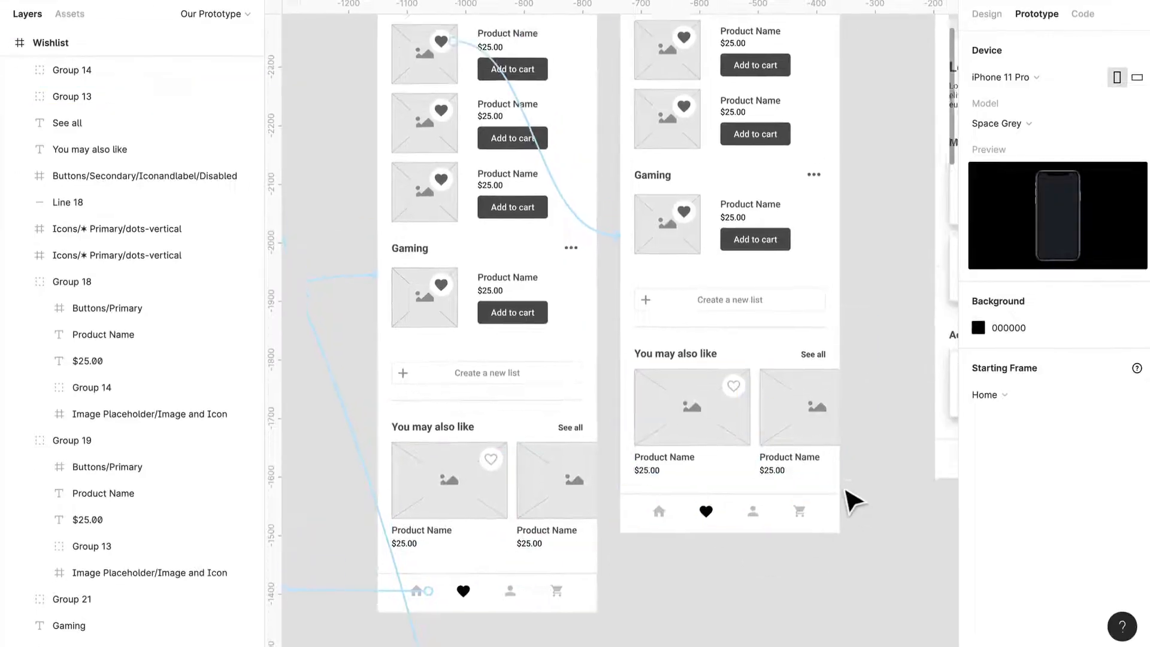
left_click_drag(858, 587, 595, 251)
left_click_drag(692, 299, 551, 270)
left_click(650, 275)
key("ctrl+v")
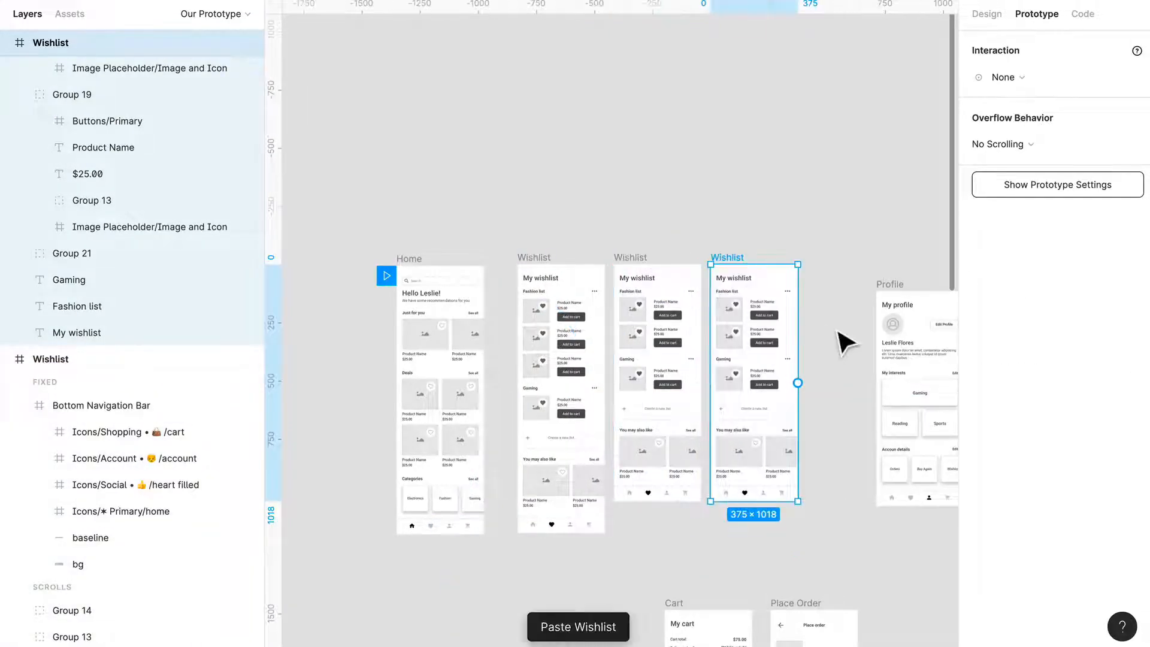
scroll(836, 476, "up", 5)
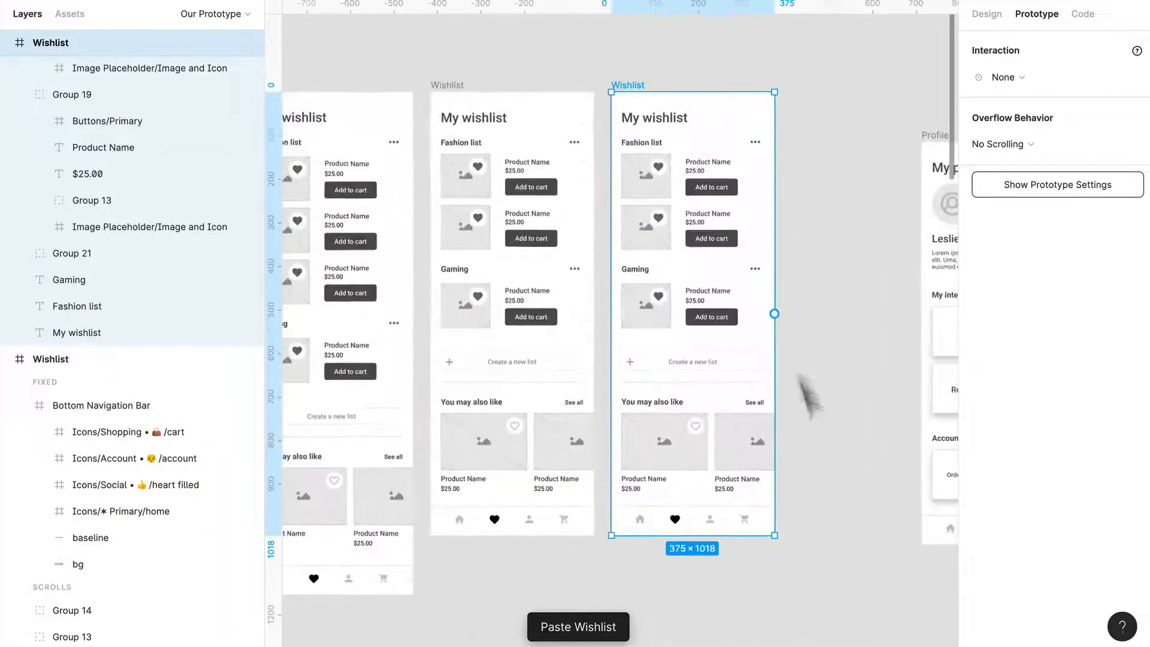
key("Delete")
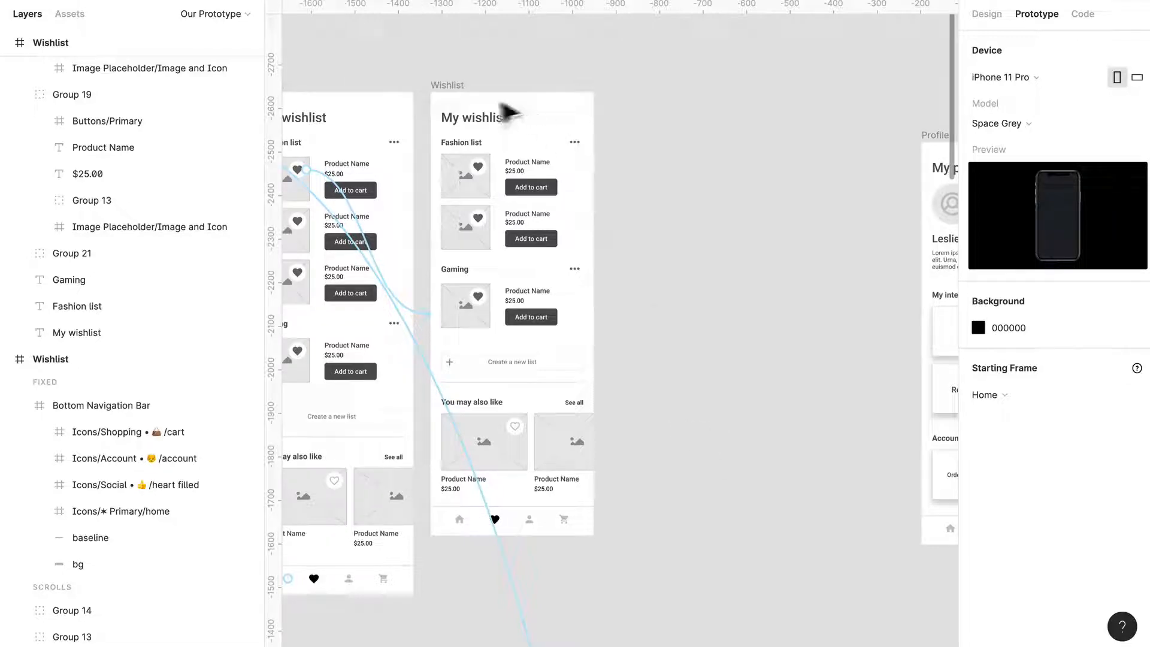
Step: Paste another copy of the shortened Wishlist frame beside it and display the design properties
left_click(470, 102)
key("ctrl+v")
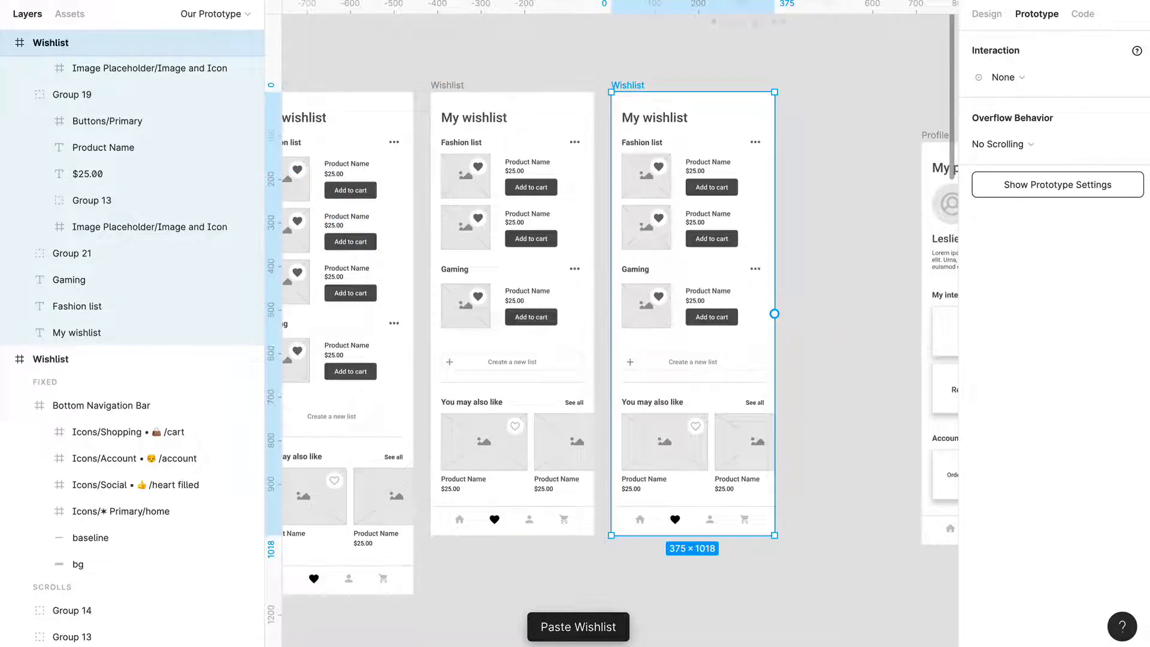
left_click(986, 15)
left_click(788, 486)
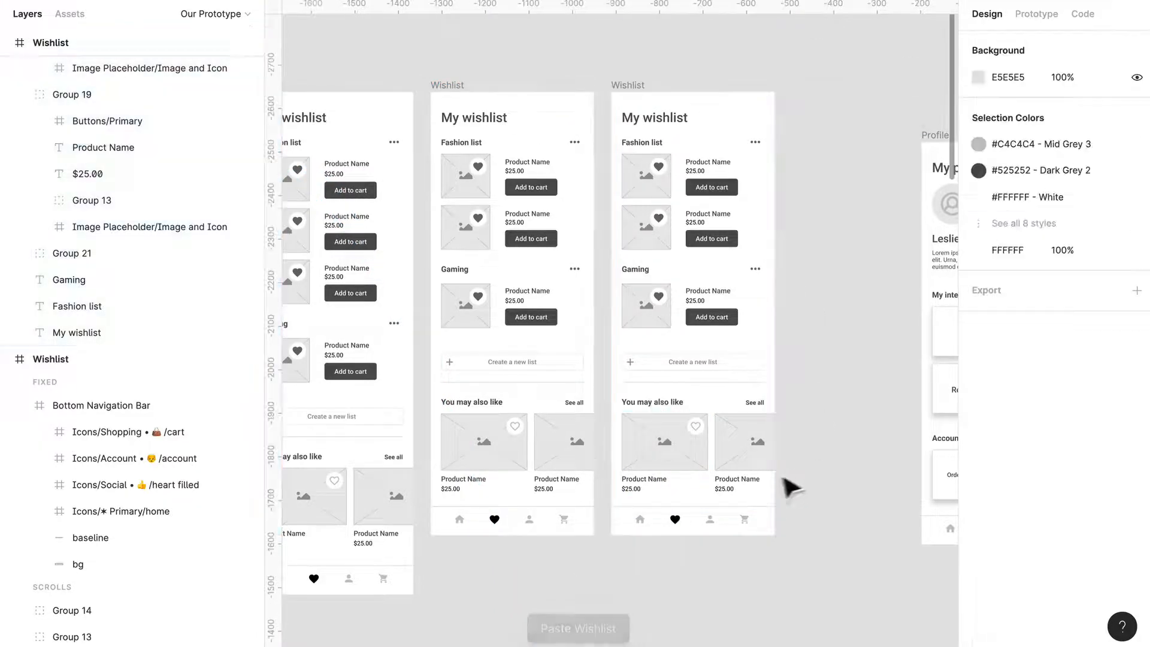
Step: Draw a frame about 327 × 89 inside the newest Wishlist, overlapping the lower product prices and the navigation bar
left_click(624, 99)
key("f")
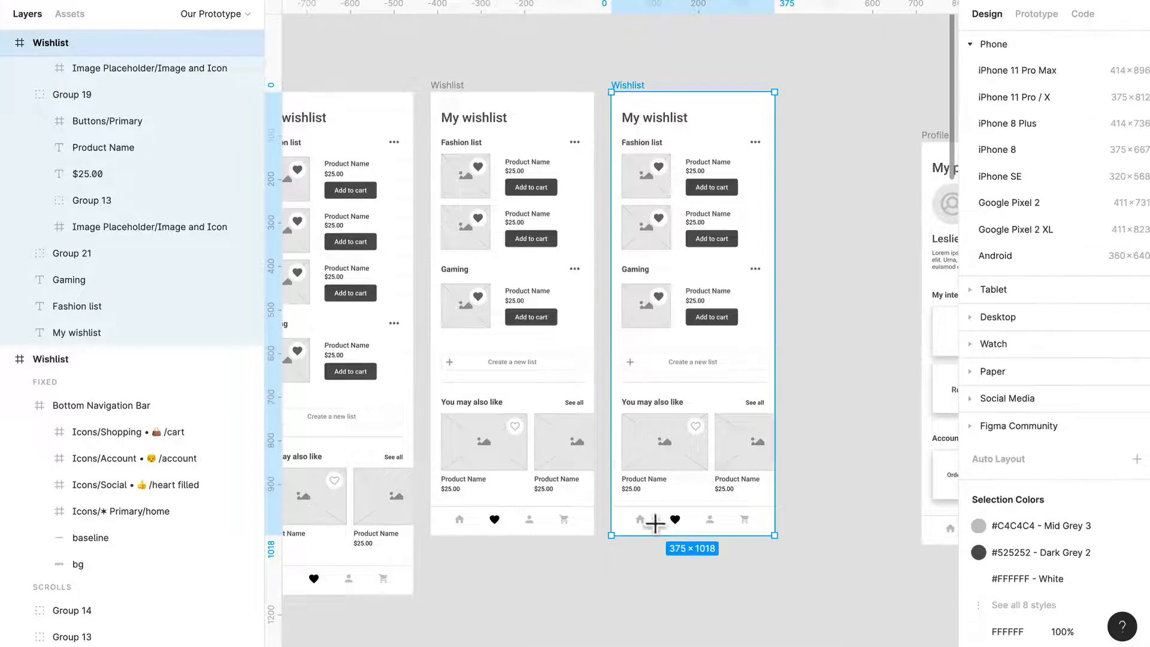
left_click_drag(622, 480, 765, 522)
scroll(718, 497, "up", 3)
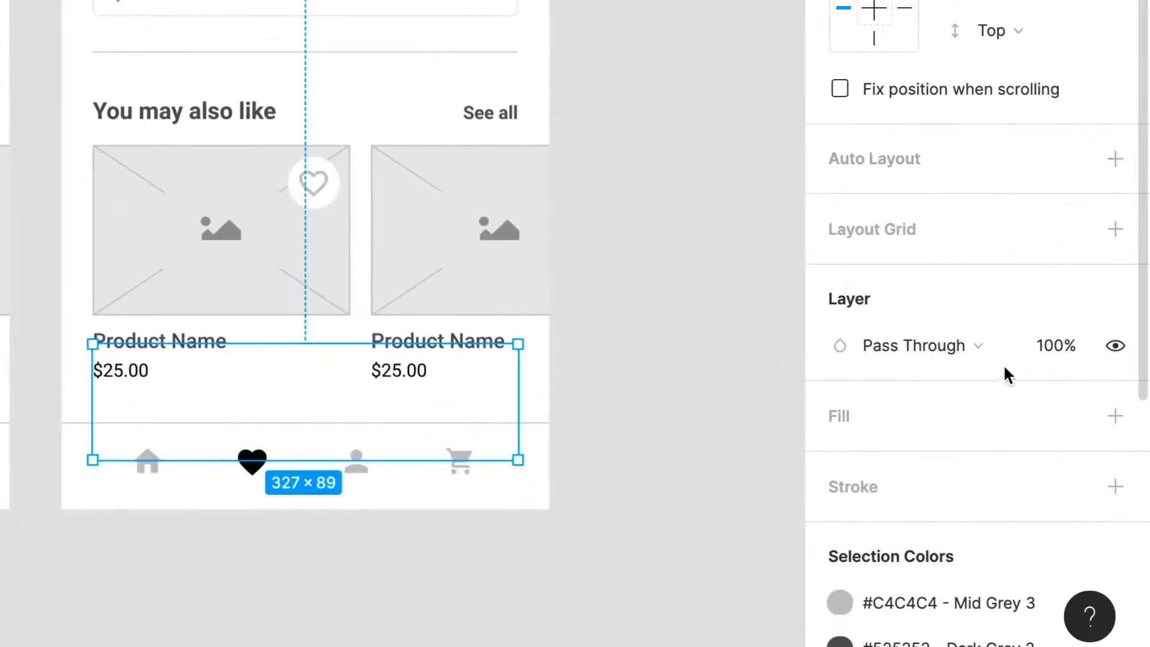
Step: Give the new inner frame a white FFFFFF fill and a Drop Shadow effect
scroll(1072, 489, "down", 2)
left_click(1112, 359)
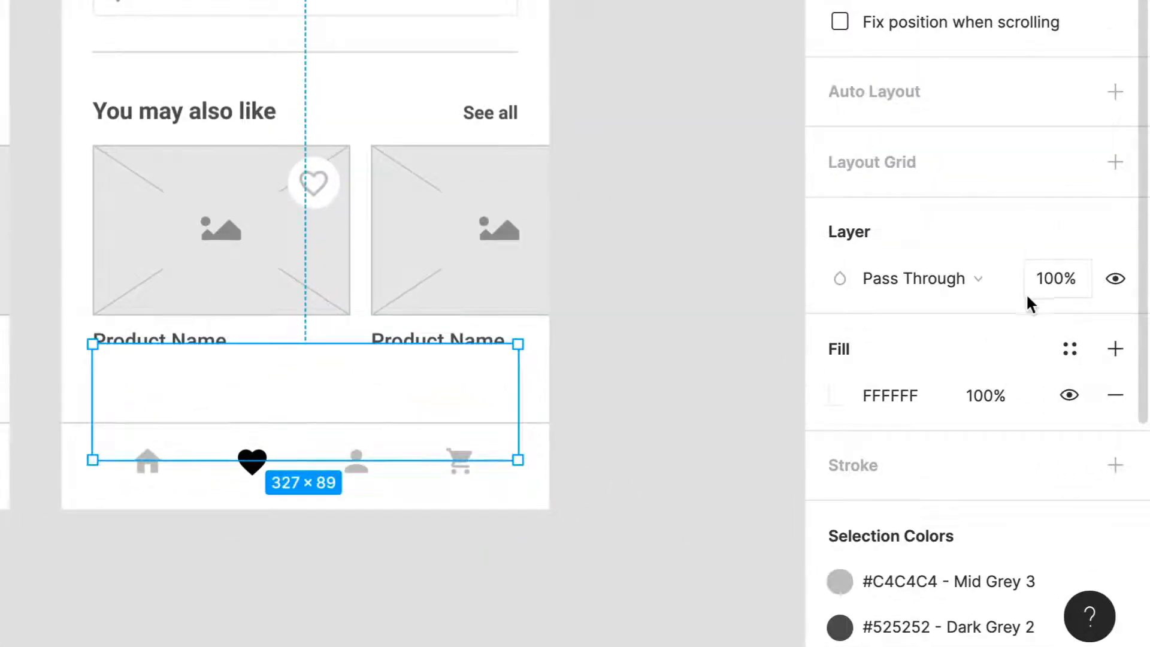
scroll(1027, 297, "down", 5)
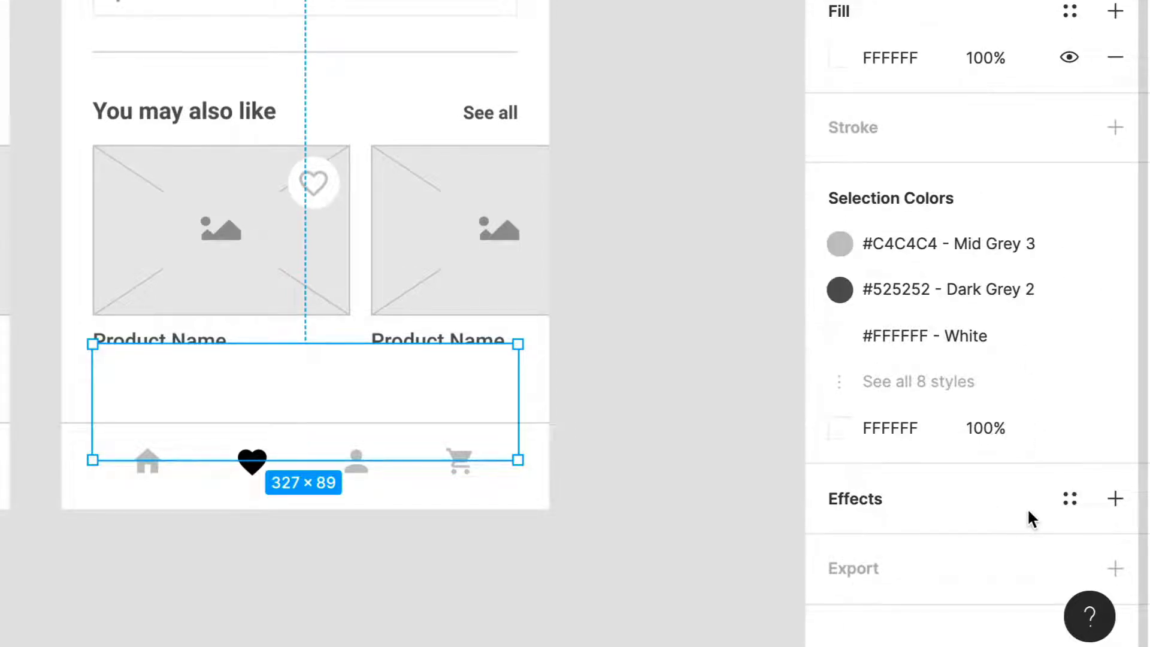
left_click(1114, 500)
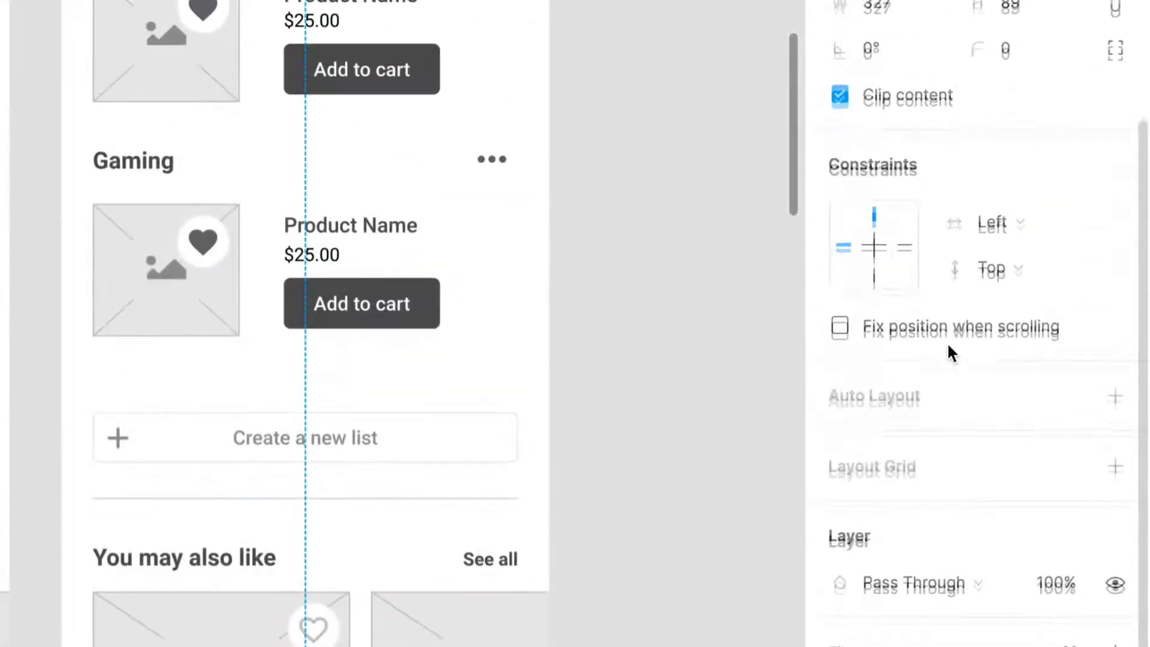
Step: Fix the inner frame when scrolling with a Bottom constraint and place its layer above Bottom Navigation Bar
scroll(948, 346, "up", 3)
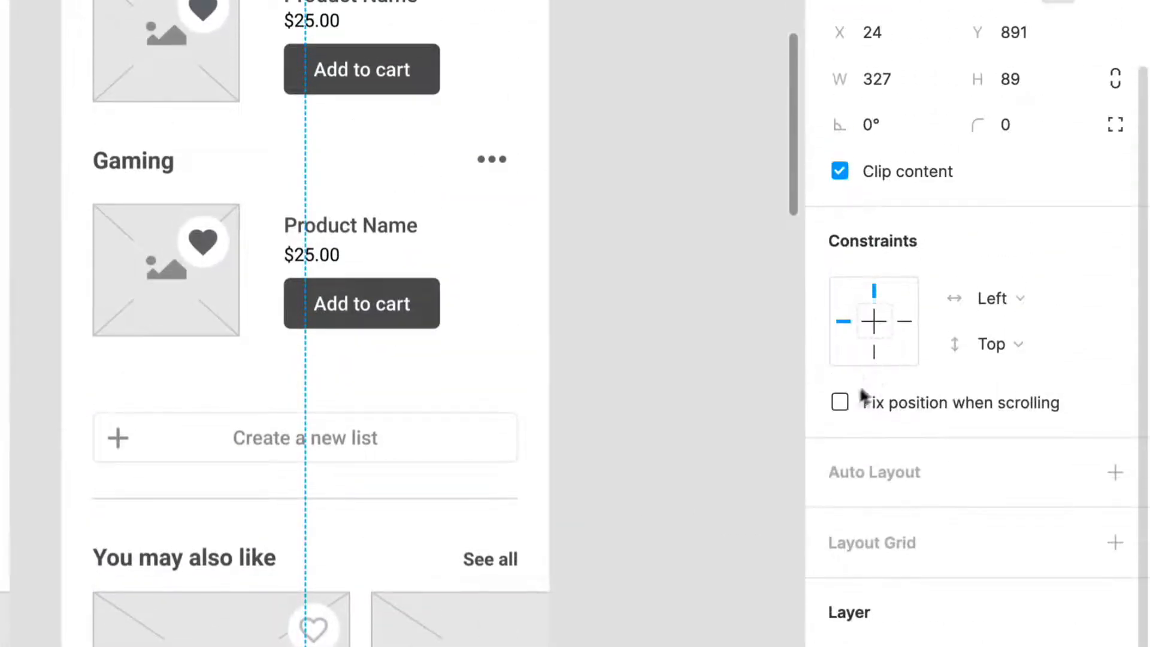
left_click(874, 352)
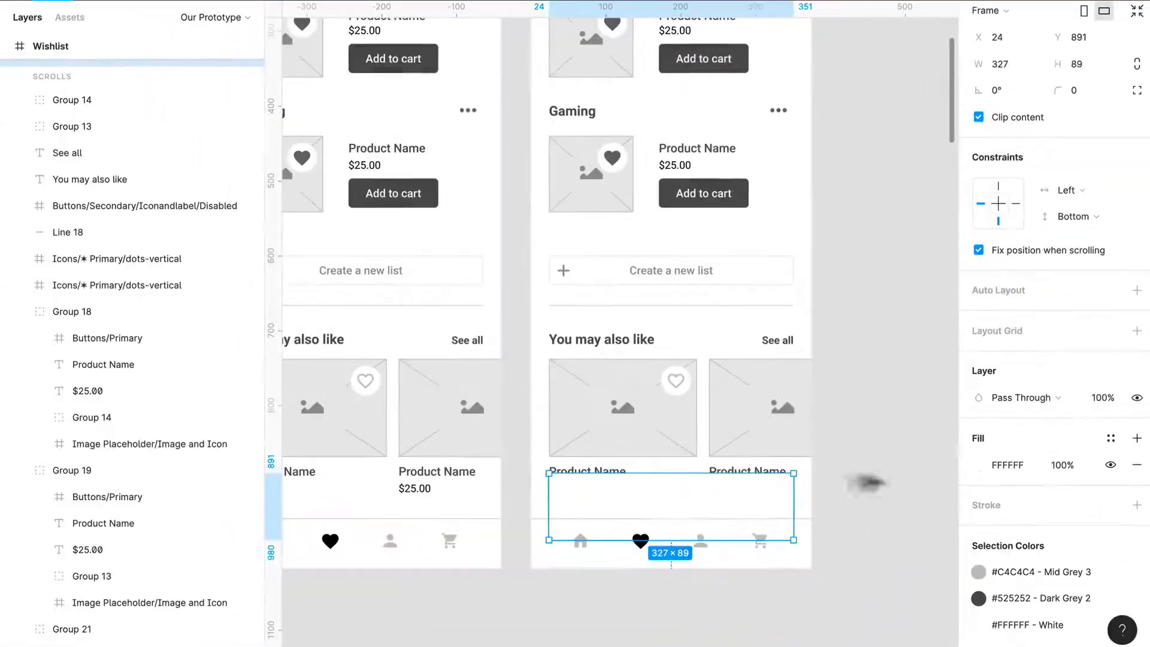
scroll(139, 179, "up", 5)
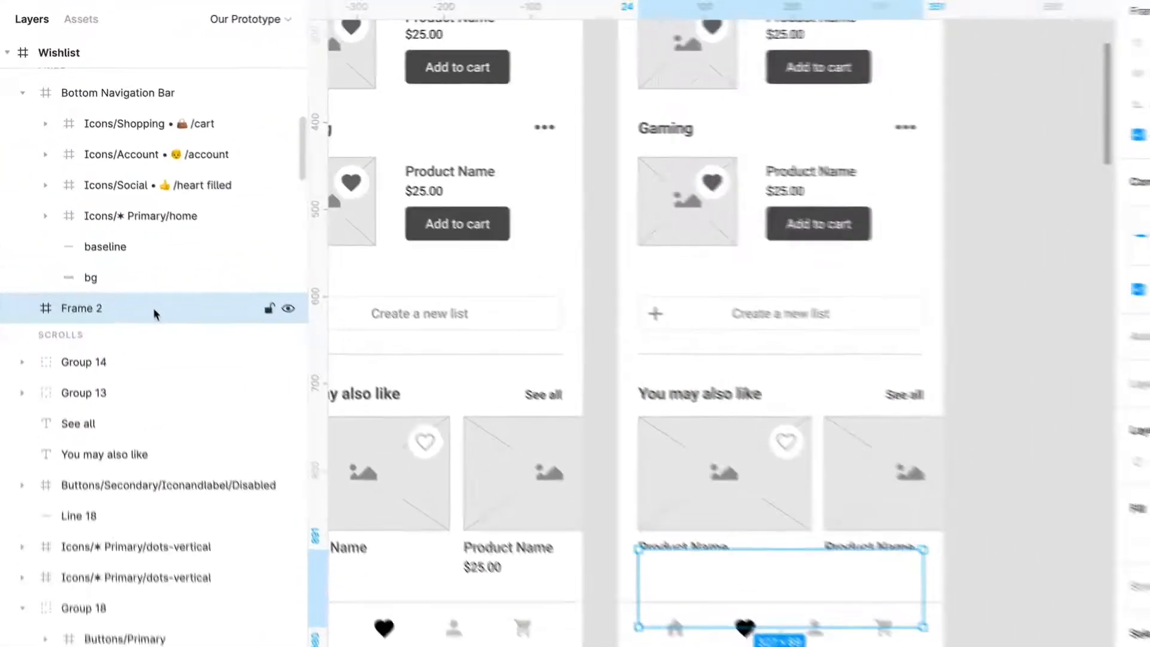
left_click_drag(132, 267, 185, 83)
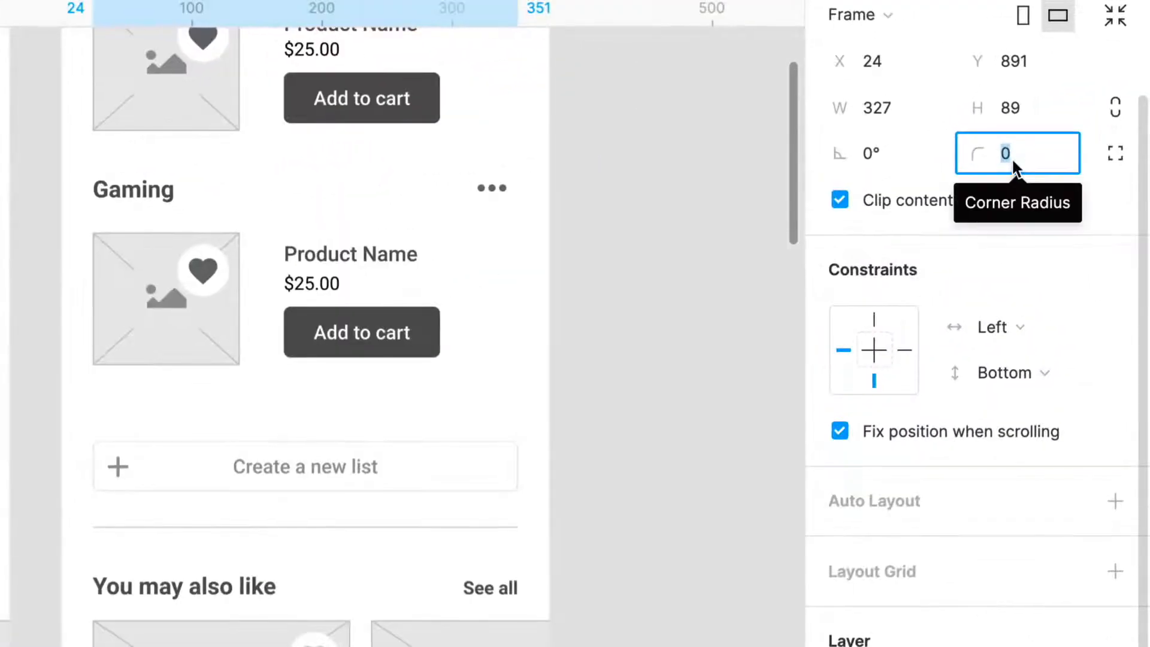
Step: Set the inner frame's corner radius to 50 and reduce its height to about 64 from the upper edge
type("50")
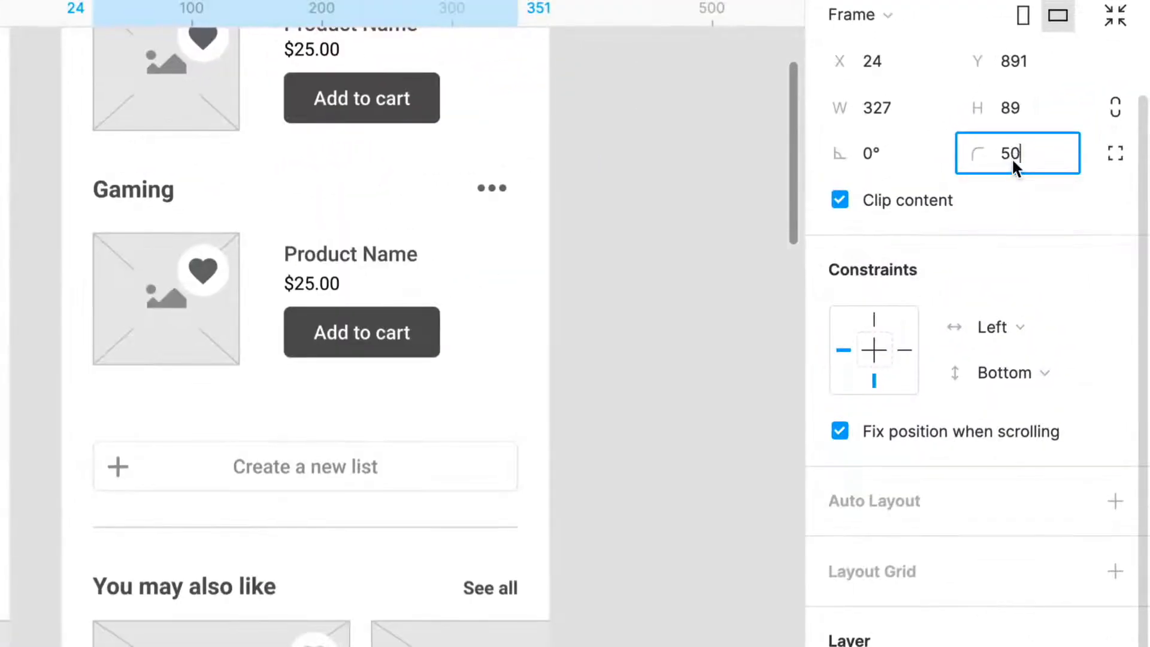
key("Return")
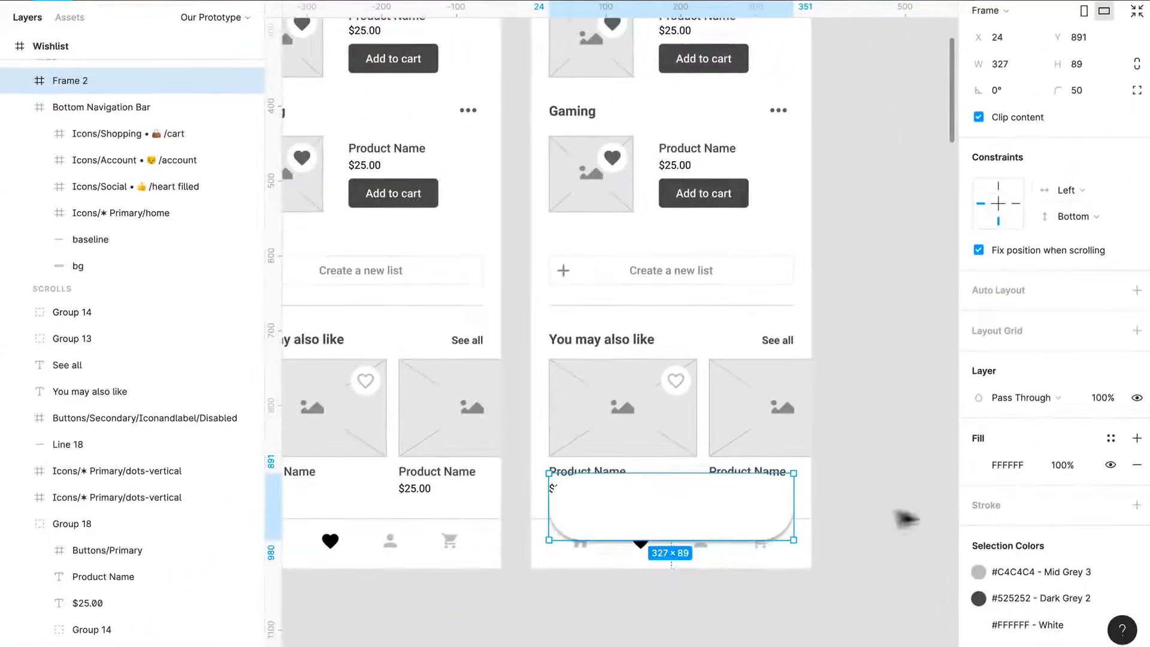
left_click_drag(758, 475, 757, 507)
scroll(717, 522, "up", 3)
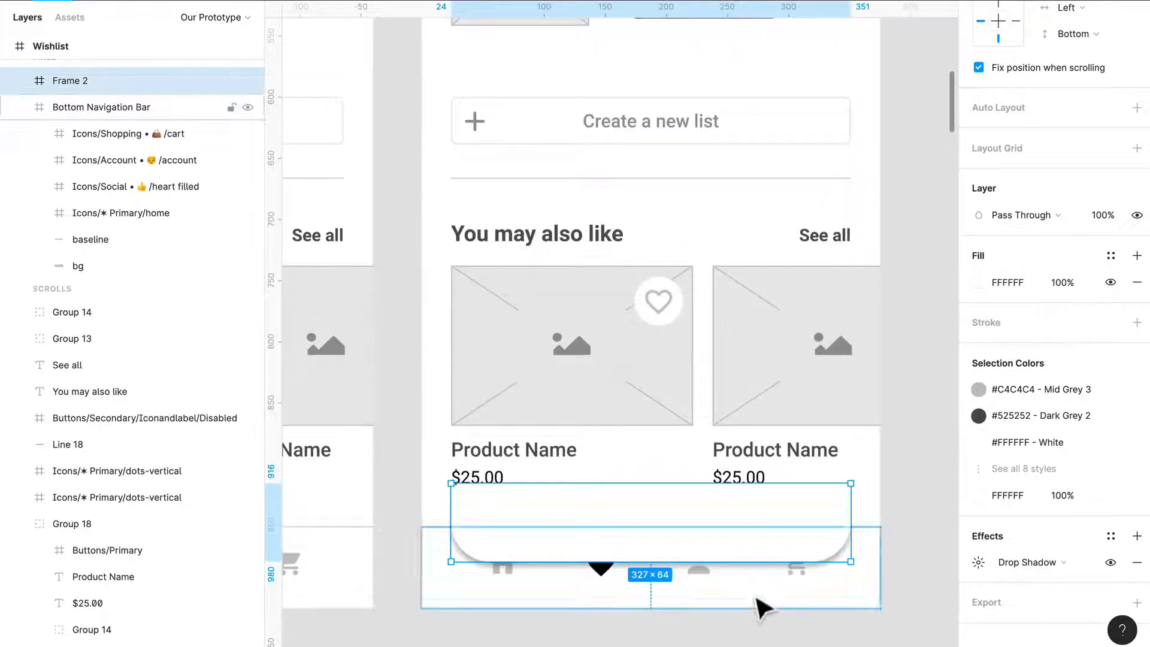
Step: Set the overlay bar's drop shadow to a blur of 20 and an opacity of 15%
scroll(758, 608, "down", 3)
left_click(759, 558)
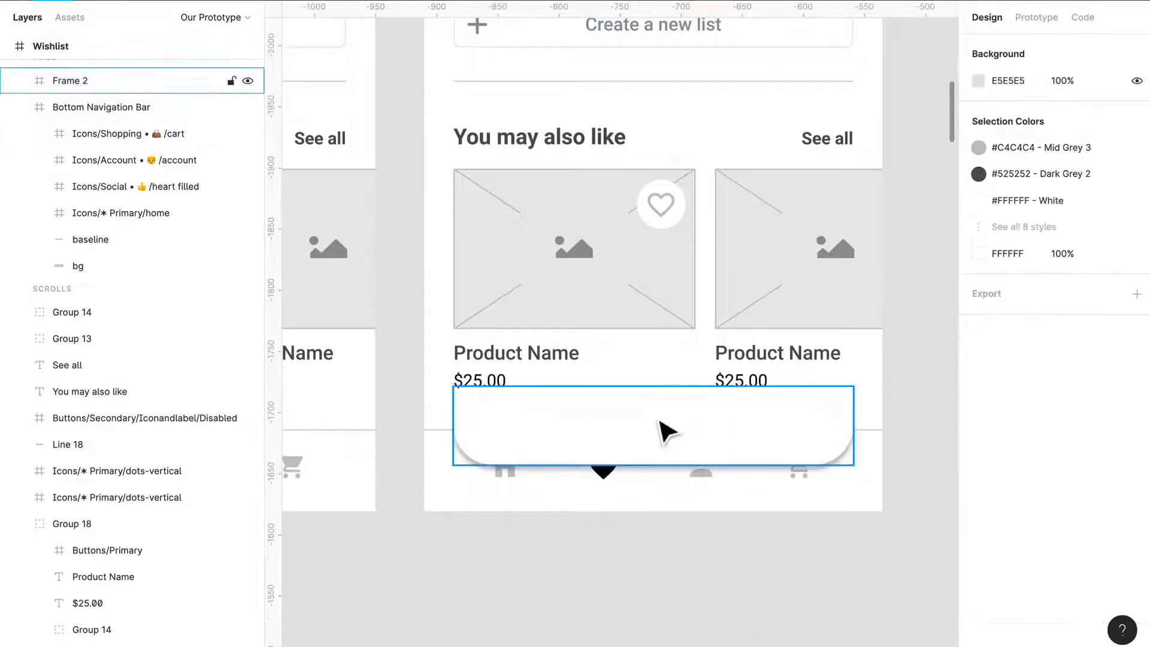
left_click(659, 422)
scroll(1022, 420, "down", 5)
left_click(973, 566)
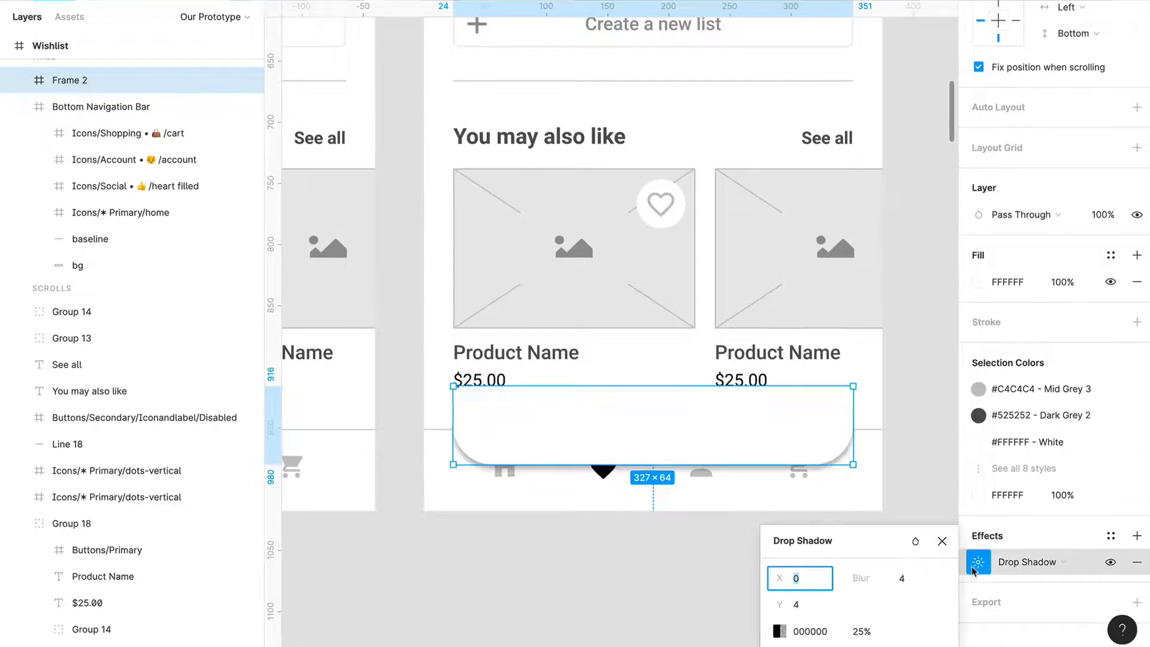
left_click(804, 608)
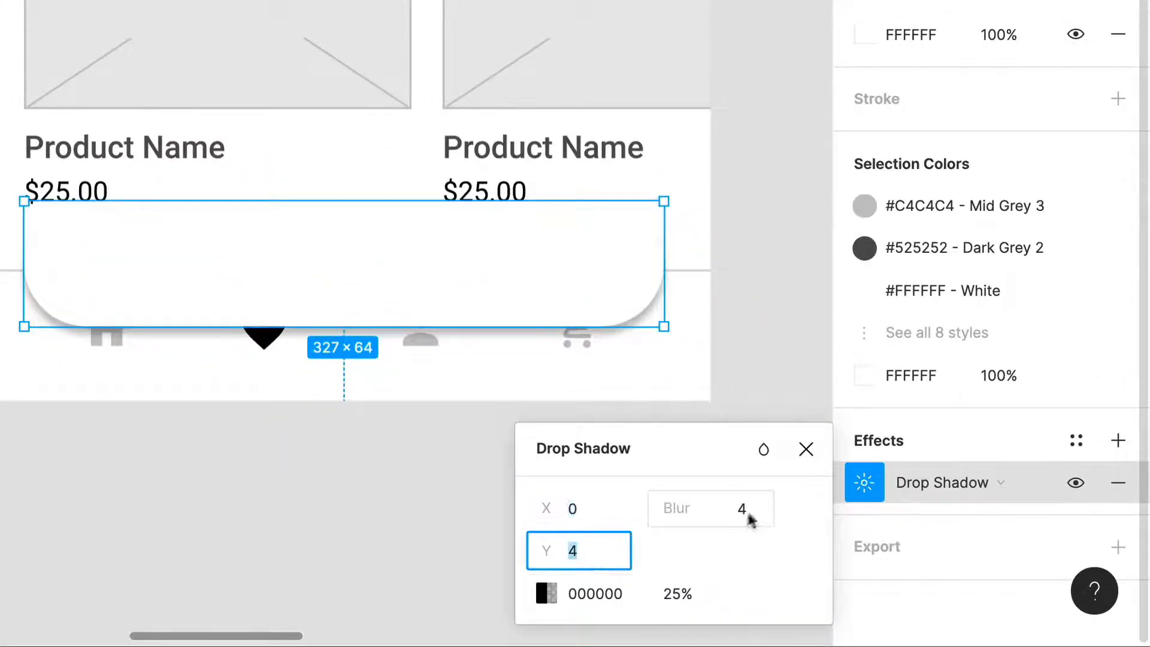
left_click_drag(764, 509, 762, 510)
type("20")
key("Return")
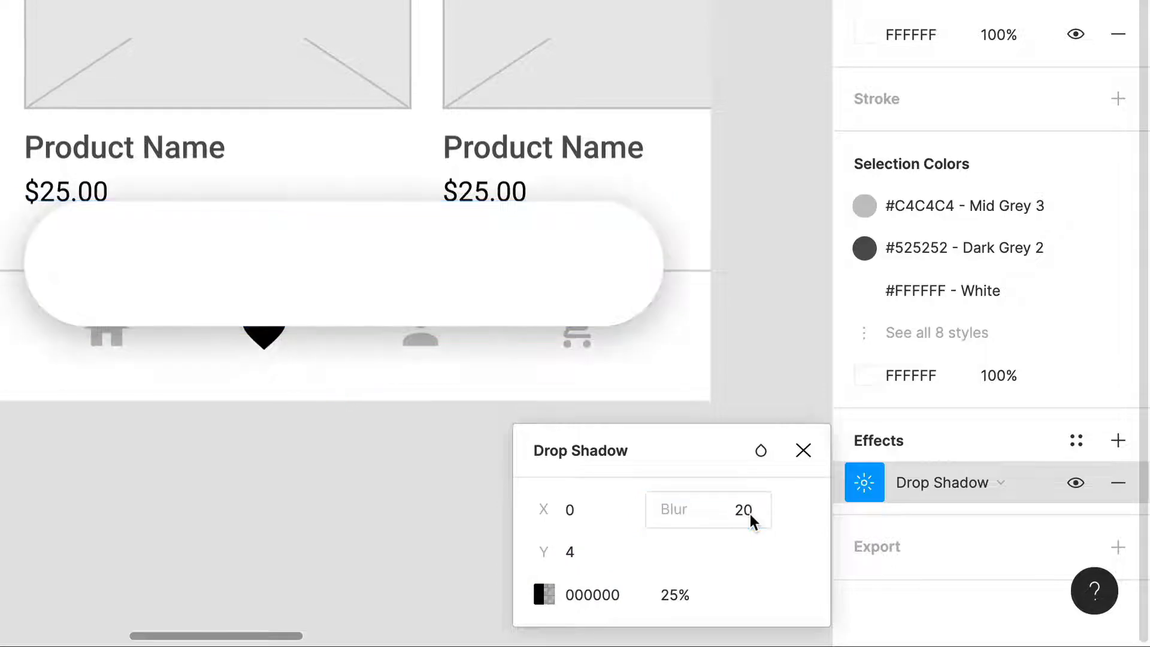
left_click(675, 590)
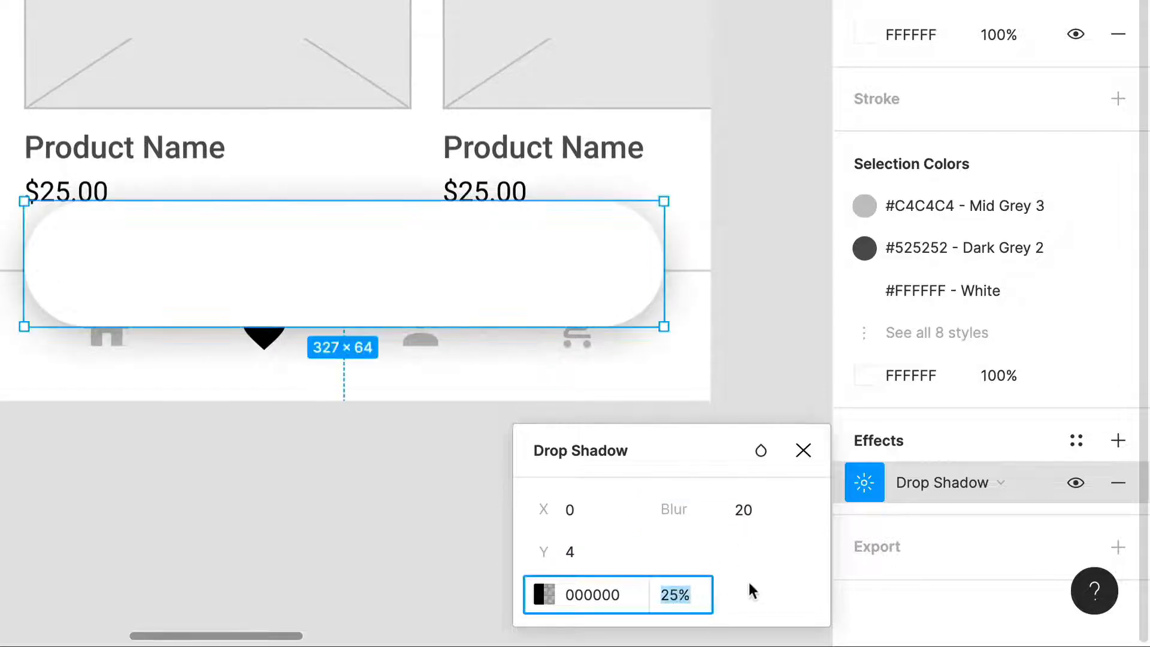
type("15")
key("Return")
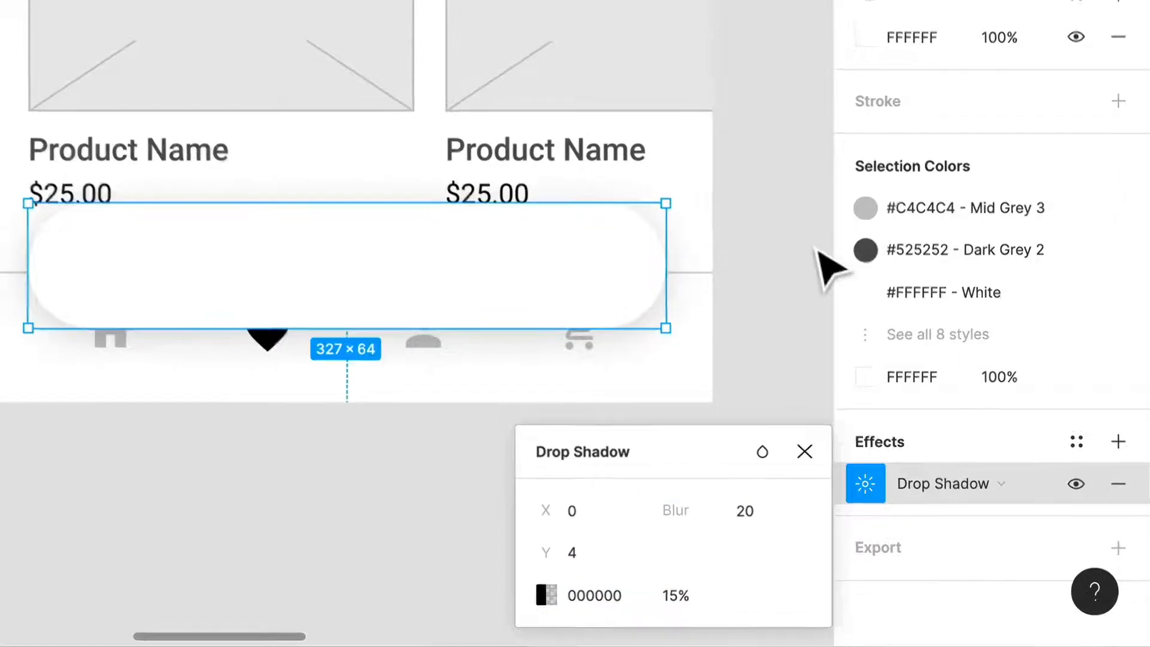
left_click(821, 267)
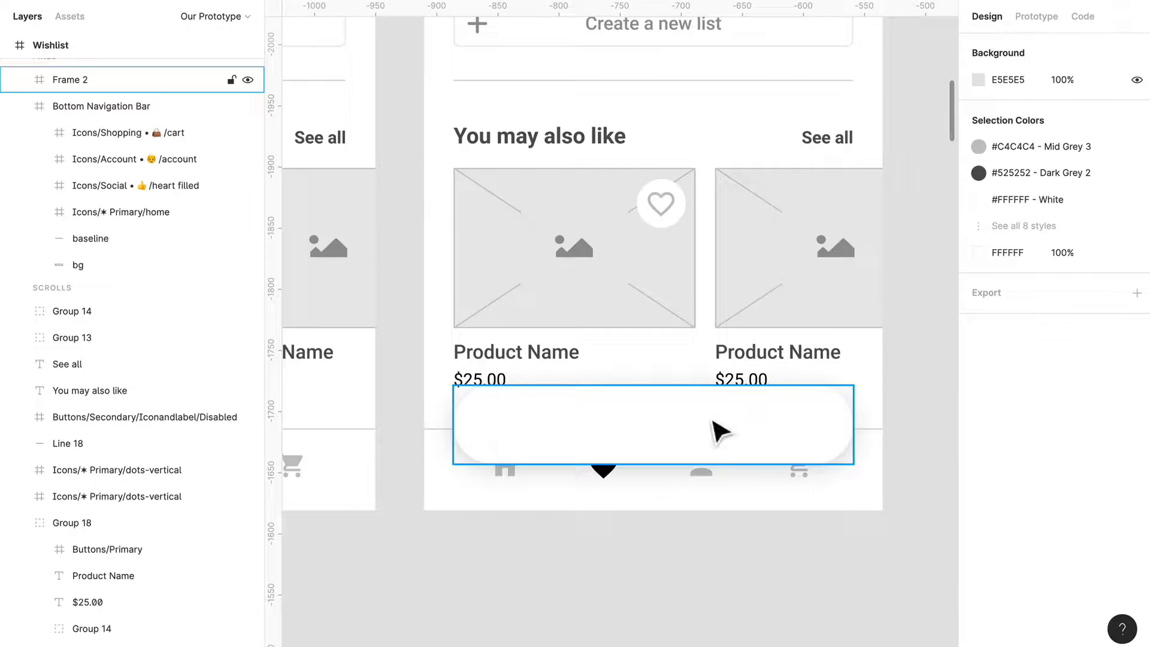
Step: Add a text box about 156 × 29 inside the overlay bar reading "Hey, are you sure you want to remove that?"
key("t")
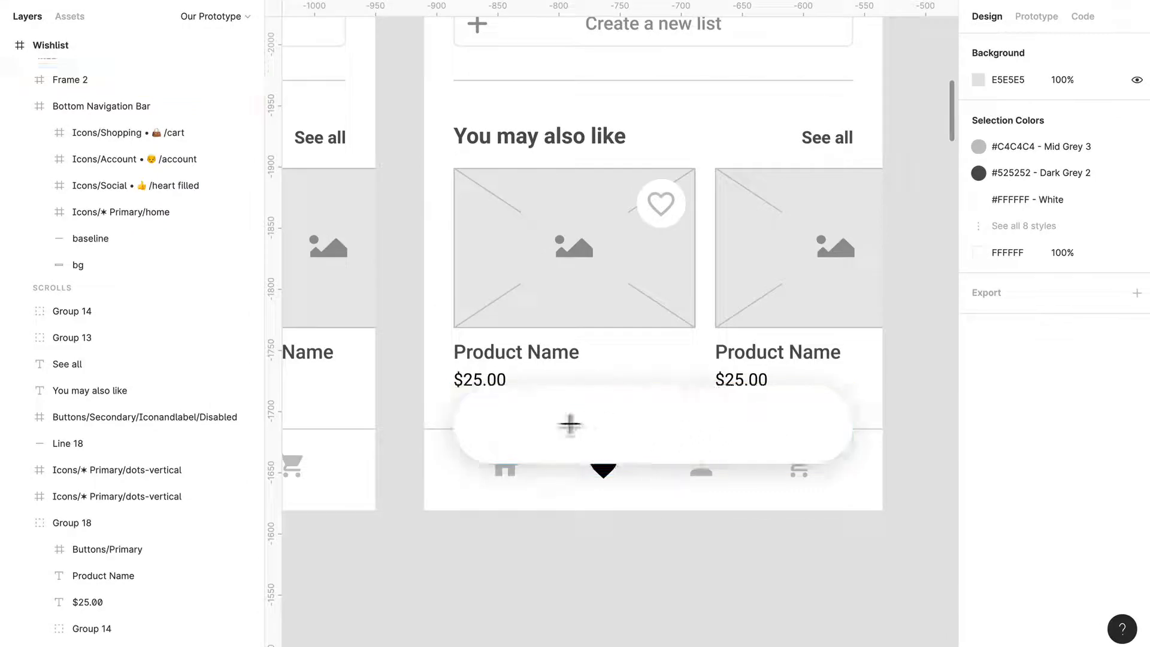
left_click_drag(520, 406, 711, 442)
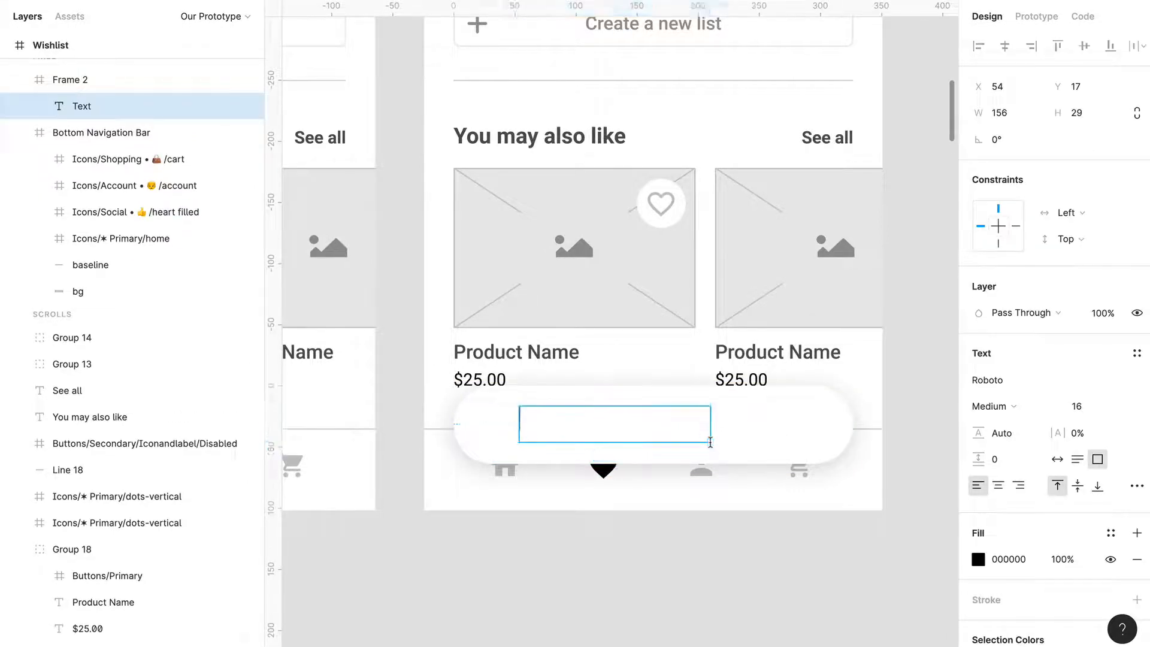
type("Hey")
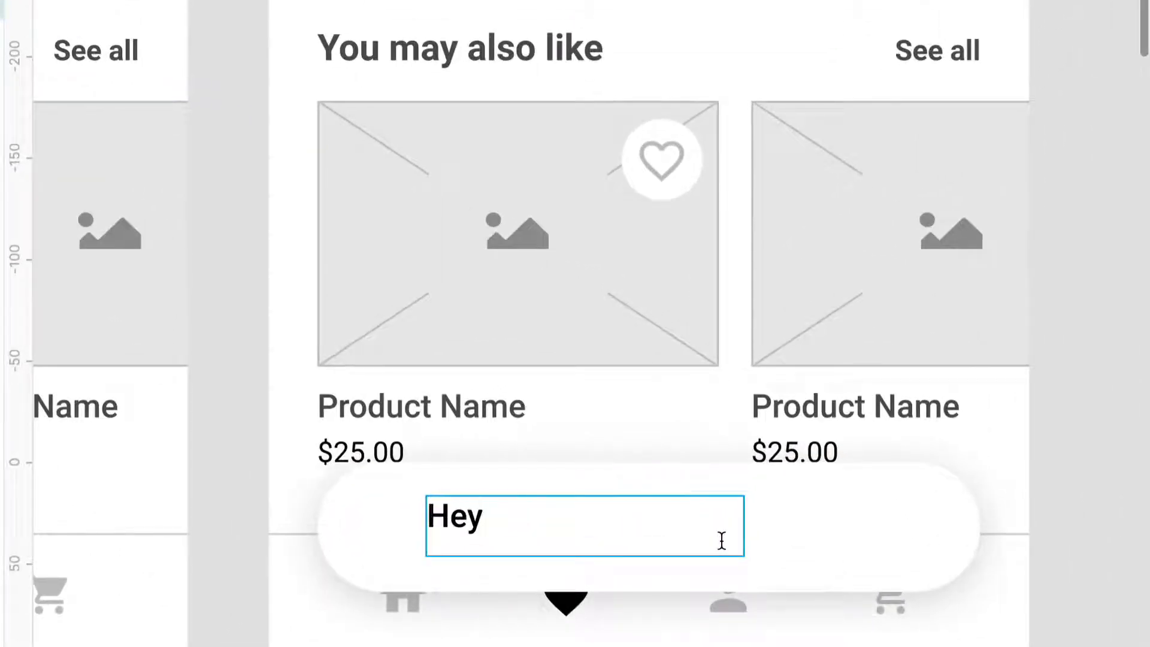
type(", are you s")
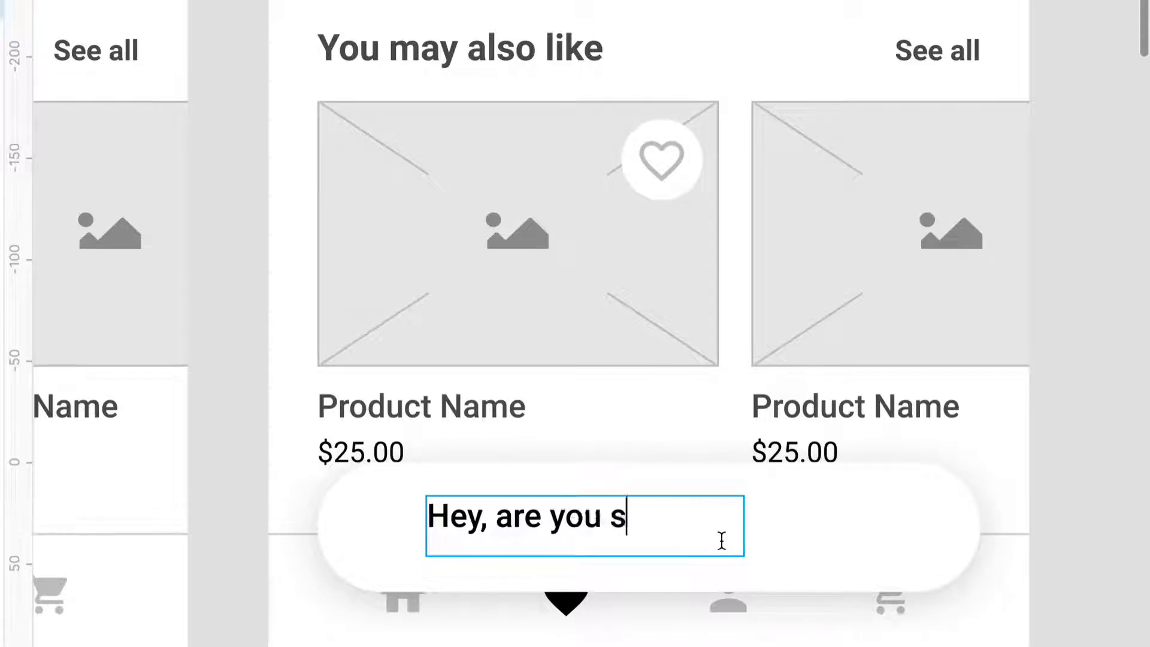
type("ure you want to rem")
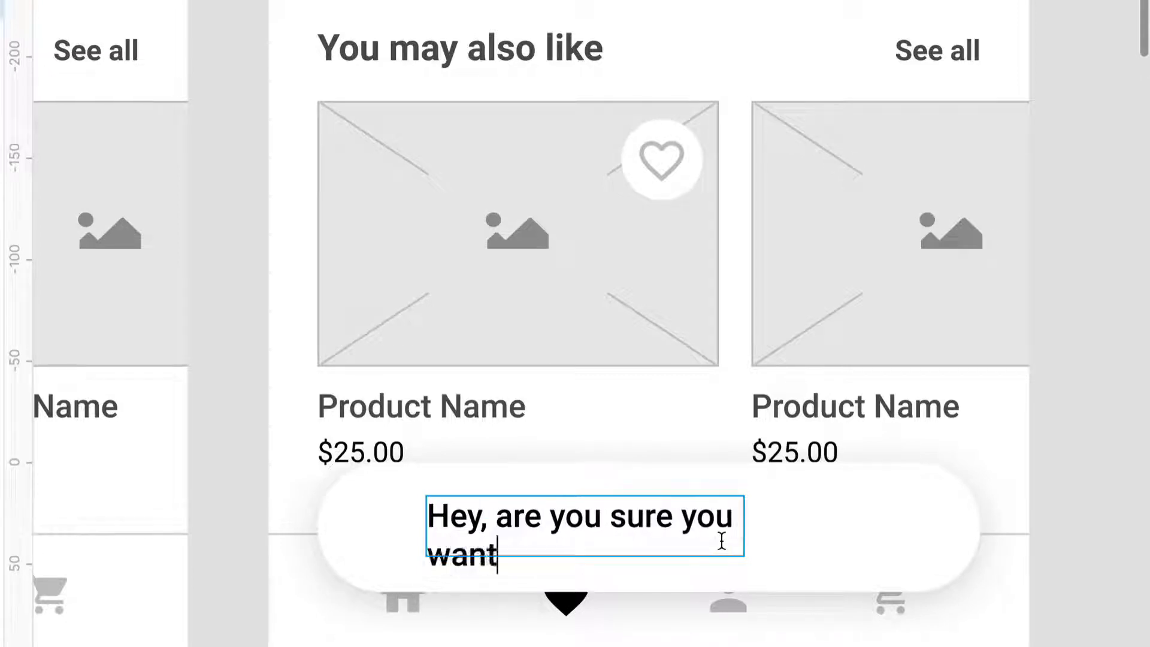
type("ove that?")
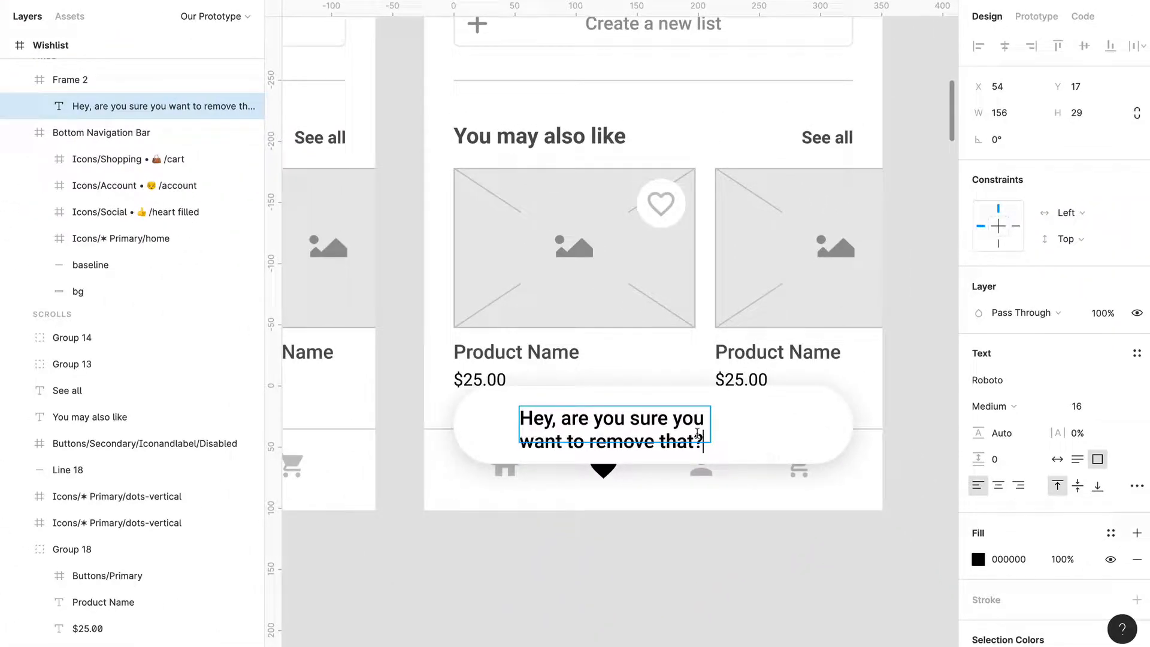
key("Escape")
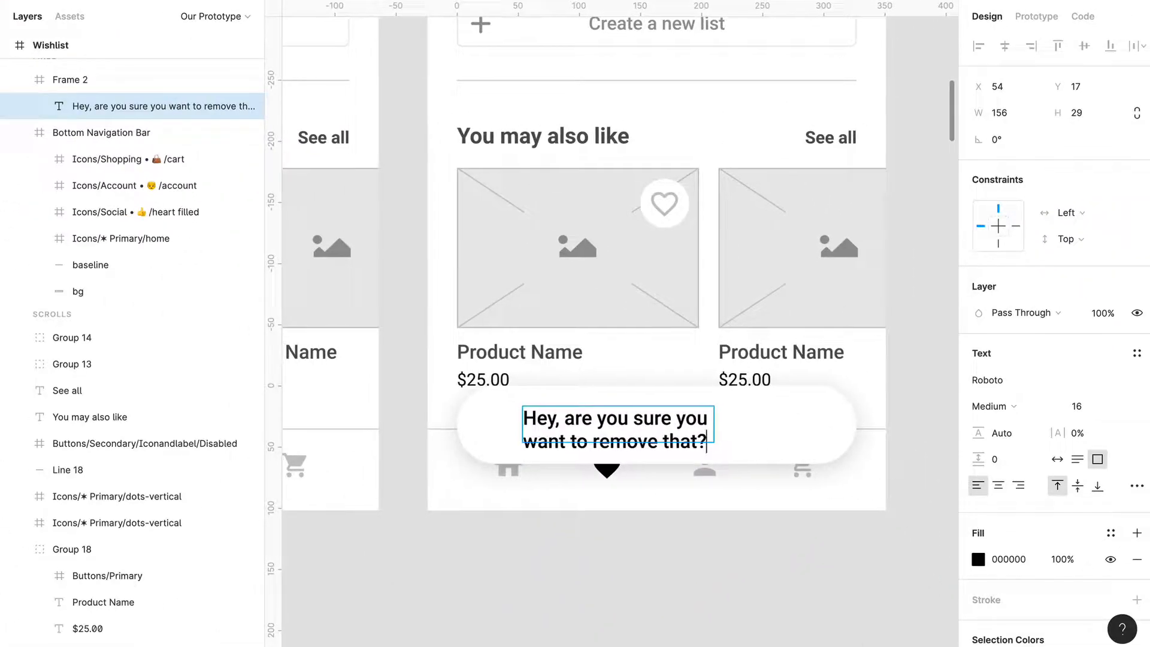
Step: Widen the message text box to about 237 and start it about 29 from the bar's left edge
scroll(863, 635, "left", 1)
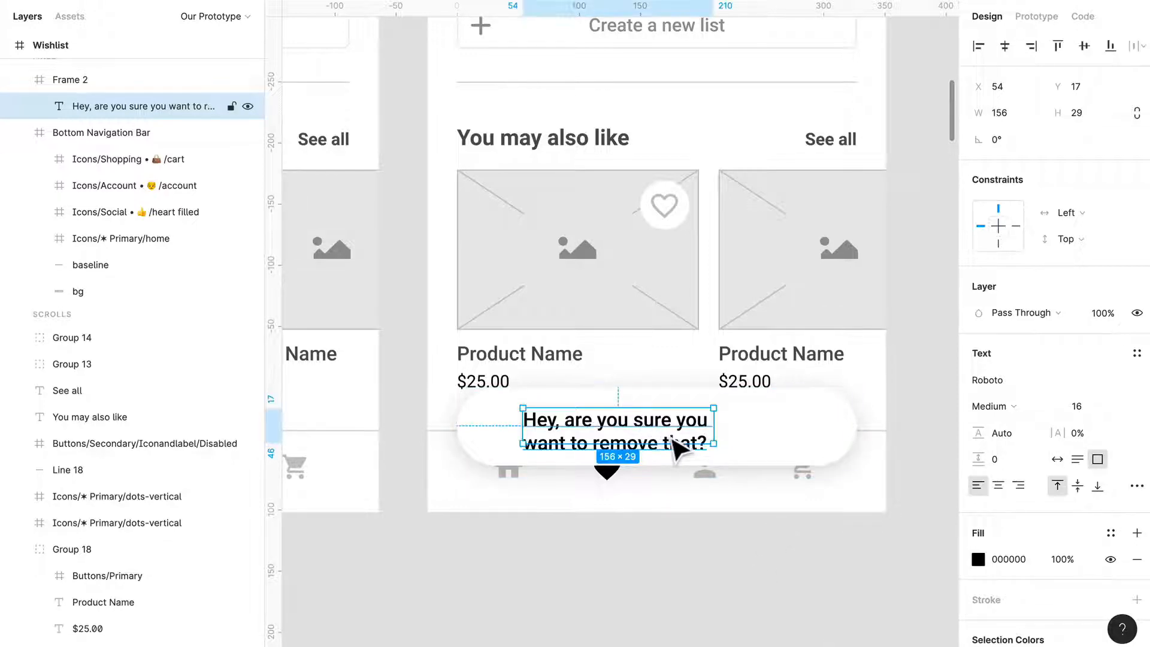
key("ctrl+z")
left_click_drag(693, 444, 797, 448)
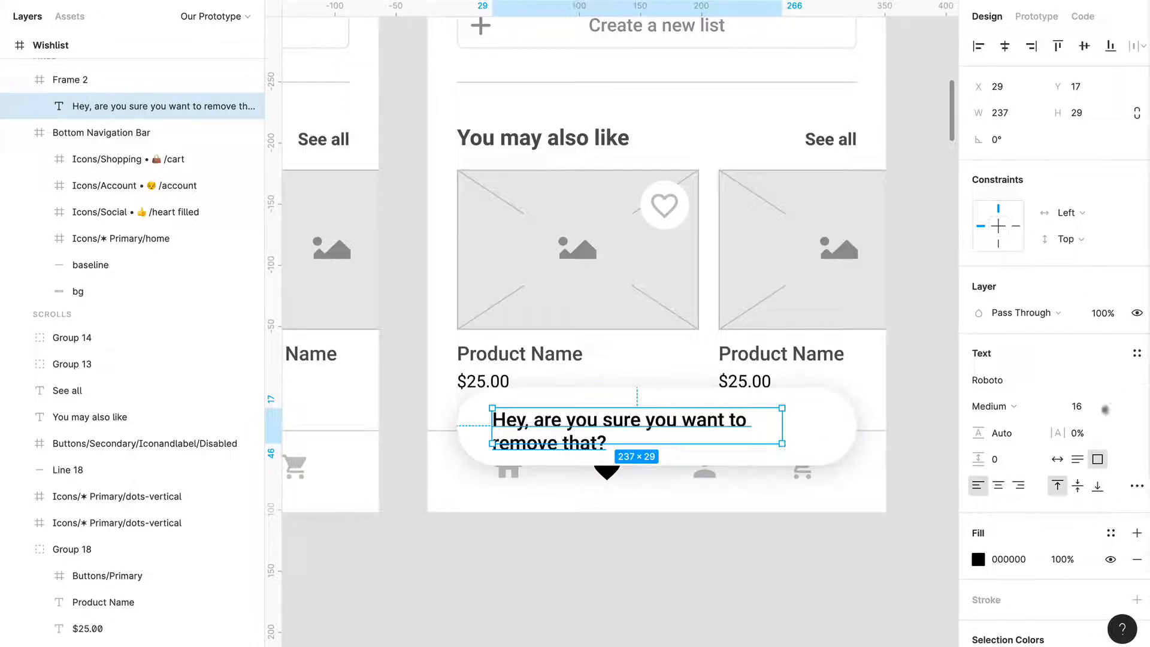
Step: Set the message text to size 14 in Regular weight and narrow its box to about 183
left_click(1087, 407)
type("14")
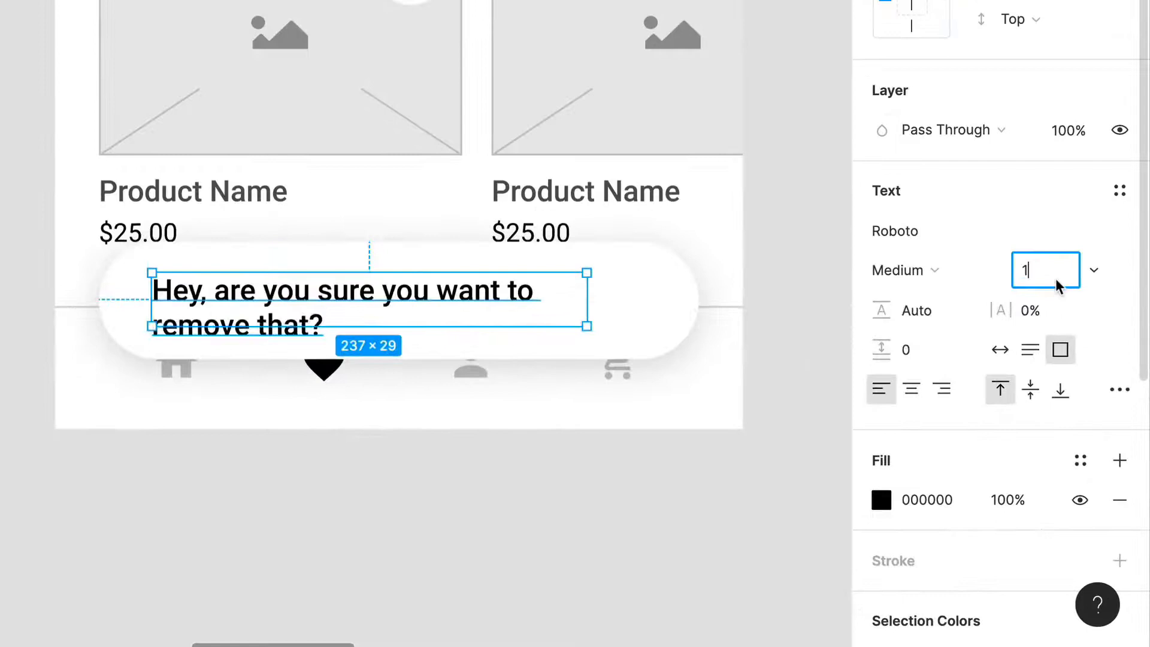
key("Return")
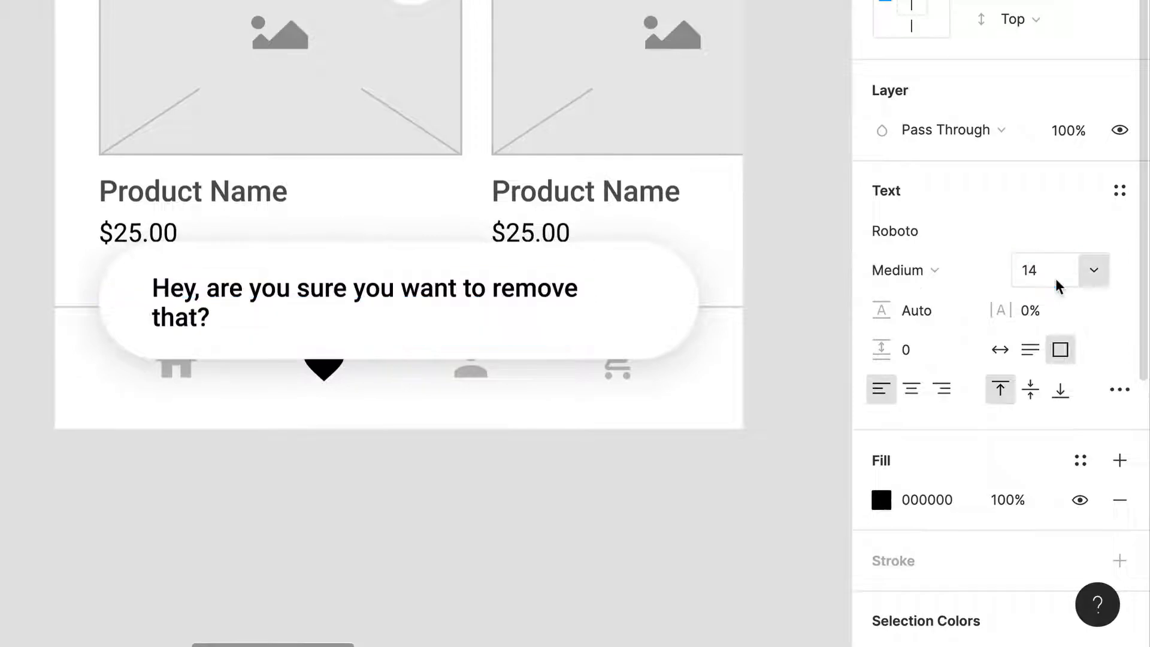
left_click(914, 270)
left_click(949, 239)
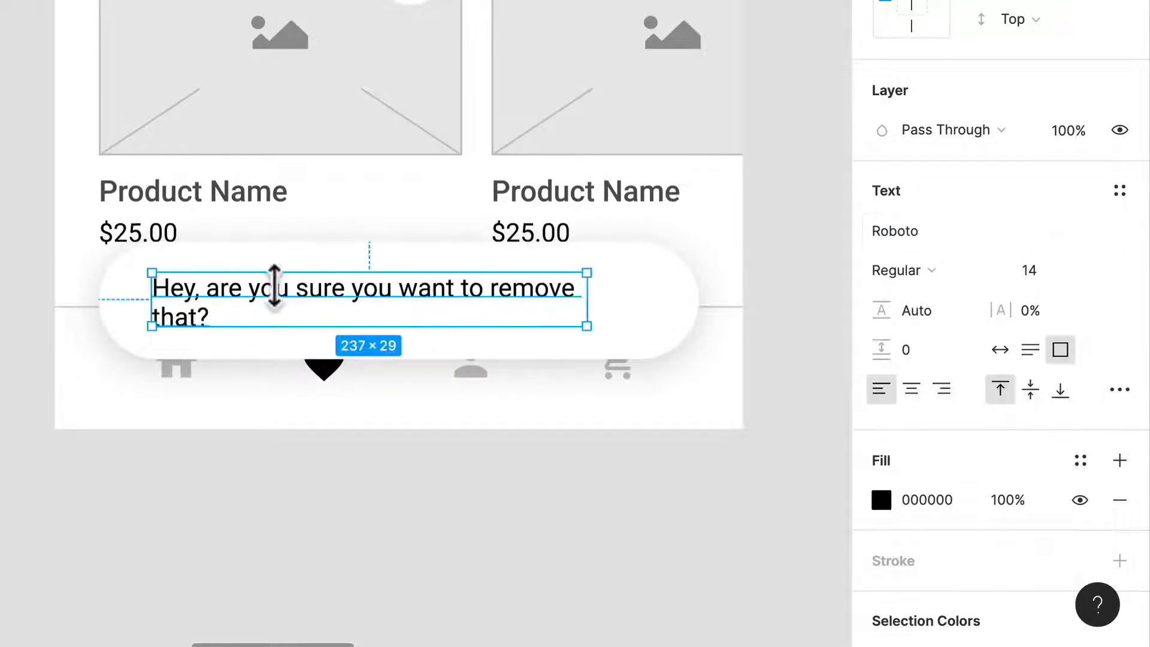
left_click_drag(586, 321, 501, 316)
Step: Duplicate the message text towards the right end of the bar and change the copy to "Undo"
left_click_drag(385, 303, 662, 326)
double_click(622, 301)
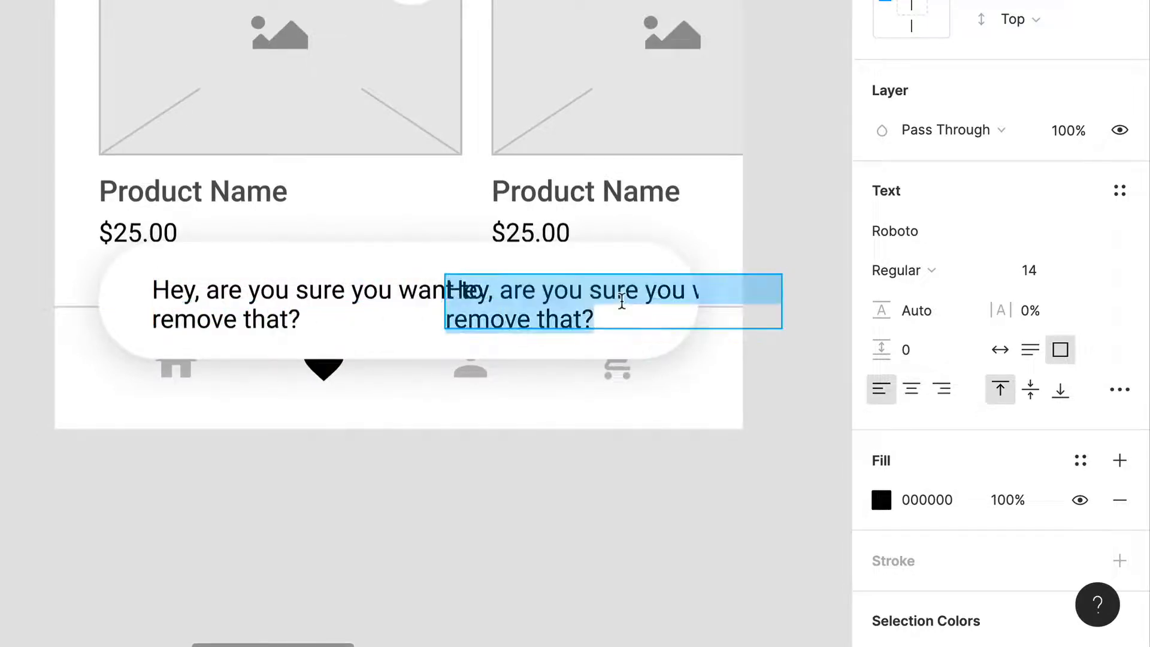
type("Undo")
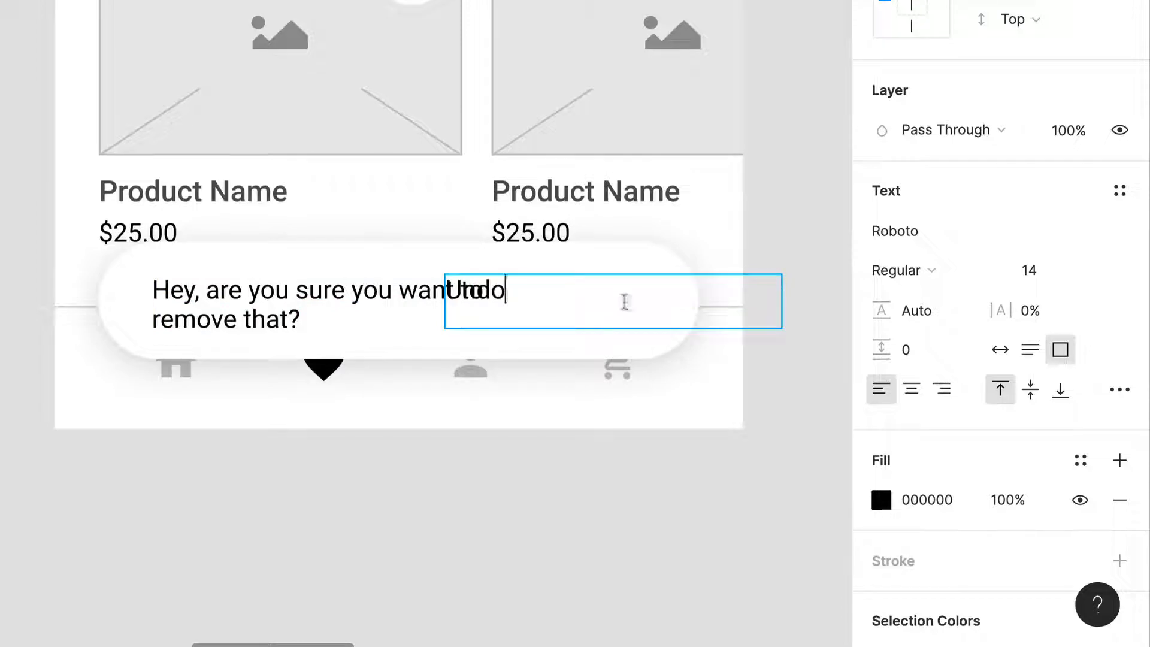
Step: Format the Undo text with auto width, underline, Bold weight and right alignment
key("ctrl+a")
left_click(999, 350)
left_click(1108, 390)
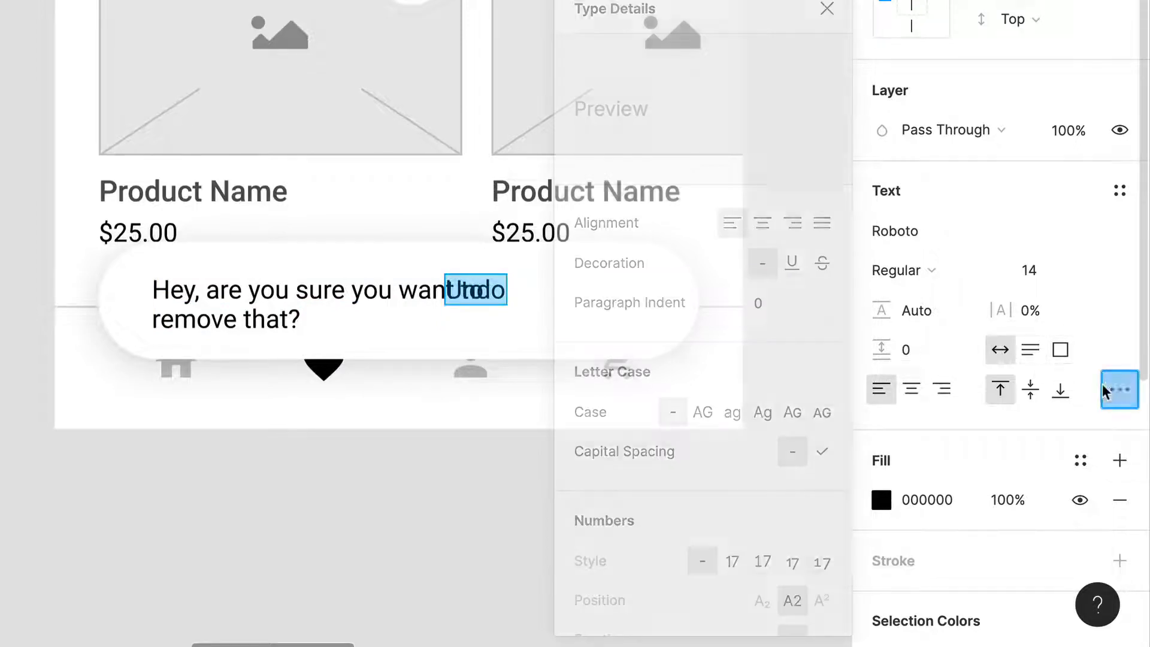
left_click(793, 263)
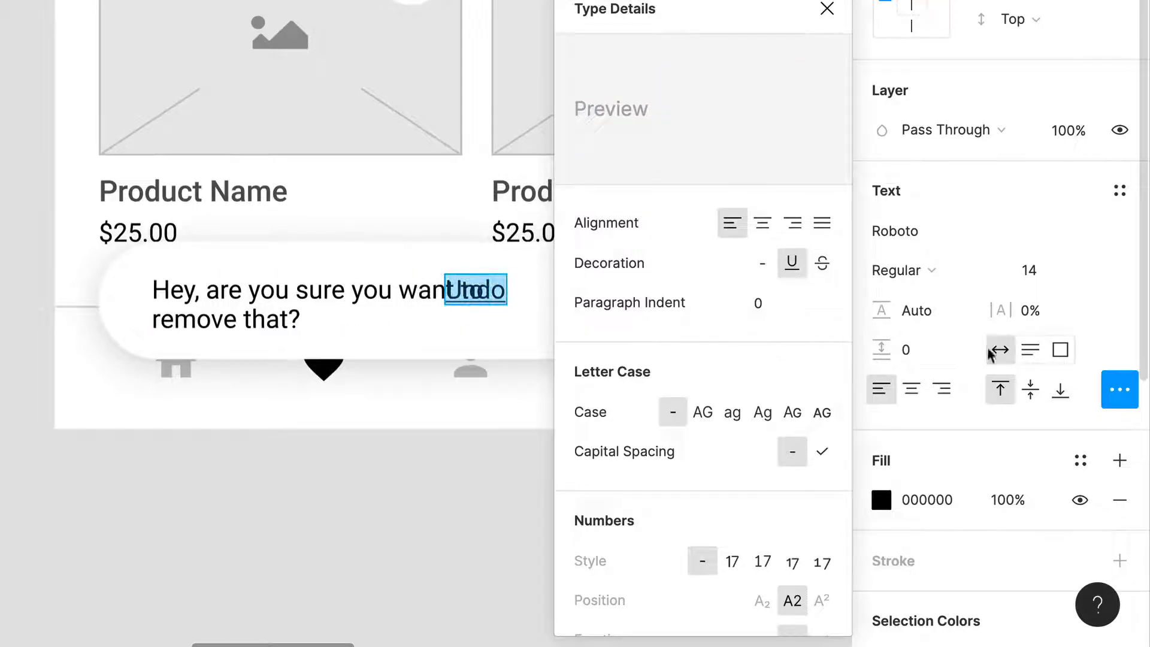
left_click(935, 270)
left_click(947, 317)
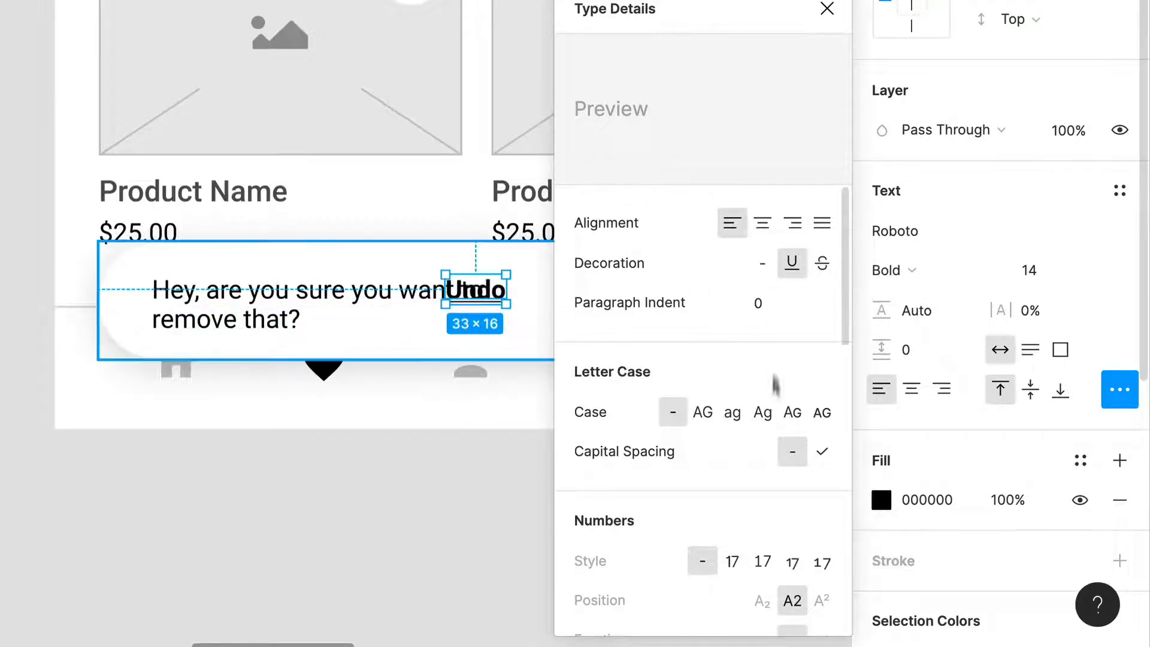
left_click(799, 217)
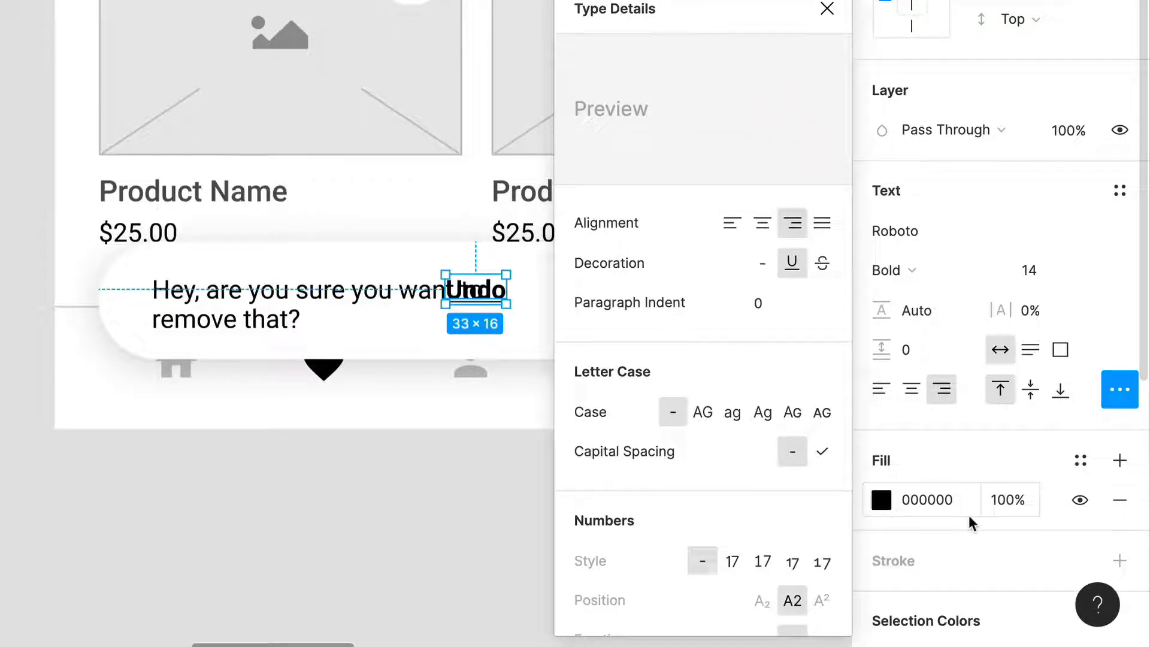
Step: Lower the message text's black fill to 50% opacity
left_click(324, 326)
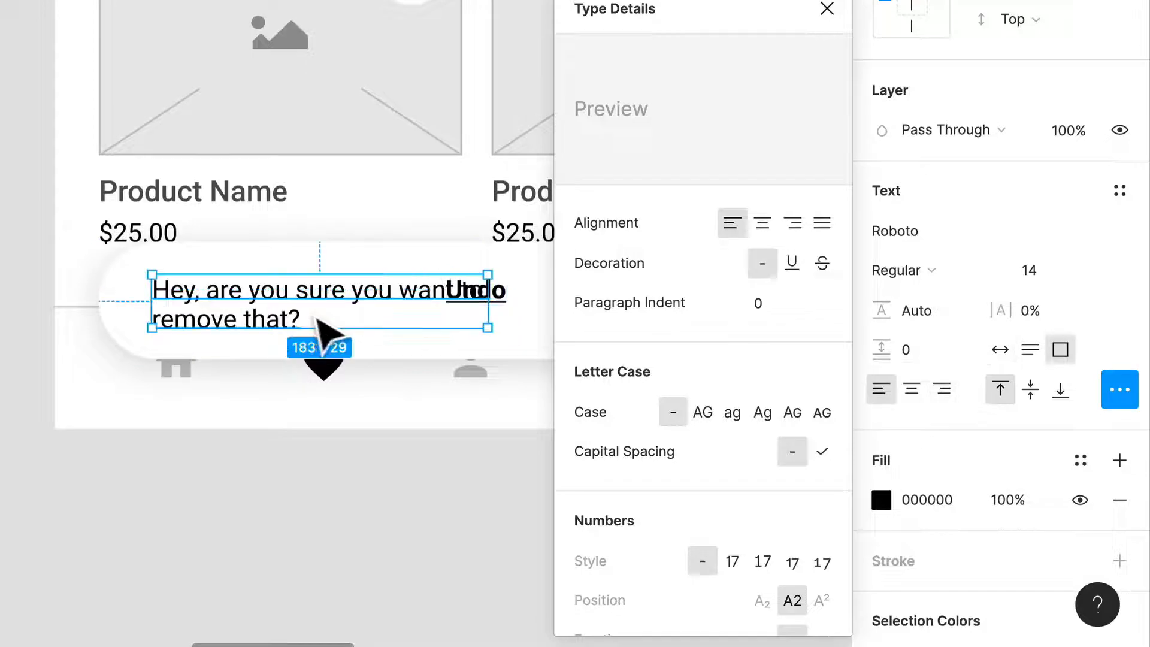
left_click(1004, 500)
type("5.0")
key("Return")
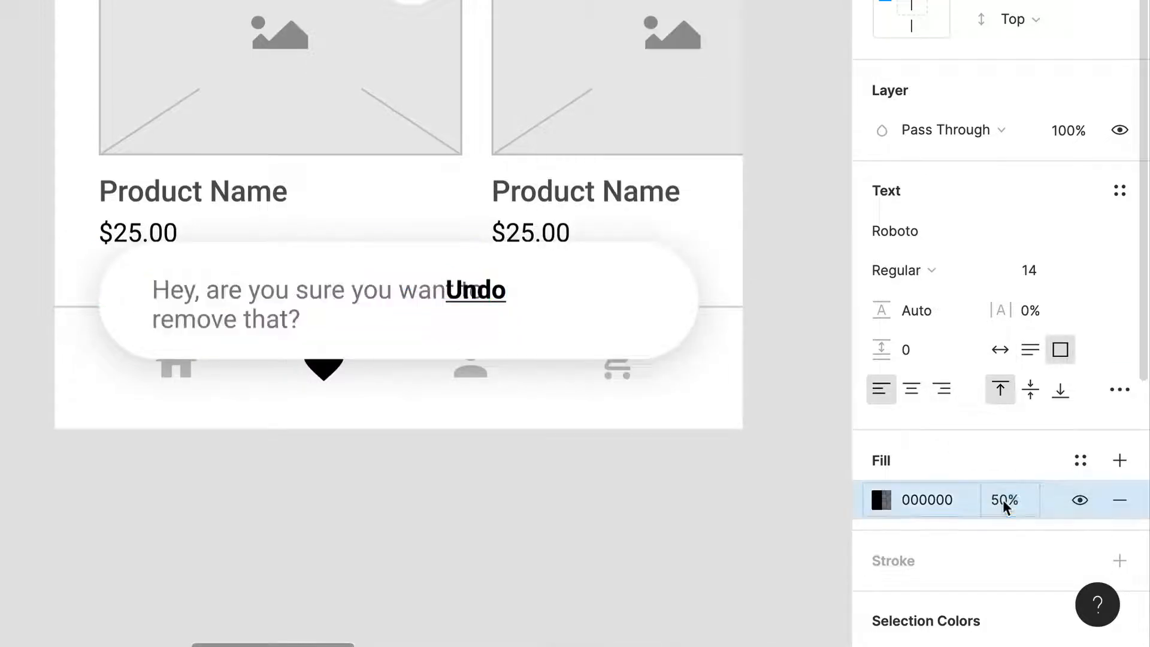
left_click(649, 557)
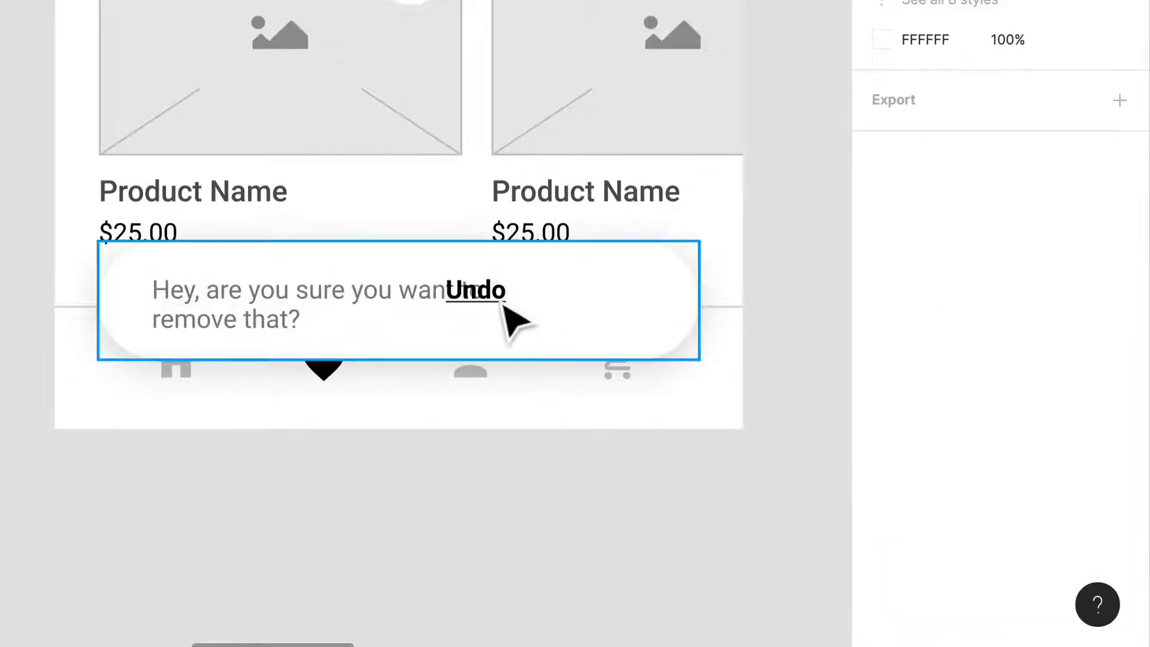
Step: Move the Undo text to the right end of the bar, vertically centred, and set its size to 15
left_click_drag(509, 303, 644, 324)
left_click(1058, 286)
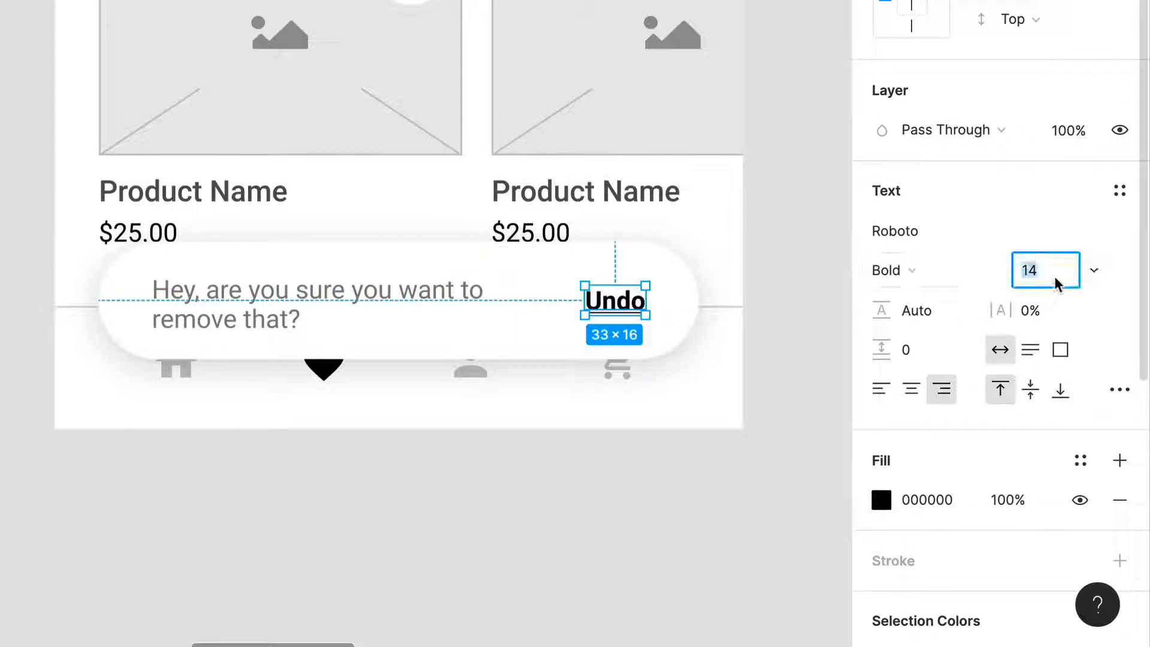
type("15")
key("Return")
left_click(377, 572)
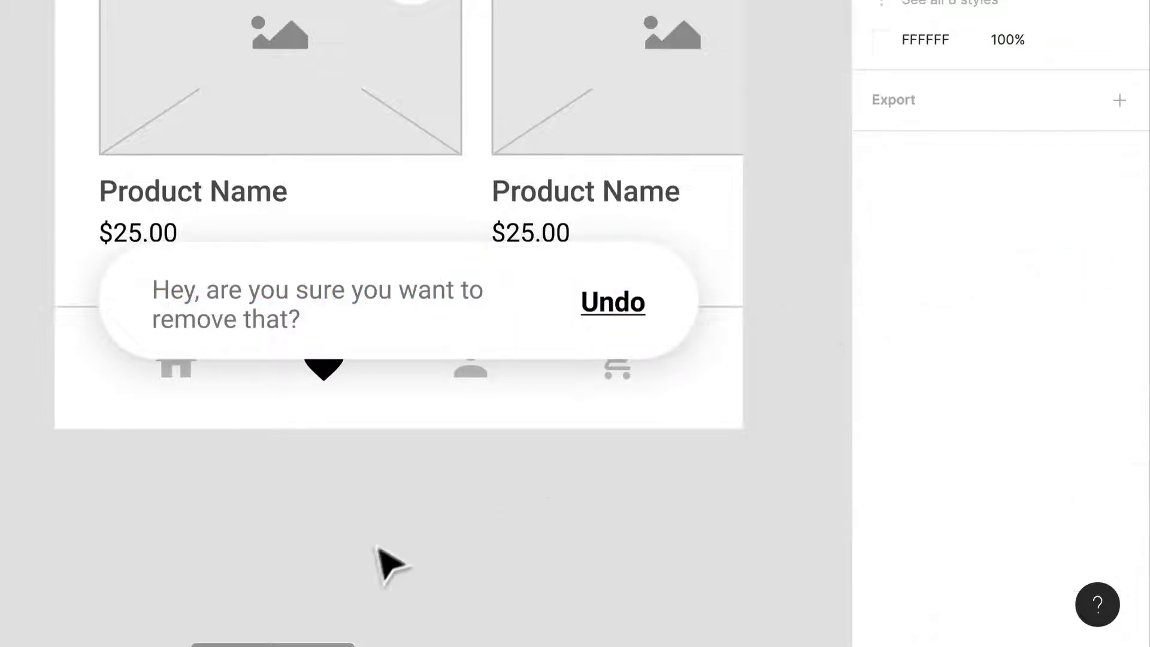
Step: Review the overlay bar and the placement of its message and Undo texts
scroll(399, 542, "down", 3)
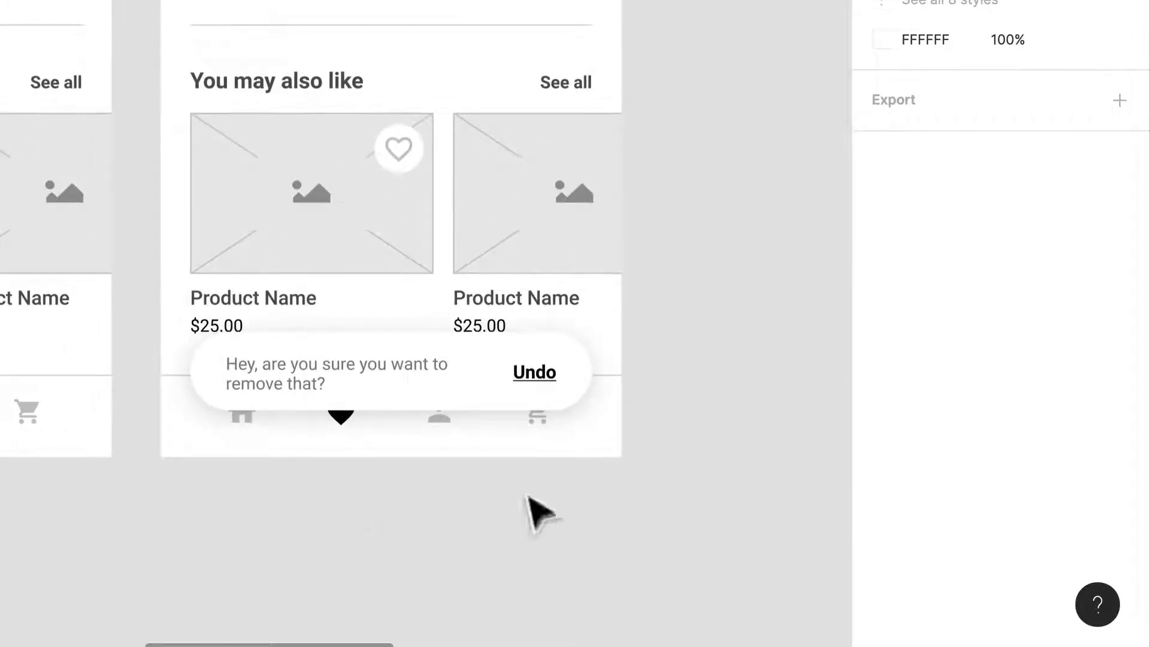
left_click(526, 383)
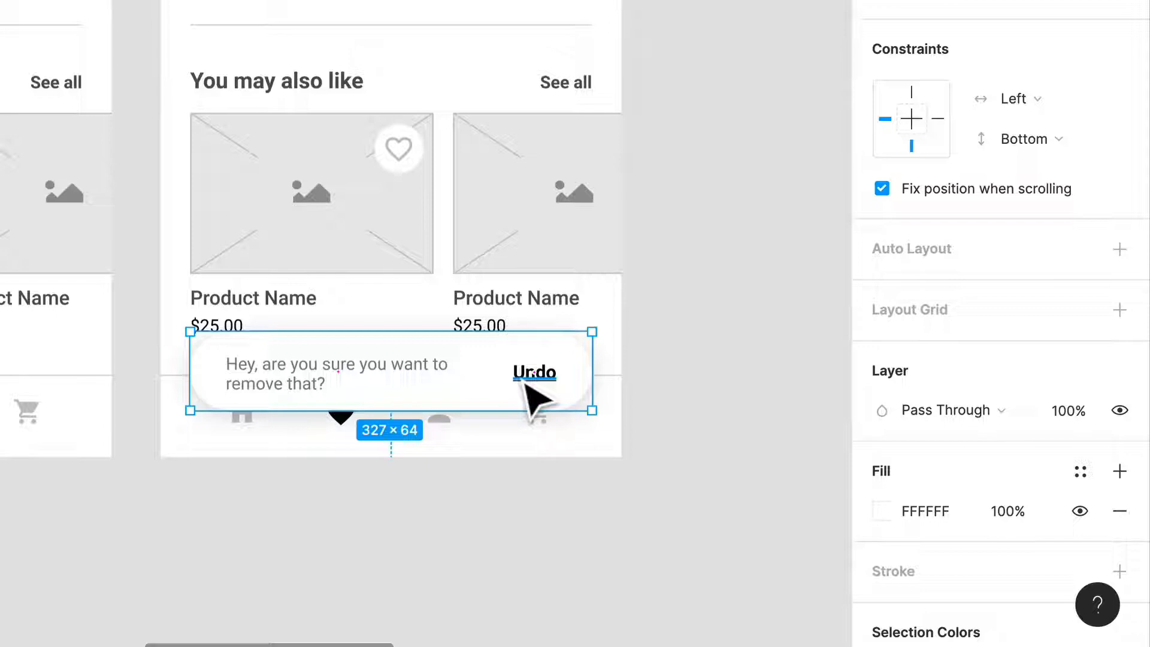
left_click(598, 547)
double_click(327, 380)
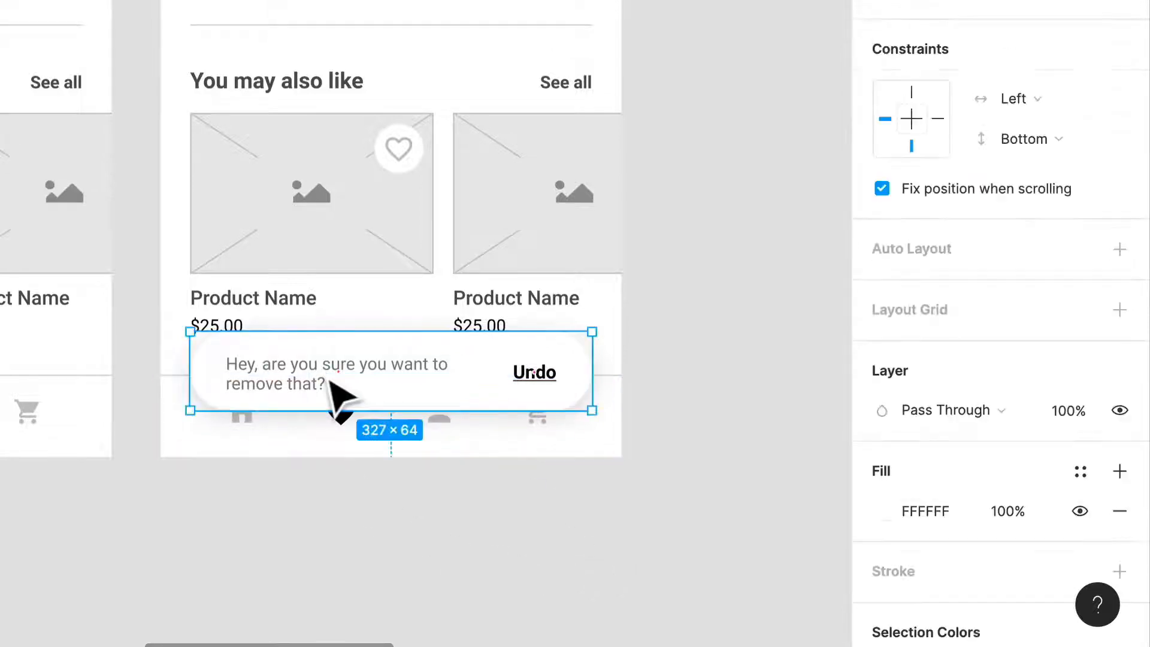
scroll(324, 380, "up", 4)
scroll(324, 380, "up", 2)
left_click_drag(316, 381, 316, 381)
scroll(695, 437, "down", 3)
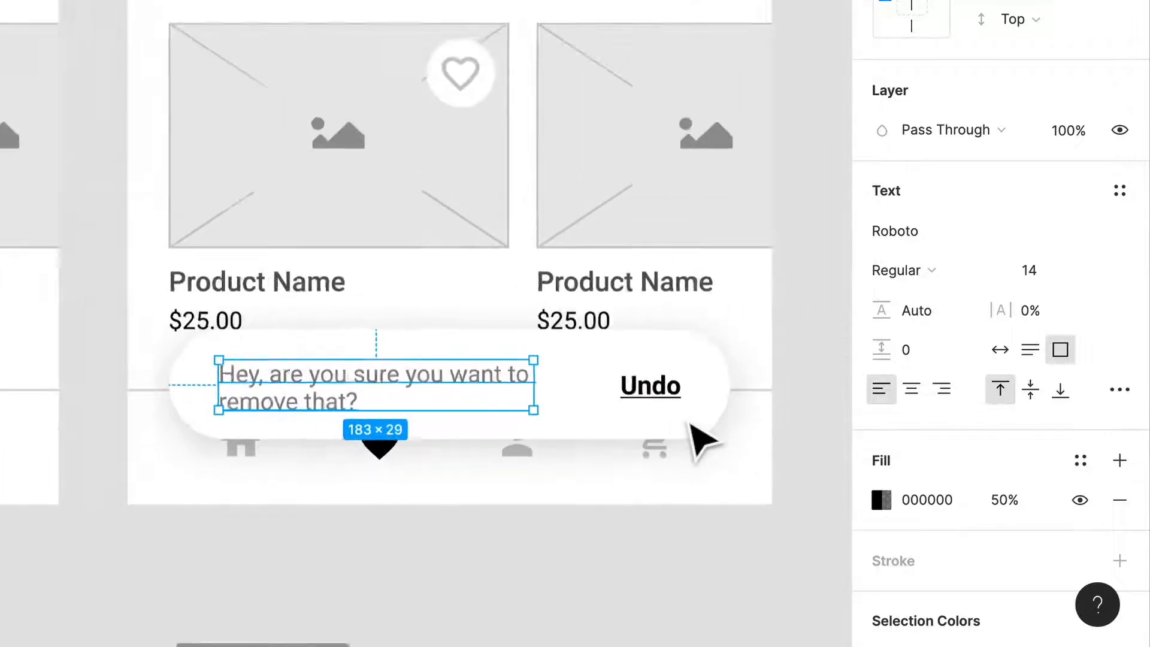
left_click(663, 542)
double_click(674, 402)
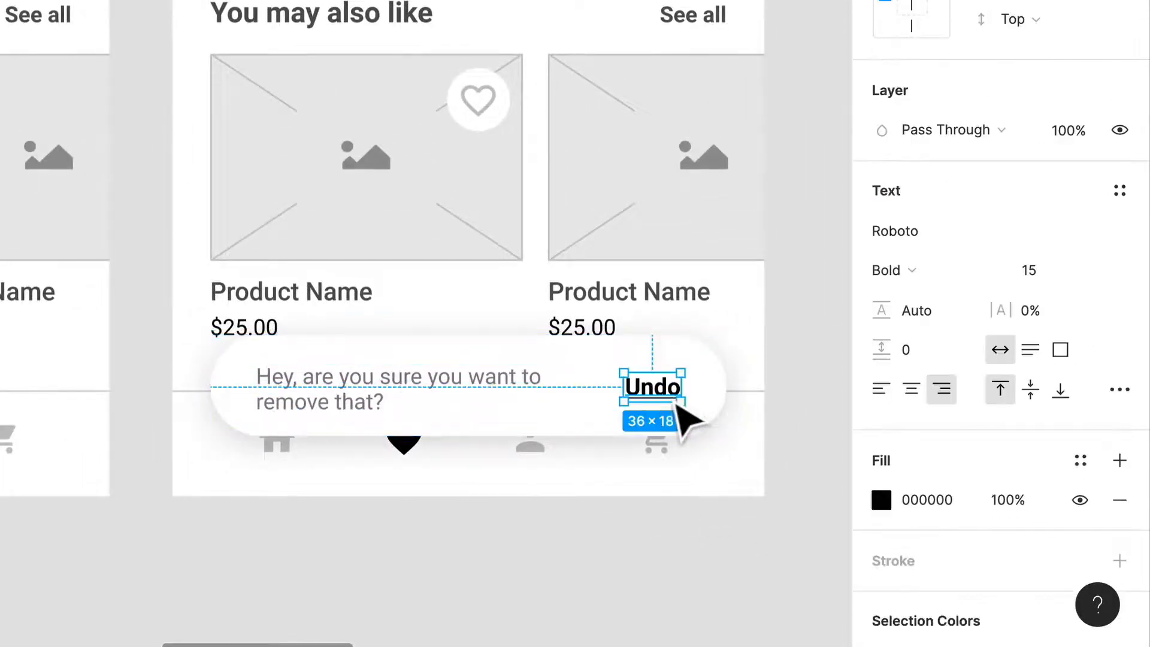
Step: Connect the Undo text to the first Wishlist frame with an On Tap, Navigate To interaction using Smart Animate, Ease Out, 300ms
scroll(674, 402, "down", 3)
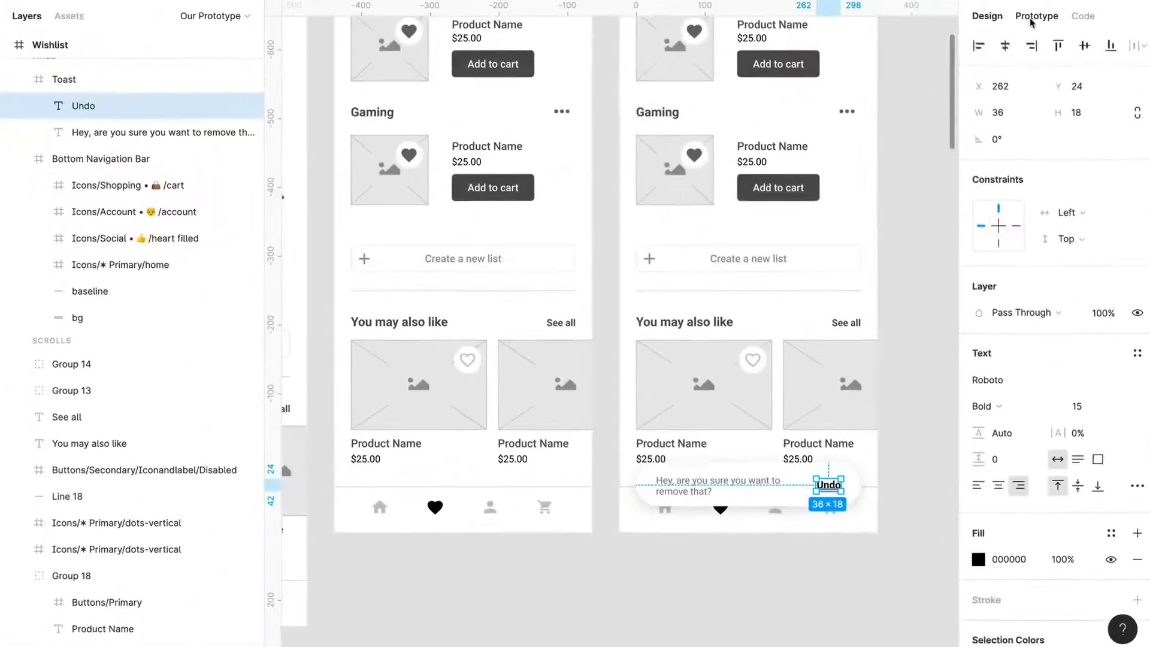
left_click(1037, 17)
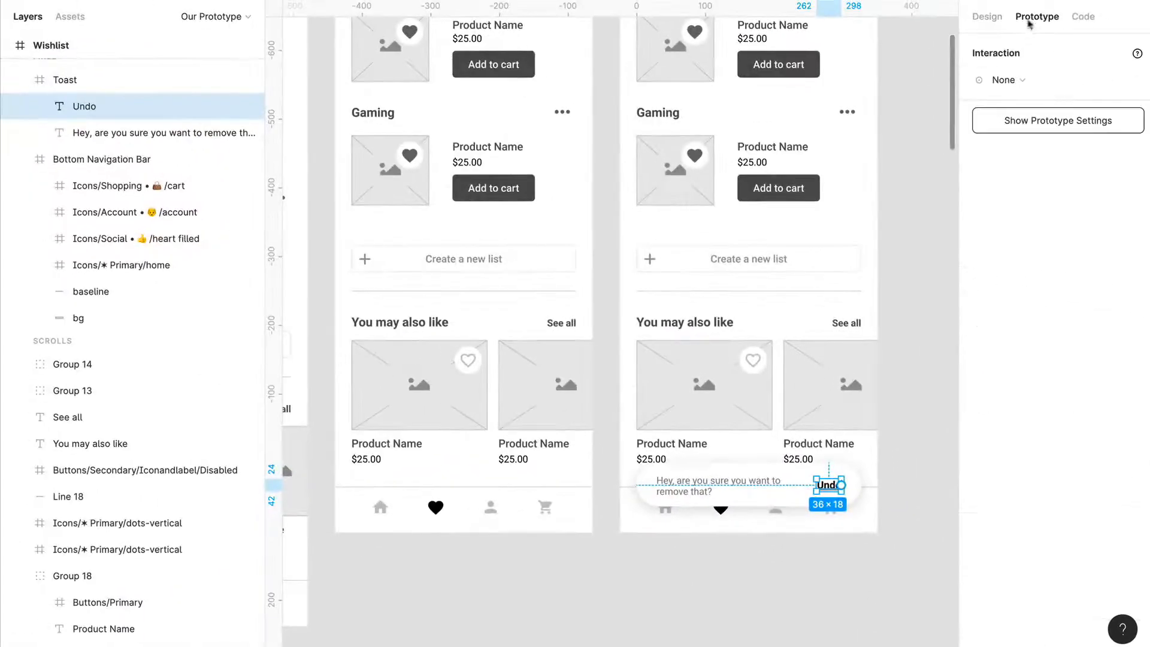
left_click_drag(841, 484, 542, 288)
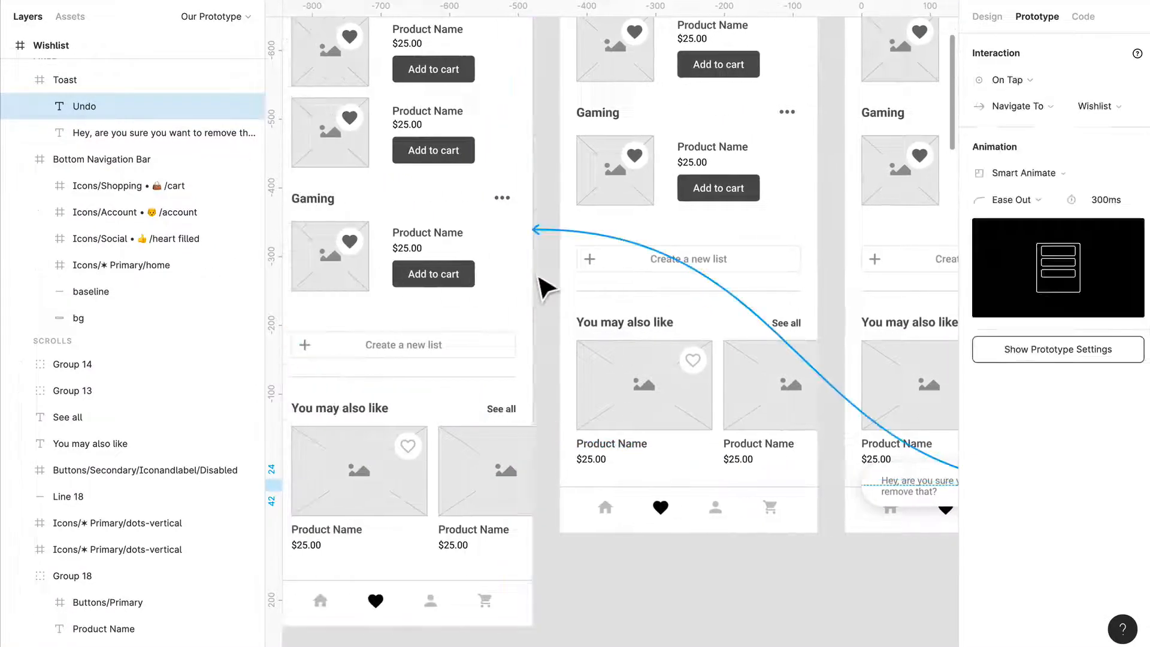
scroll(539, 278, "right", 1)
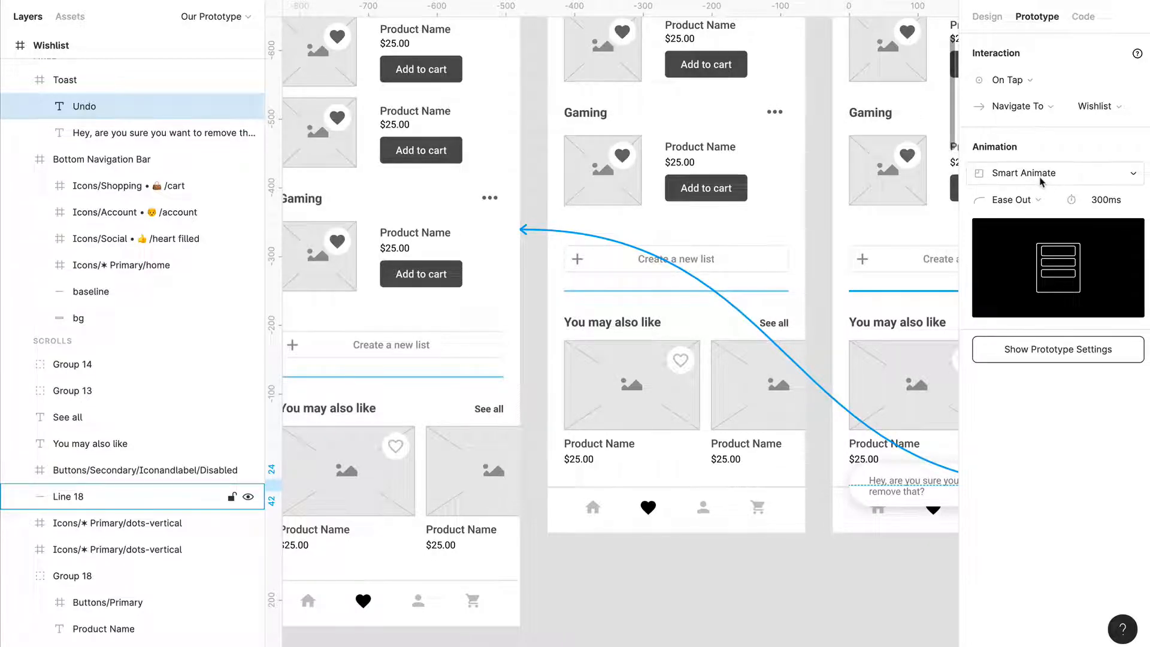
scroll(393, 154, "up", 4)
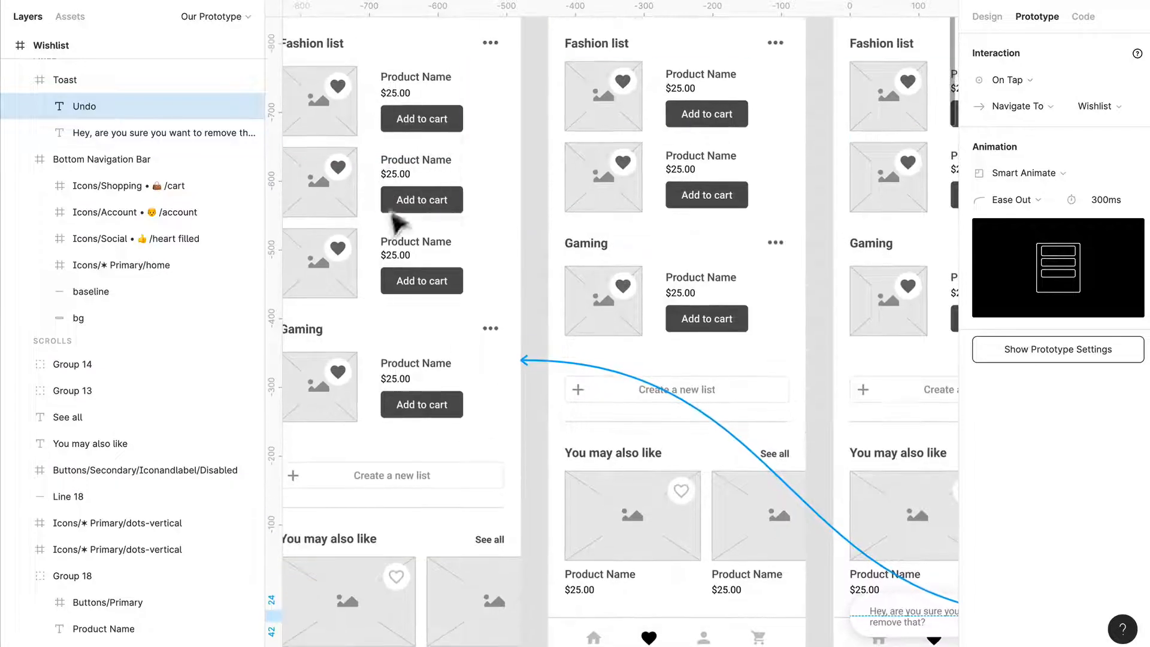
scroll(740, 252, "down", 2)
scroll(740, 251, "down", 3)
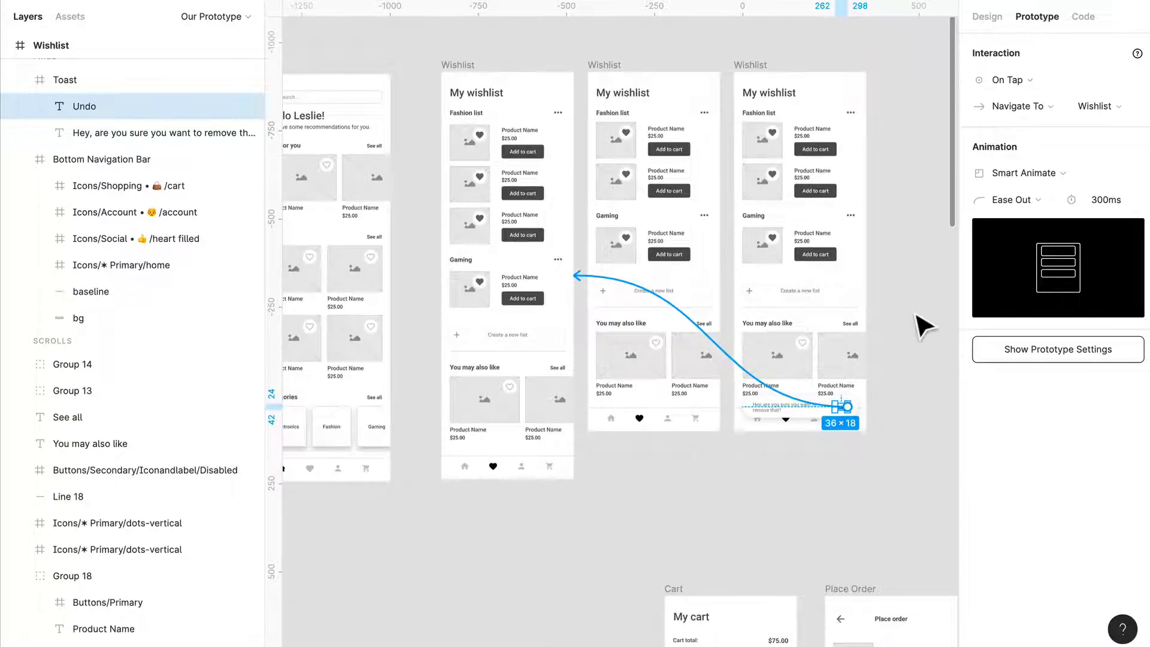
left_click(926, 327)
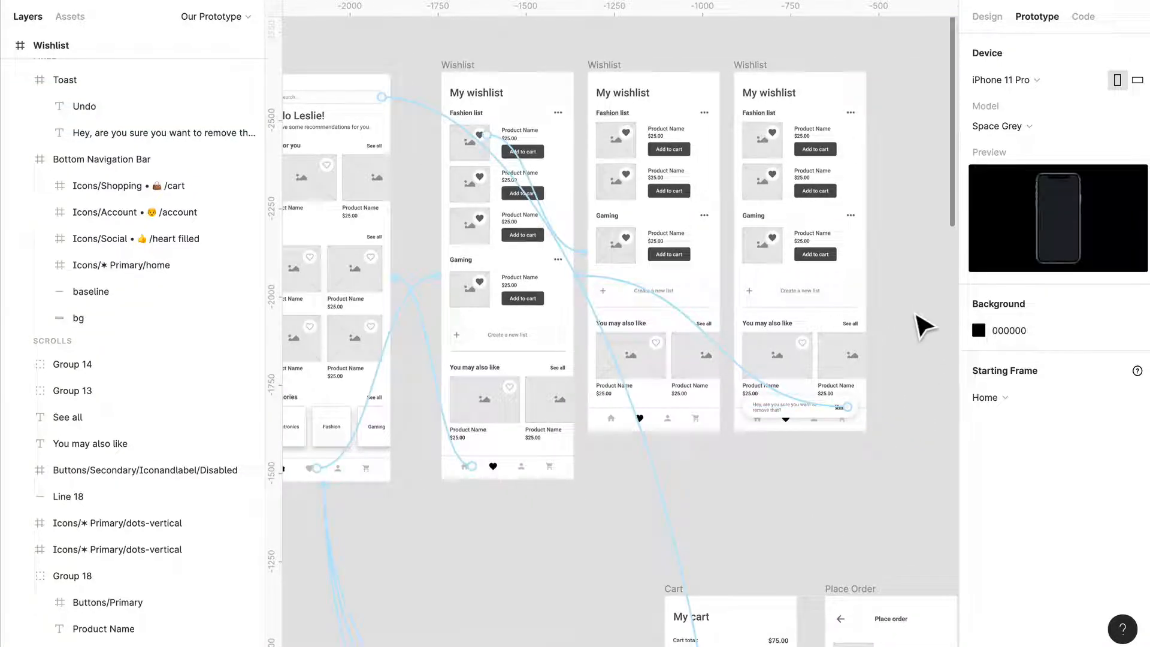
Step: Make the second Wishlist frame navigate to the third Wishlist frame After Delay of 800ms with Smart Animate
left_click(620, 78)
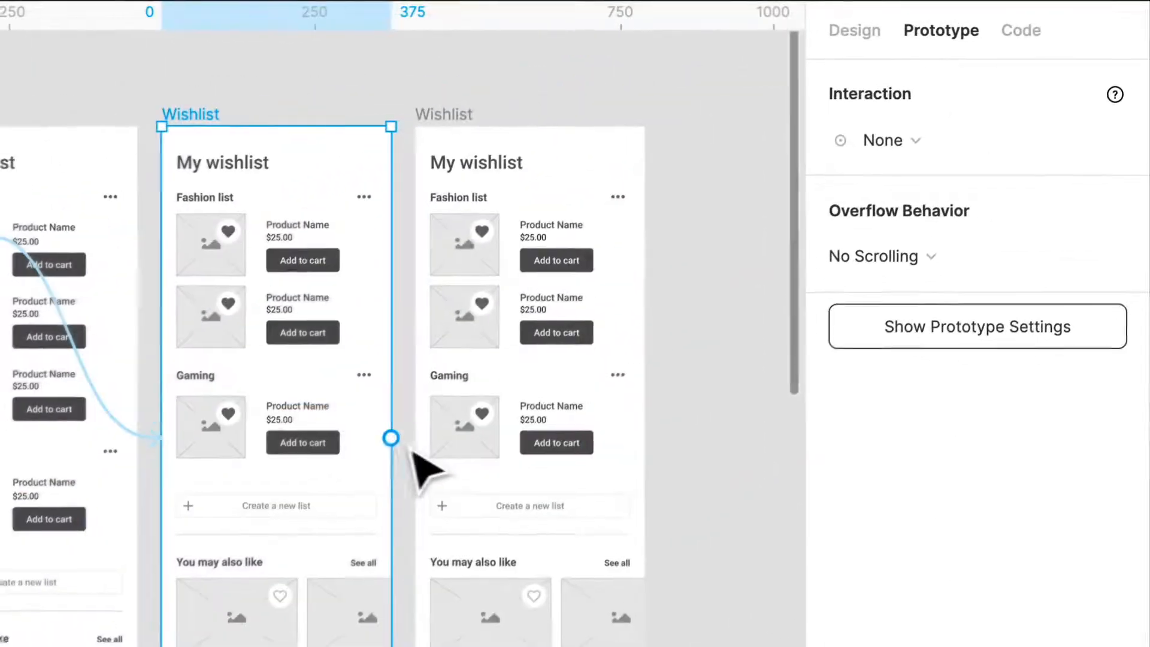
left_click(961, 160)
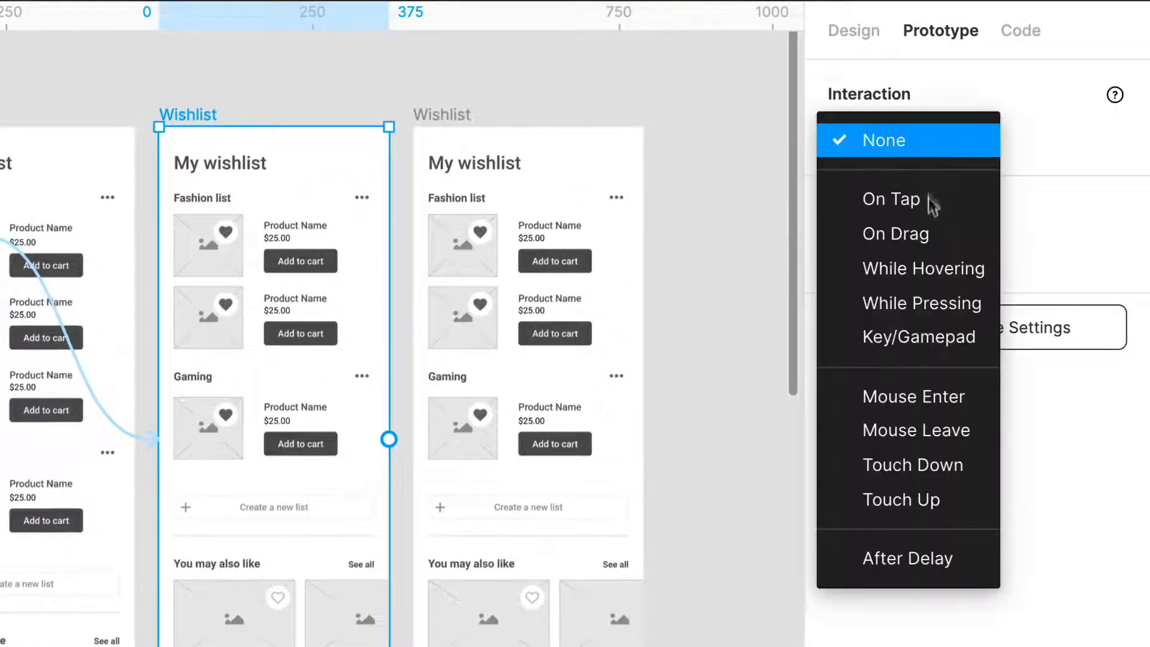
left_click(952, 562)
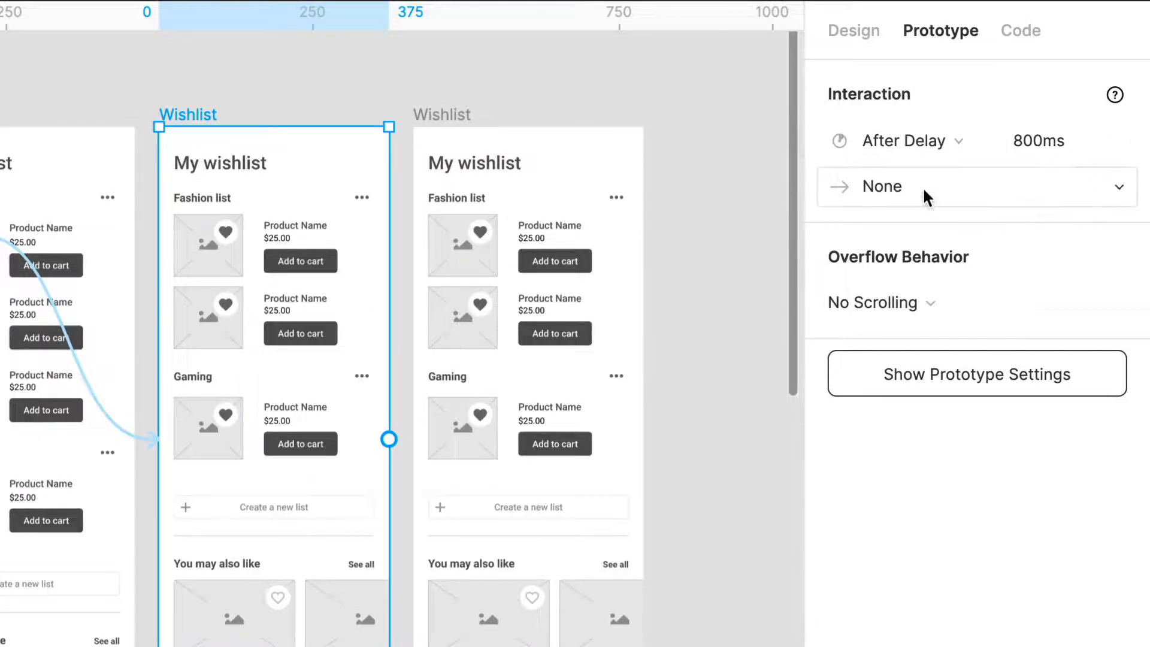
left_click_drag(397, 452, 463, 470)
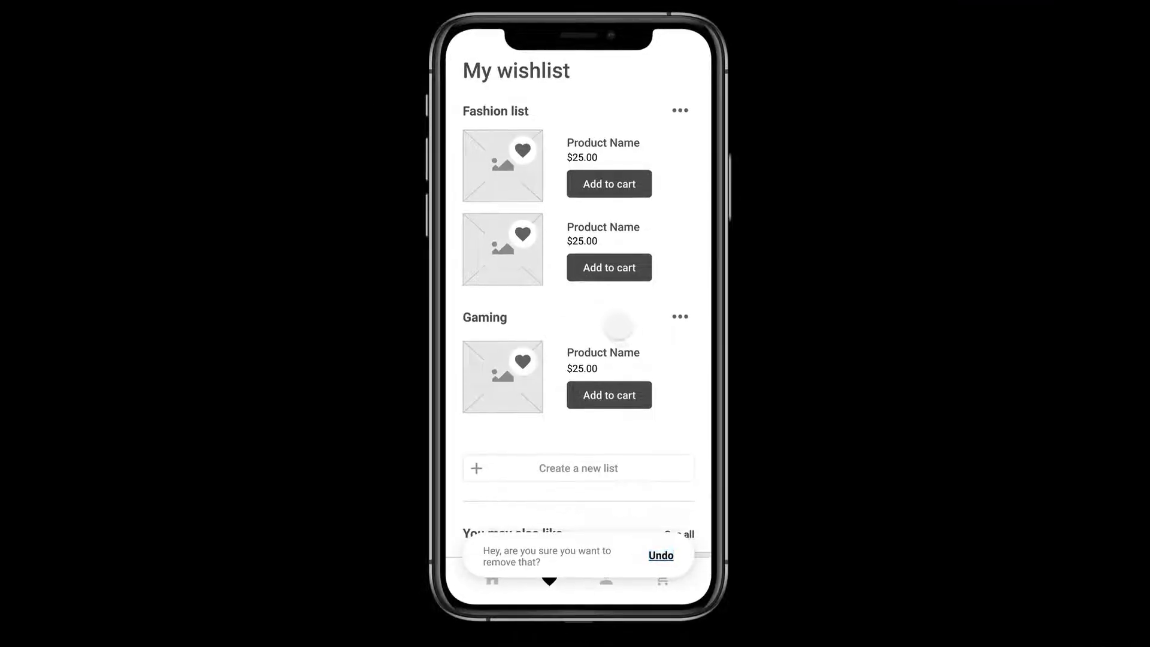
Step: Test the prototype by removing the first Fashion list product with its heart and restoring it with Undo, repeating the cycle
left_click(679, 342)
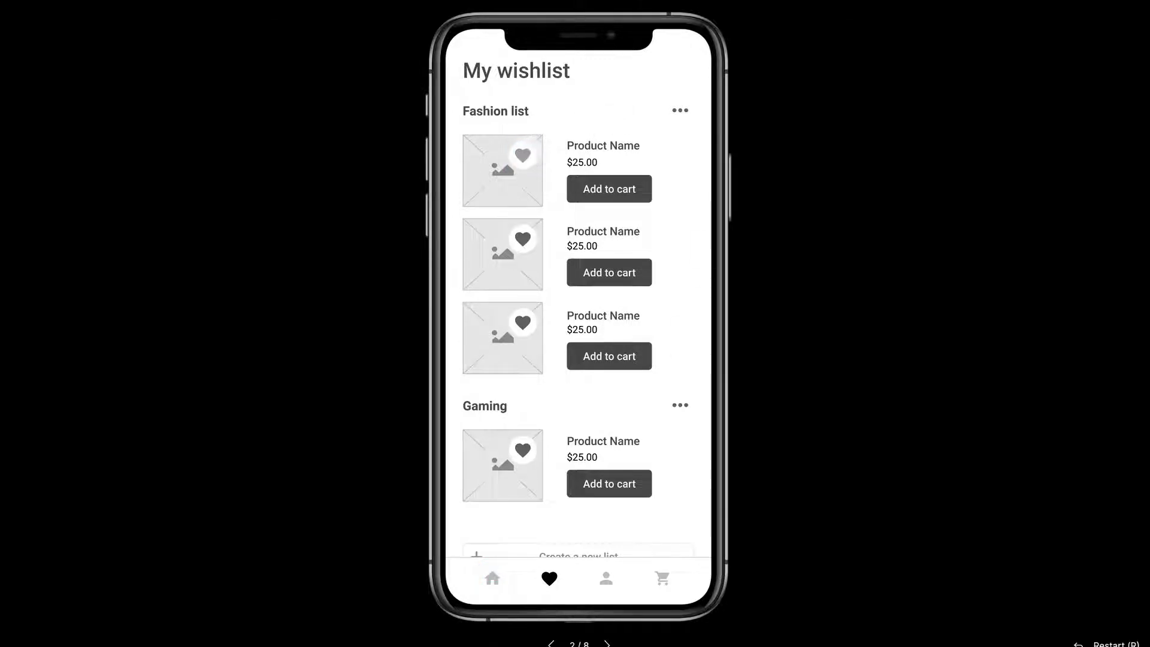
left_click(525, 152)
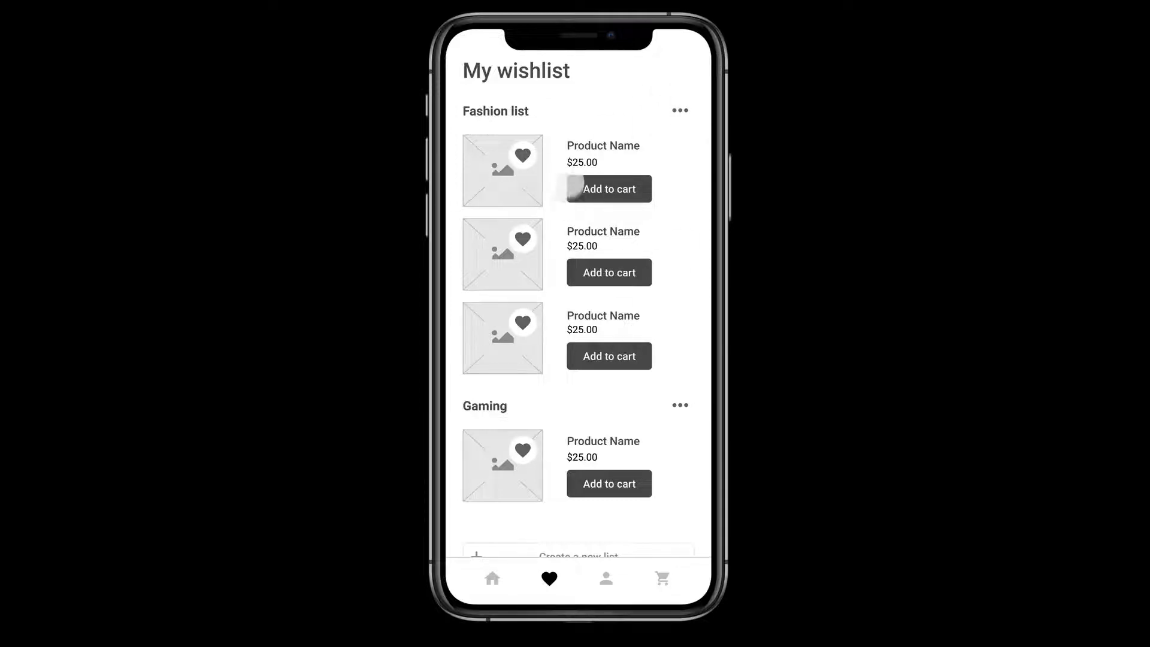
left_click(523, 155)
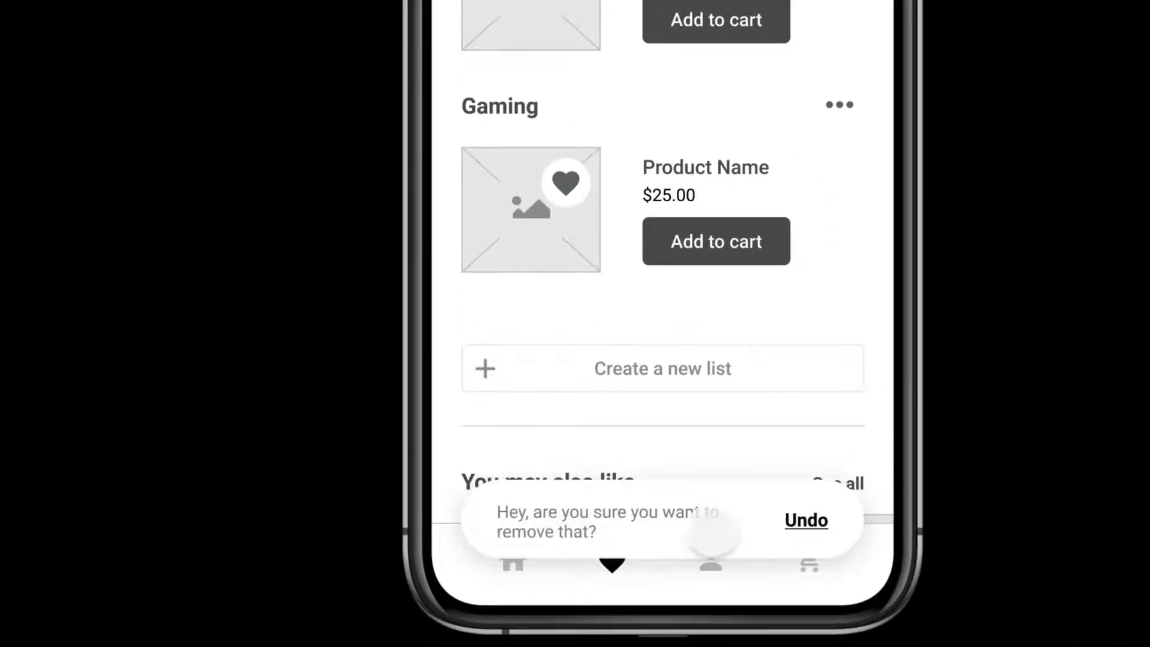
left_click(806, 520)
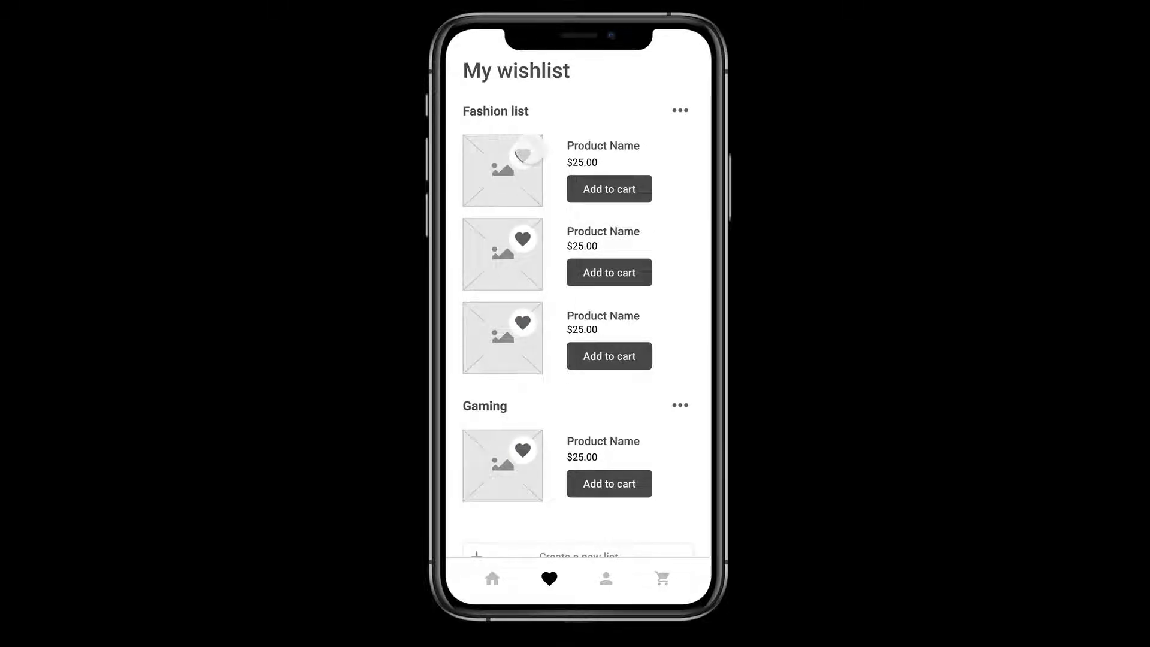
left_click(523, 154)
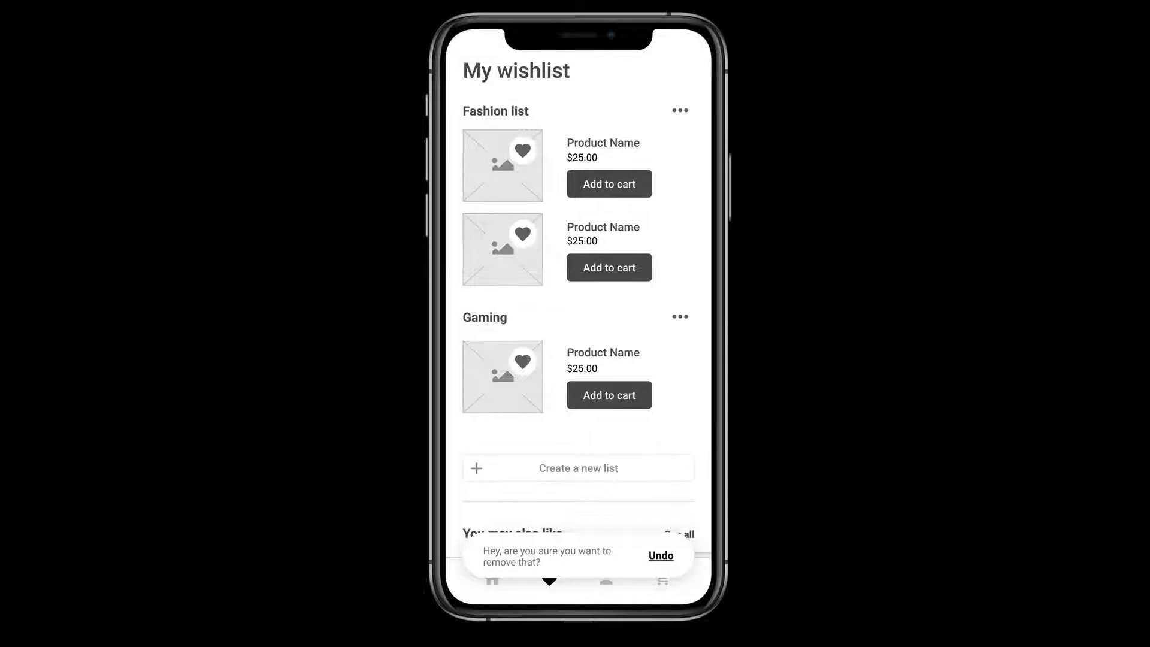
left_click(661, 555)
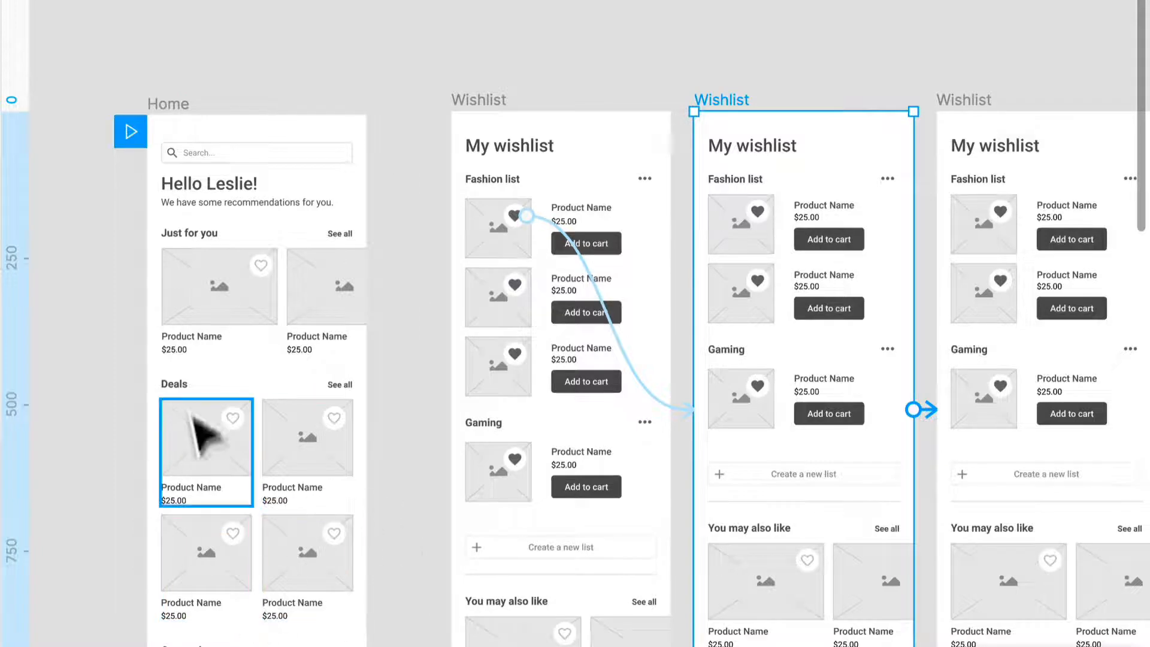
Step: Examine the Cart screen's product quantity controls and Checkout area for further interactions to prototype
scroll(575, 324, "down", 2)
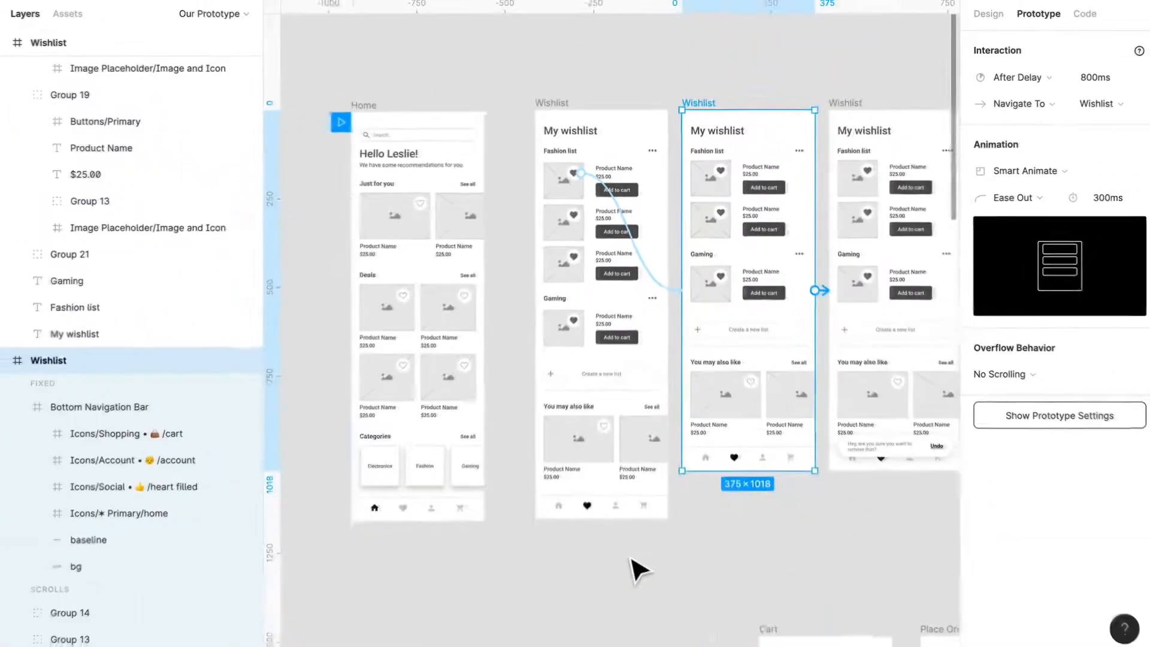
scroll(638, 568, "down", 8)
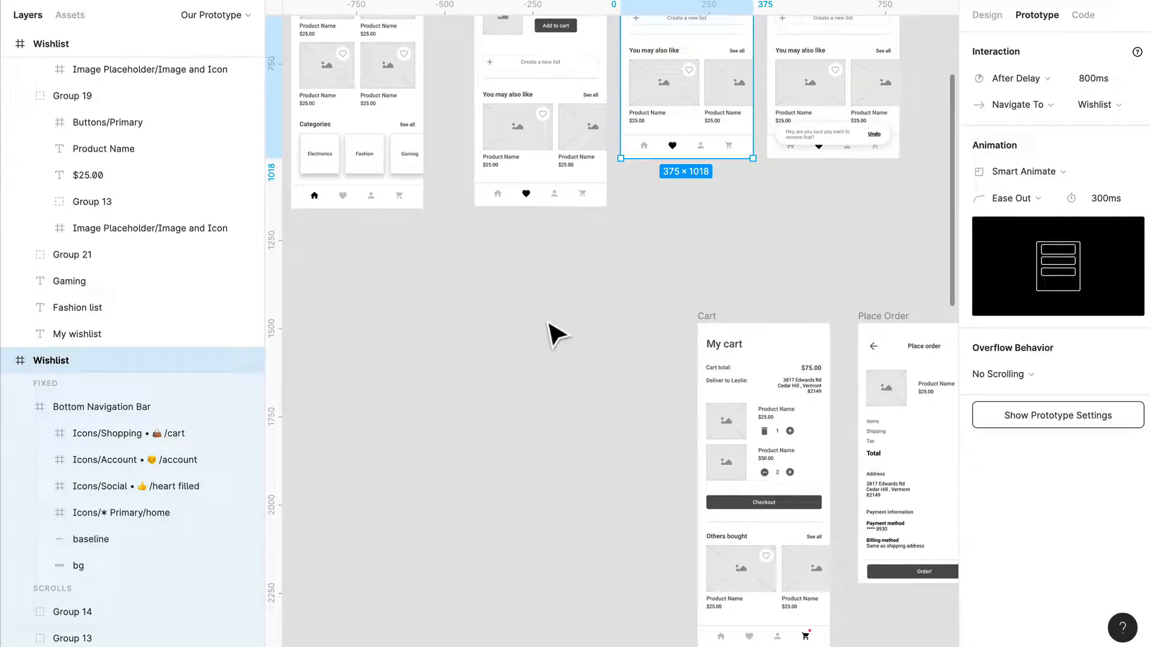
scroll(565, 315, "right", 5)
scroll(565, 315, "down", 2)
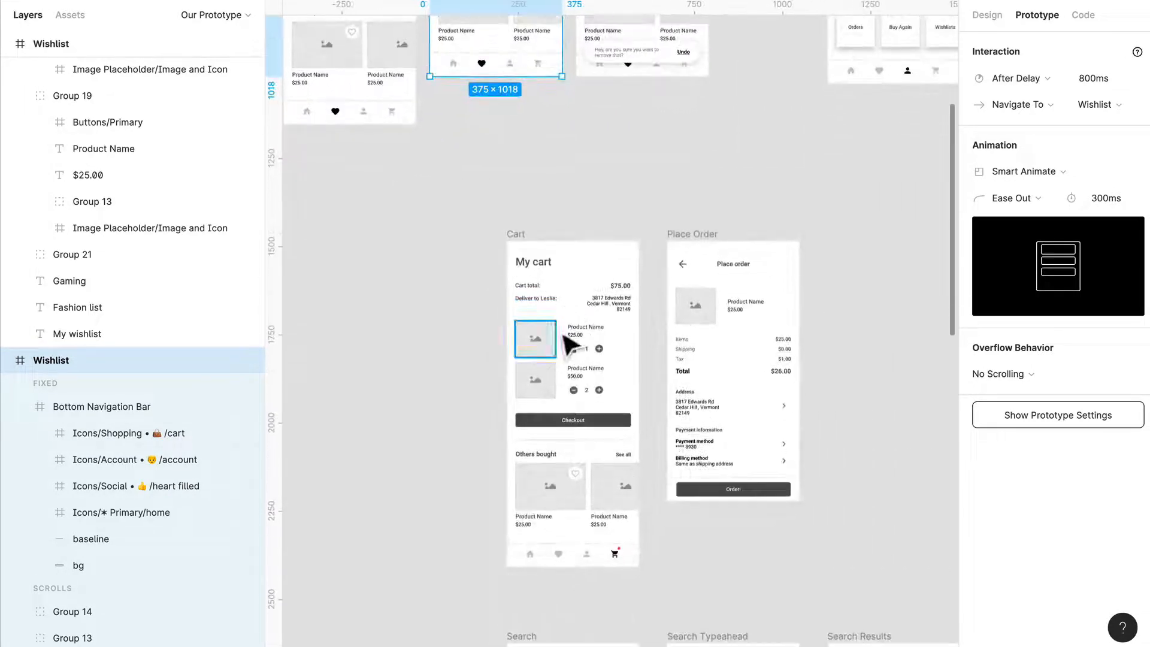
scroll(608, 359, "up", 5)
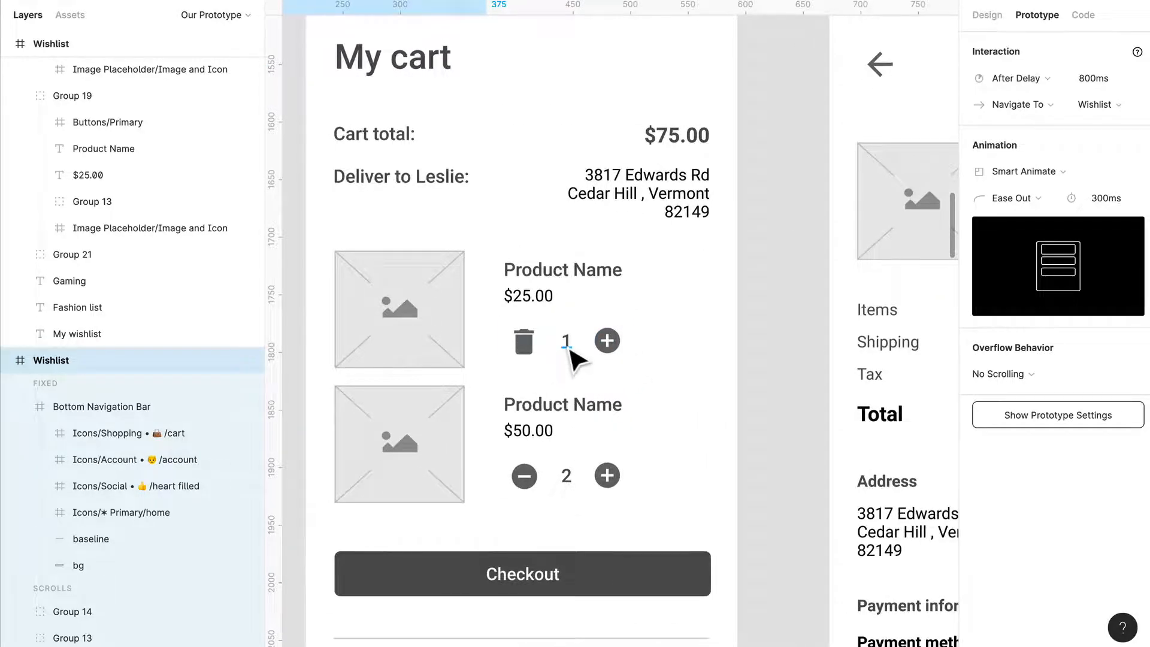
scroll(568, 350, "right", 1)
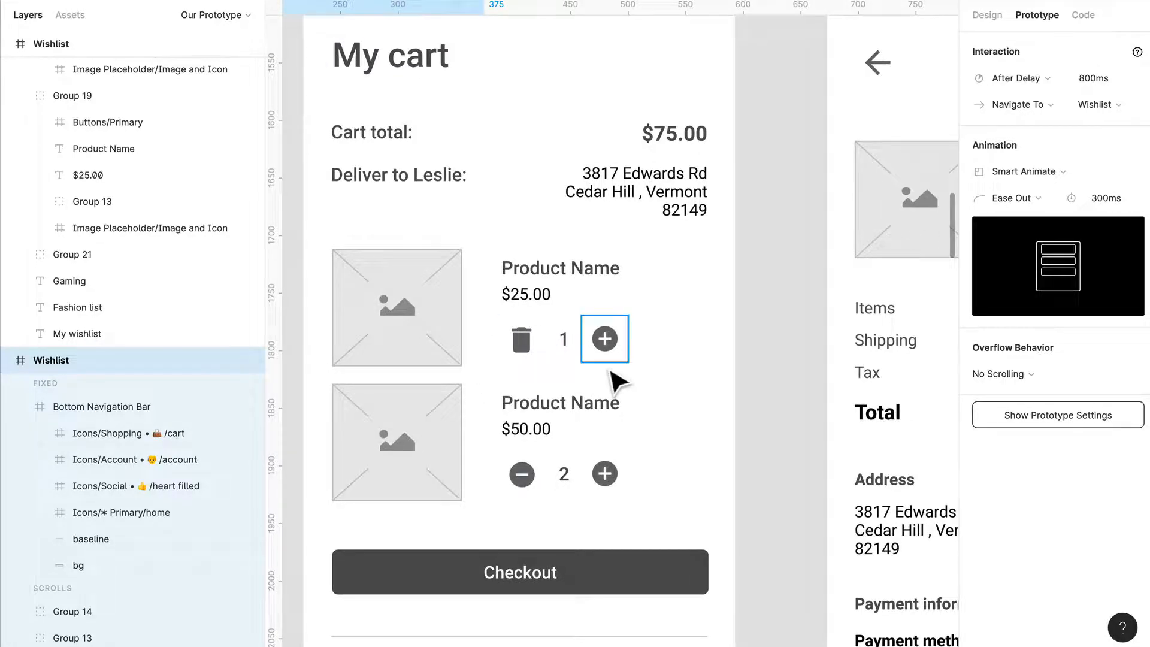
scroll(617, 380, "down", 5)
scroll(617, 380, "down", 5)
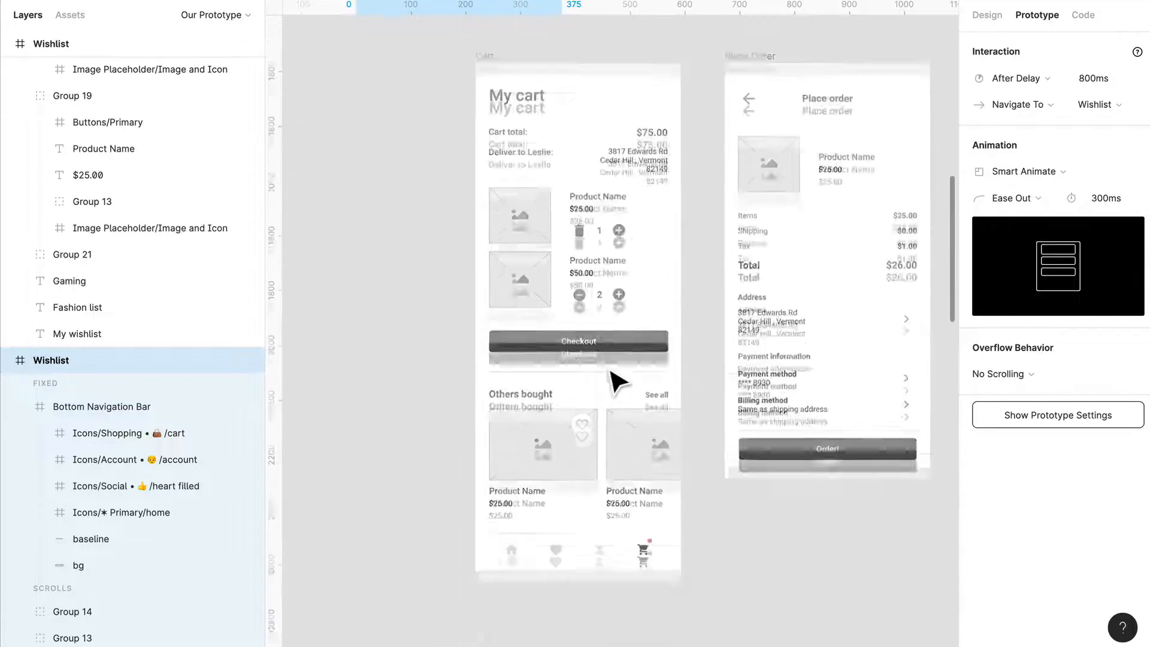
scroll(610, 370, "down", 2)
scroll(625, 340, "left", 1)
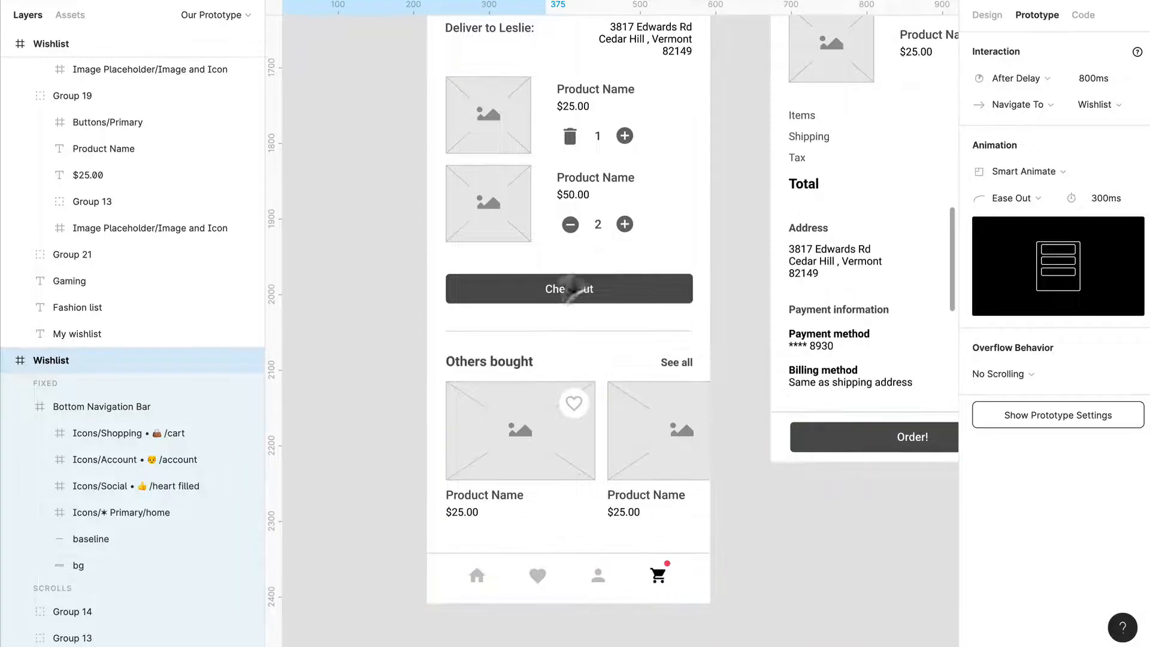
Step: Look over the Search, Filters, Place Order, Profile and Wishlist frames and the prototype connections between the screens
scroll(762, 556, "down", 4)
scroll(766, 548, "down", 5)
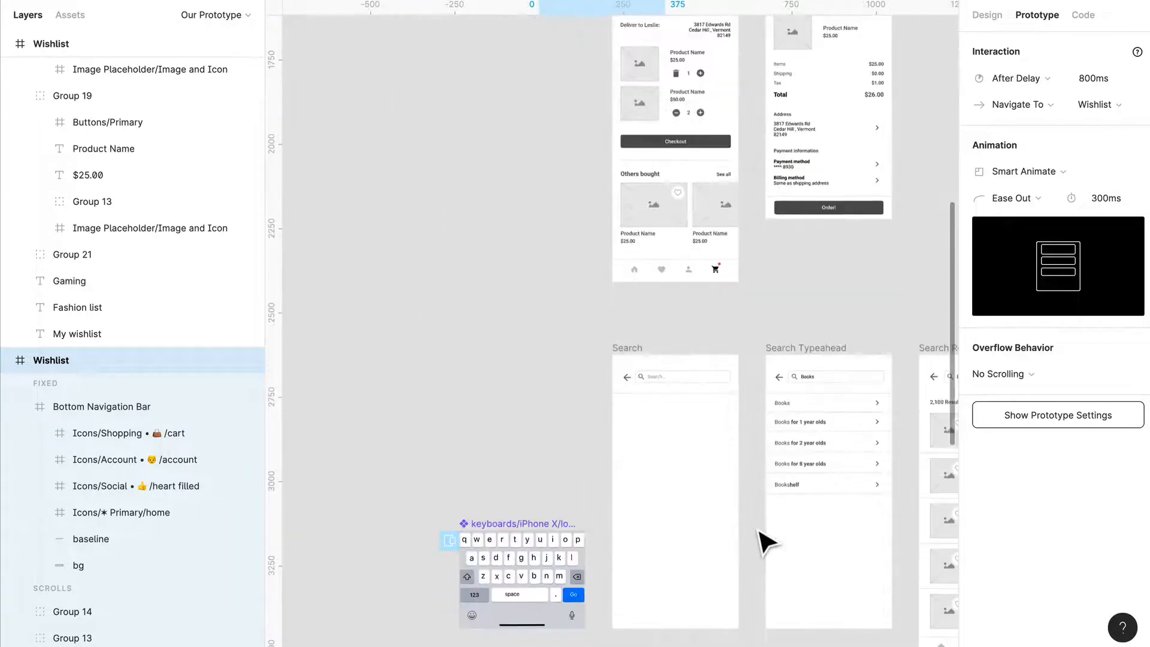
scroll(764, 541, "right", 6)
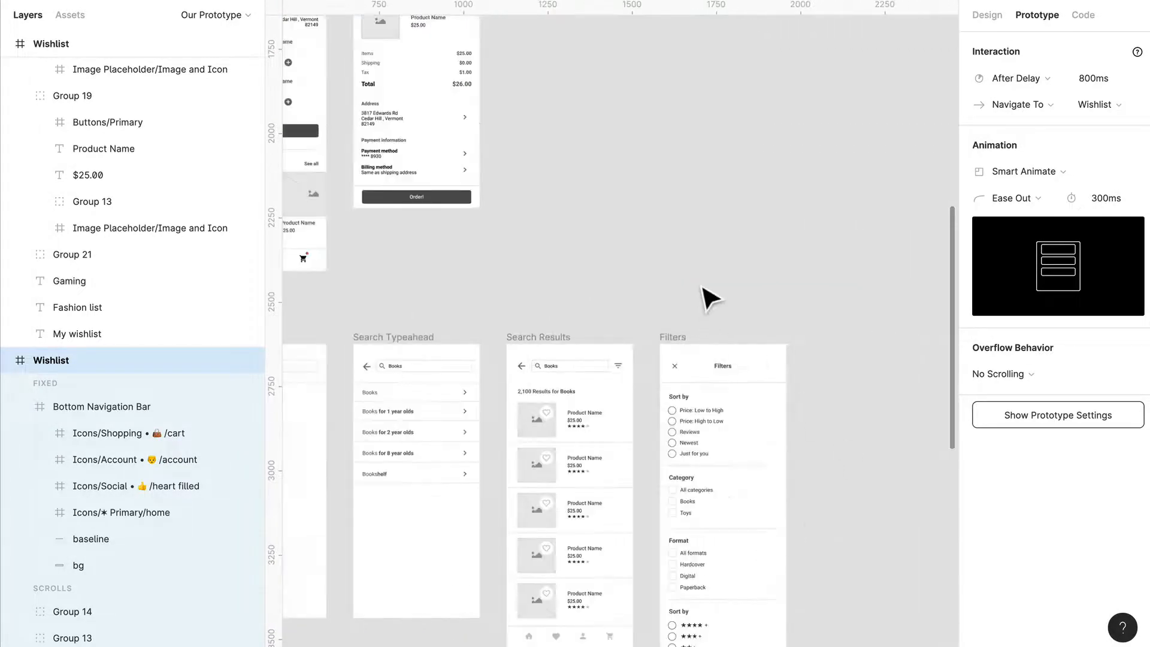
scroll(709, 296, "up", 4)
scroll(709, 297, "up", 3)
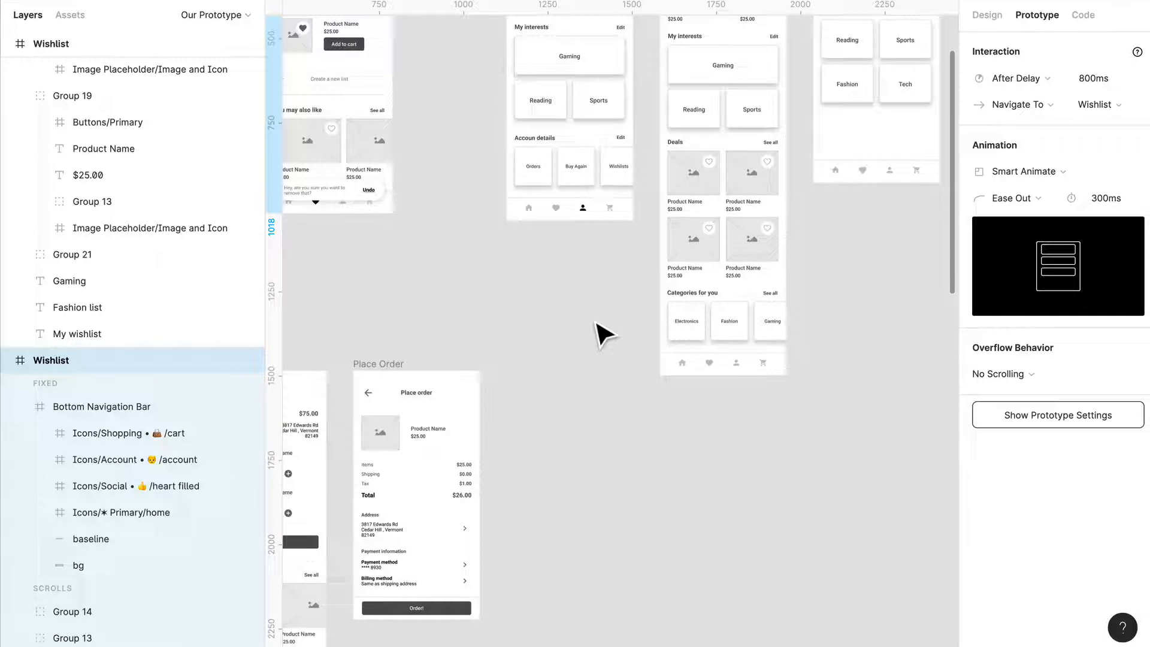
scroll(531, 290, "up", 4)
scroll(532, 290, "left", 4)
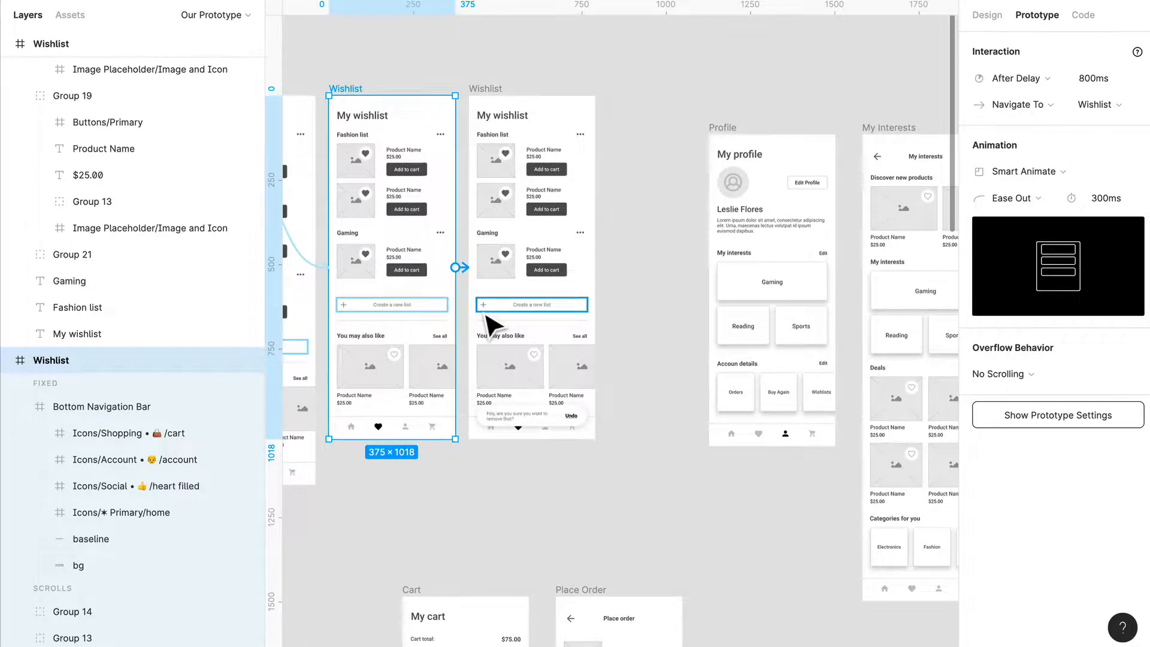
scroll(591, 333, "left", 5)
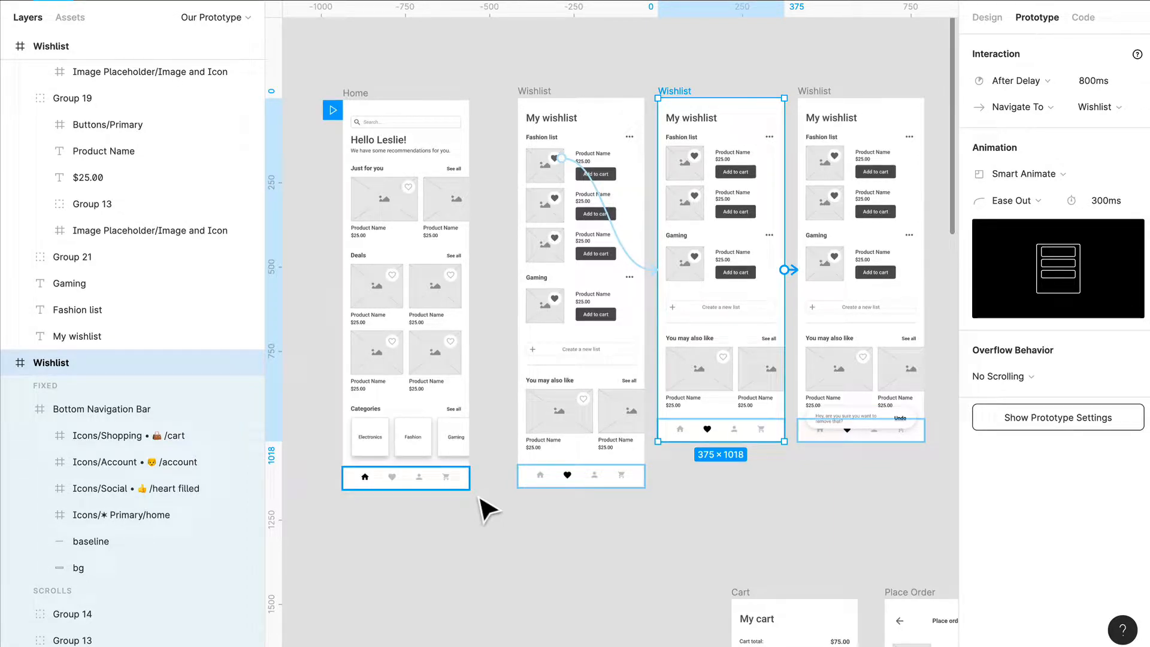
left_click(542, 527)
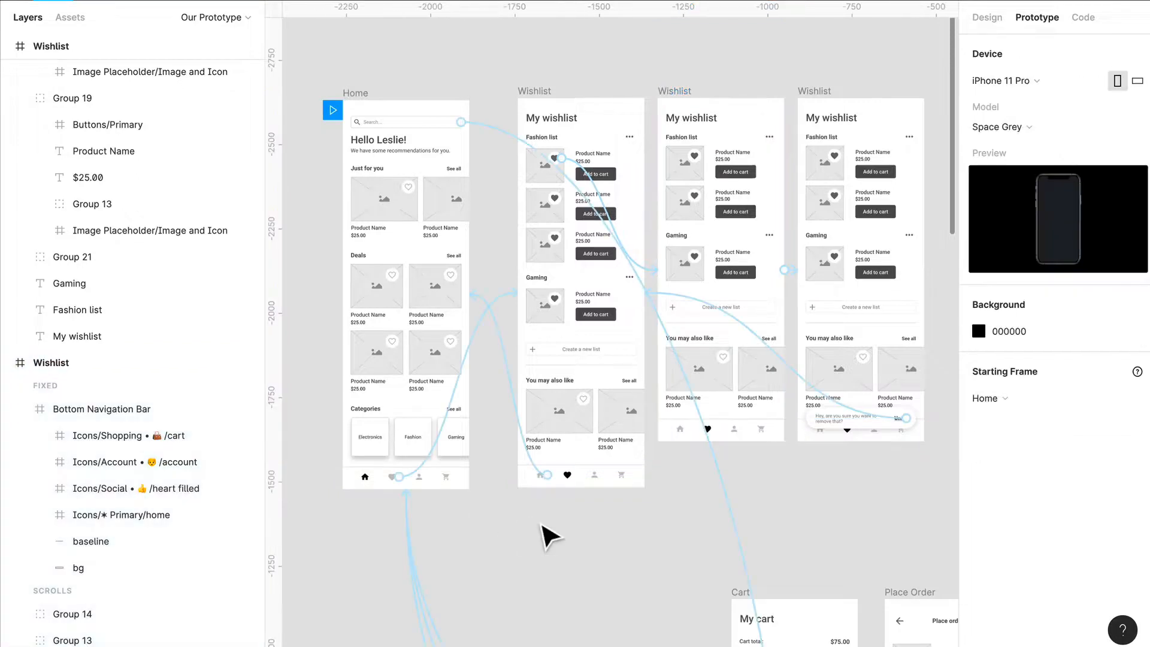